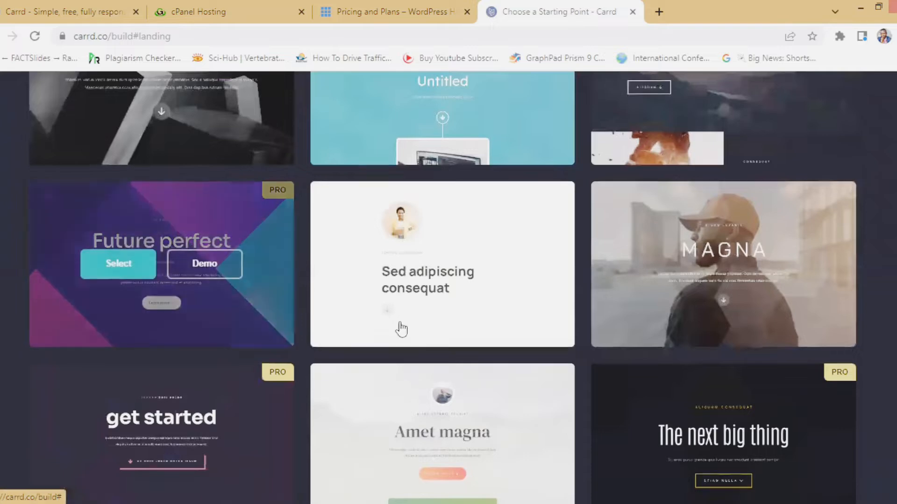
# - Switch the template gallery to the Form category and browse its Newsletter, Lorem ipsum and Hello templates
pyautogui.scroll(-7, 411, 326)
pyautogui.scroll(18, 400, 341)
pyautogui.scroll(3, 382, 343)
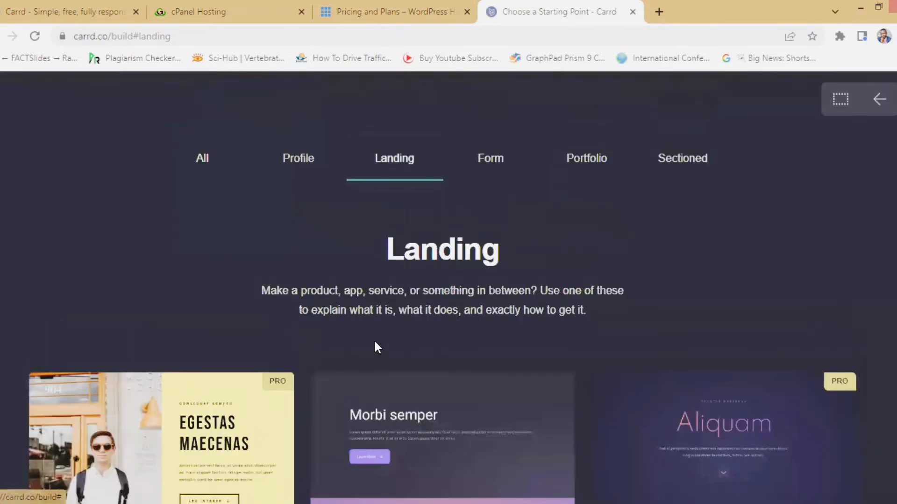
pyautogui.click(486, 168)
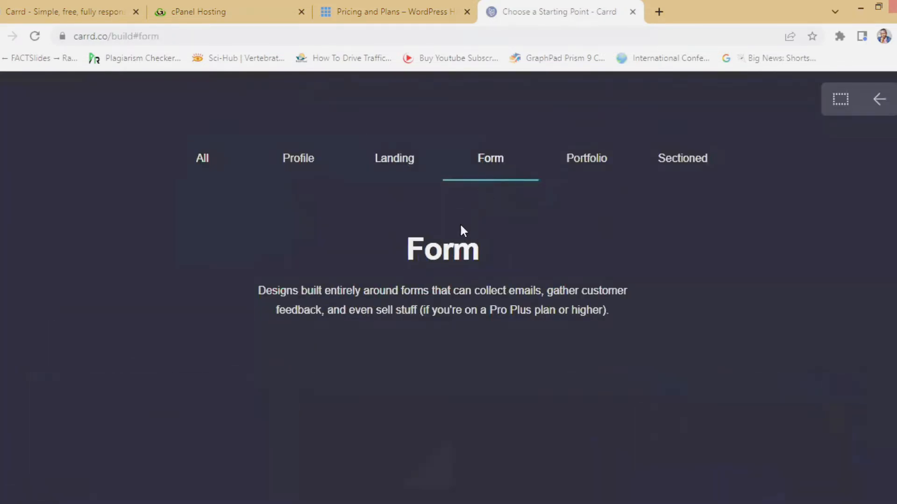
pyautogui.scroll(-20, 206, 338)
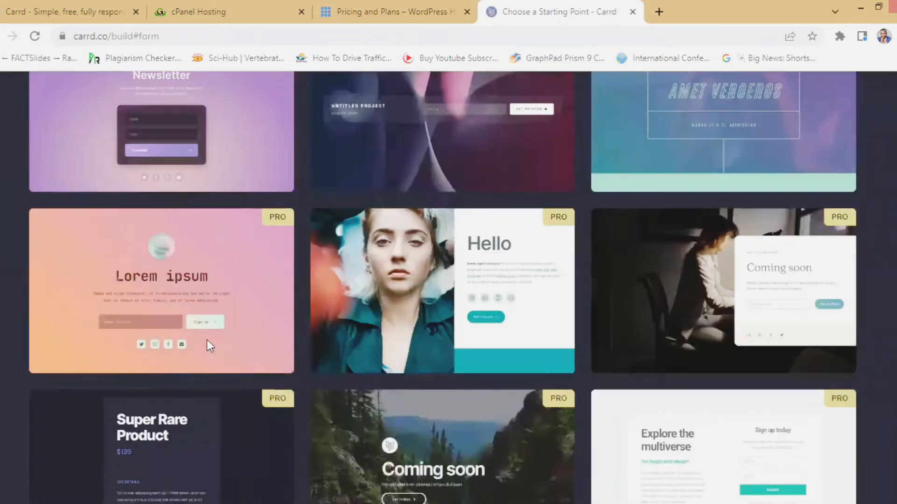
pyautogui.scroll(-5, 208, 342)
pyautogui.scroll(5, 207, 342)
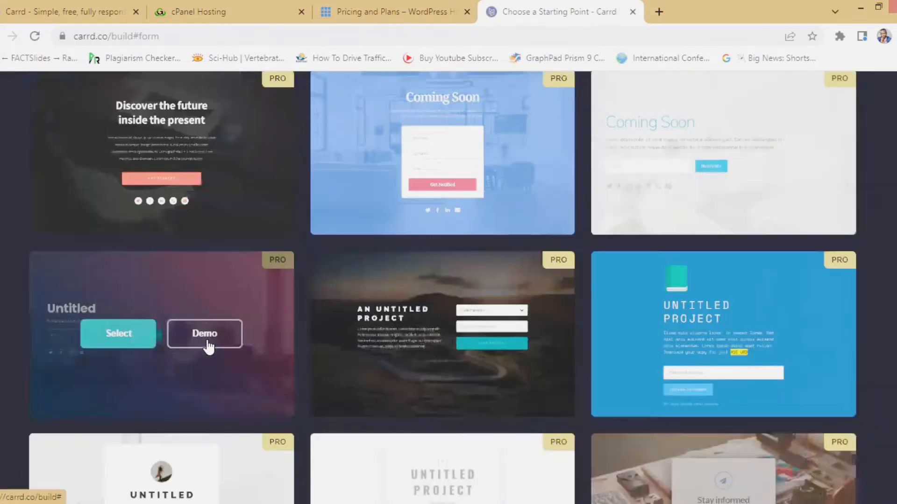
pyautogui.scroll(-5, 316, 327)
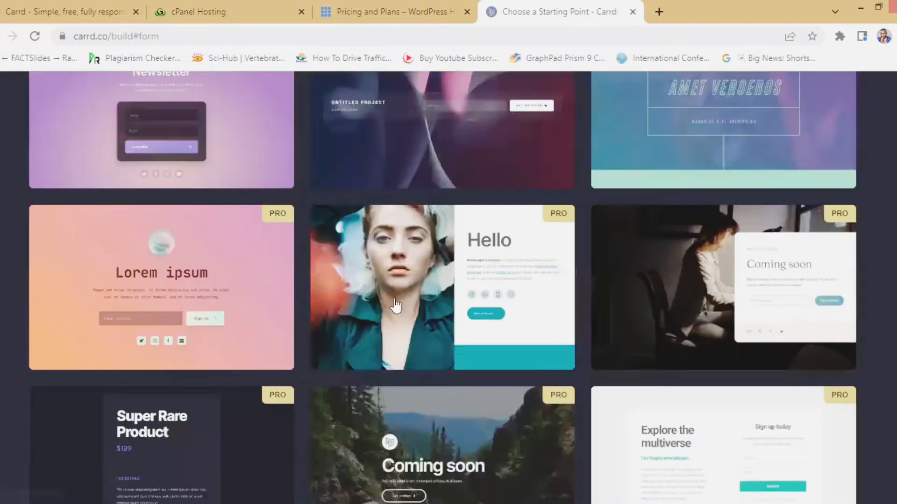
pyautogui.scroll(7, 396, 306)
pyautogui.scroll(-7, 188, 306)
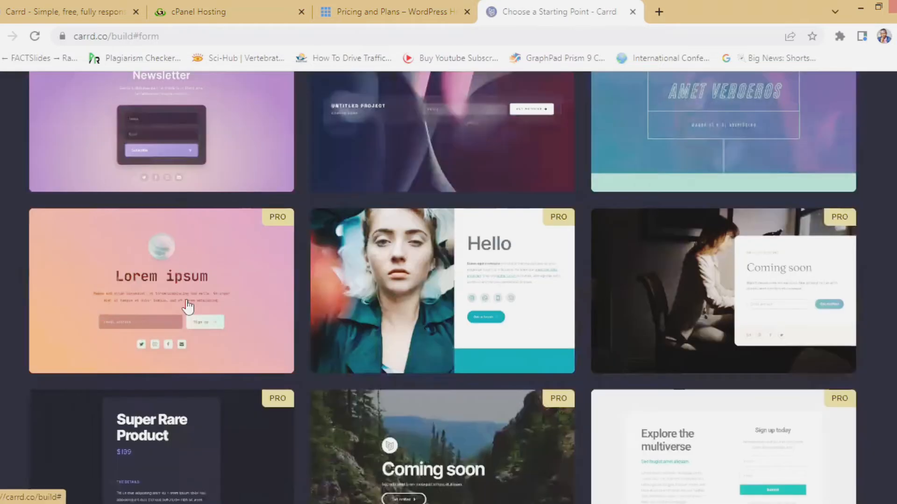
# - Review GigaLayer's Small, Medium, Large and Colossal cPanel plans, priced ₦17,750 to ₦56,800 yearly
pyautogui.click(214, 15)
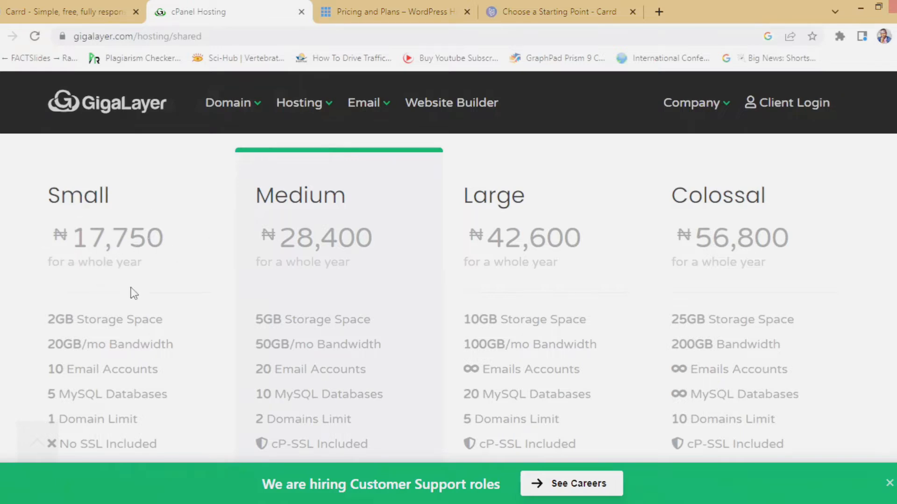
pyautogui.scroll(-4, 113, 302)
pyautogui.scroll(3, 114, 313)
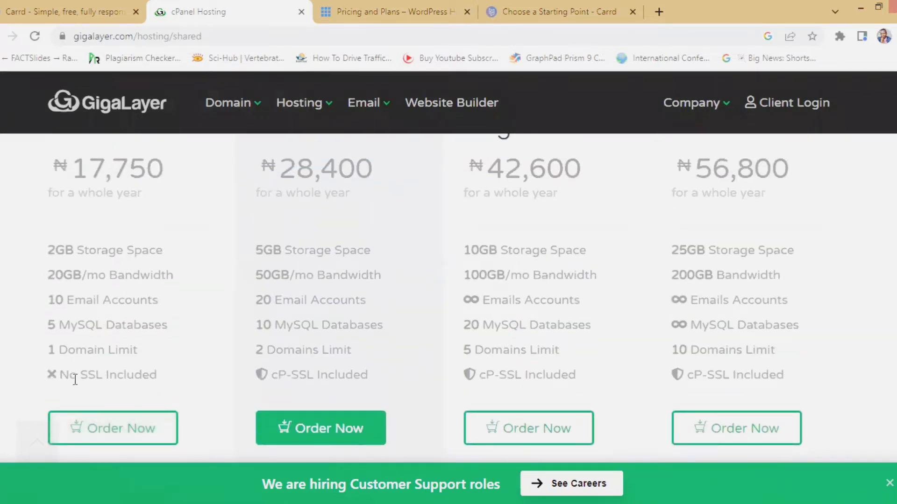
pyautogui.scroll(4, 135, 341)
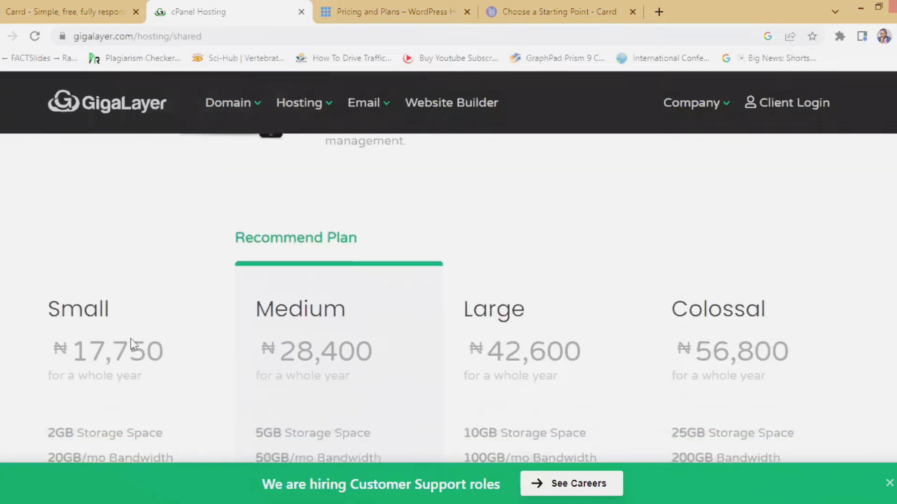
pyautogui.scroll(-6, 134, 345)
pyautogui.scroll(3, 94, 346)
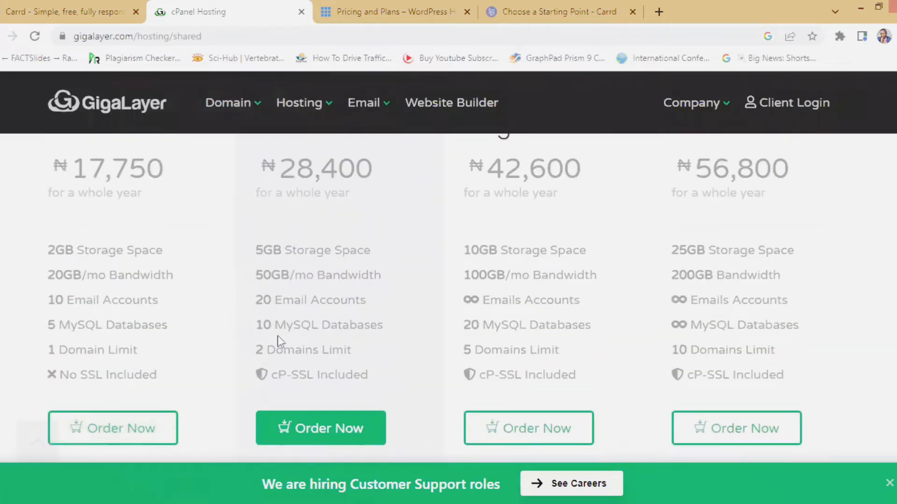
pyautogui.scroll(-2, 533, 326)
pyautogui.scroll(2, 531, 326)
pyautogui.scroll(3, 523, 334)
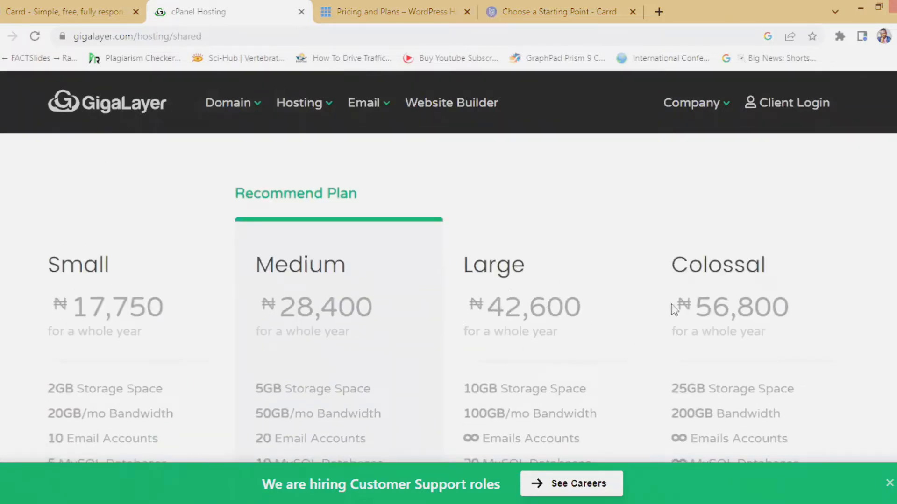
# - Compare Bluehost's Basic $2.95, Plus $5.45, Choice Plus $5.45 and Pro $13.95 monthly plans
pyautogui.click(377, 13)
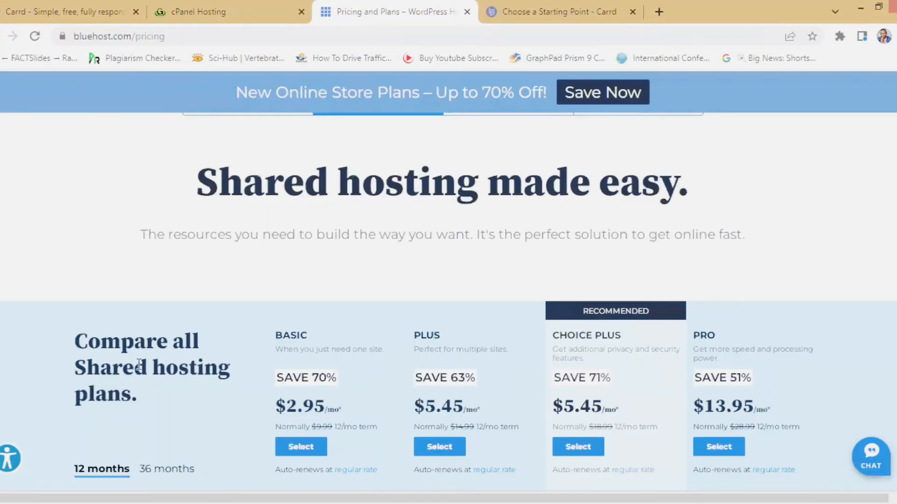
pyautogui.scroll(-3, 186, 326)
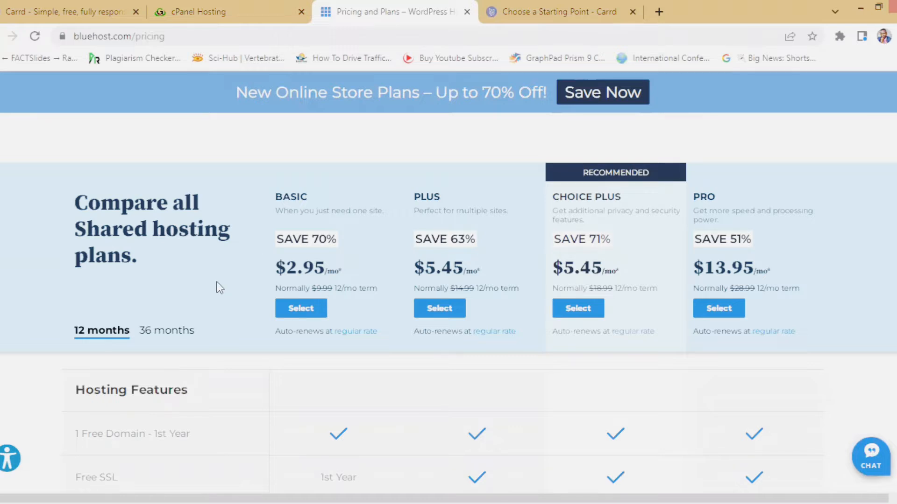
pyautogui.scroll(-5, 216, 281)
pyautogui.scroll(5, 217, 286)
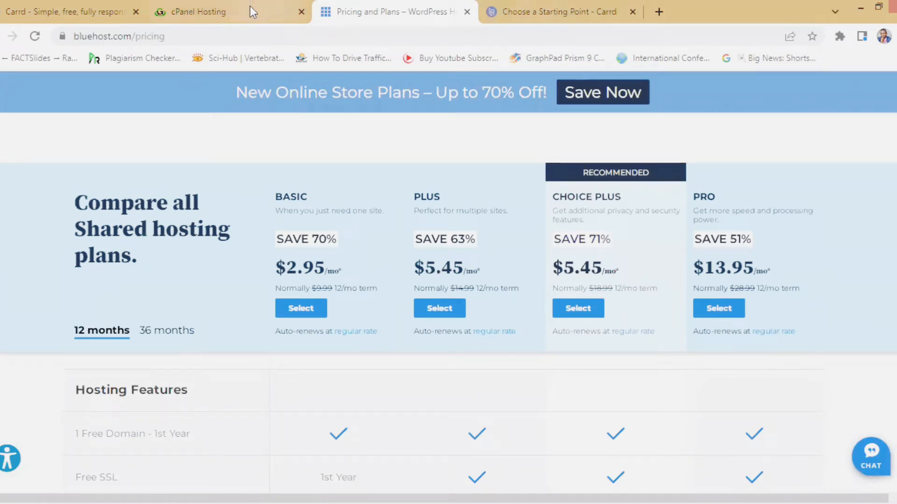
pyautogui.moveTo(244, 12)
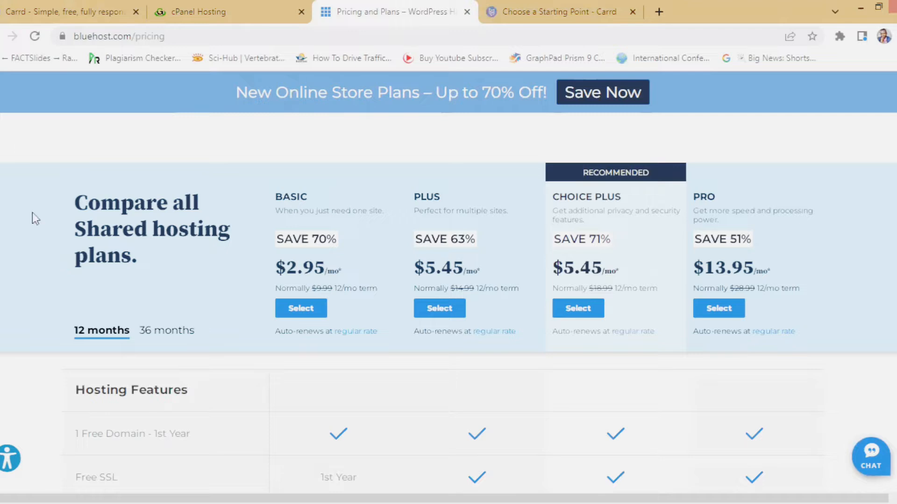
# - Return to the carrd.co homepage tab and scroll back up through its Pro offer and sample sites
pyautogui.click(44, 11)
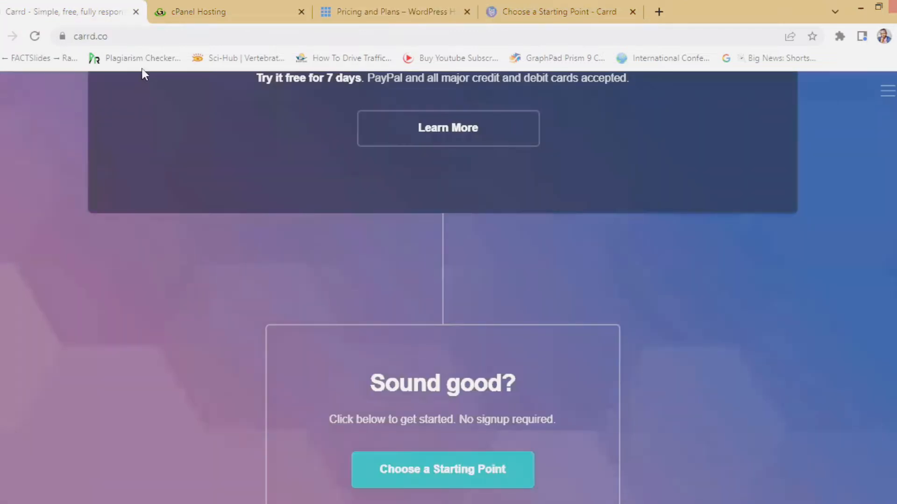
pyautogui.click(124, 31)
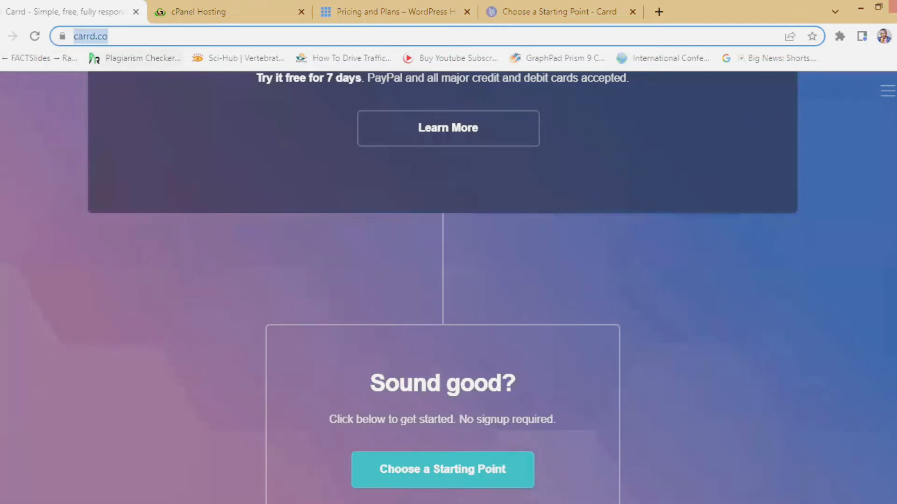
pyautogui.scroll(15, 113, 401)
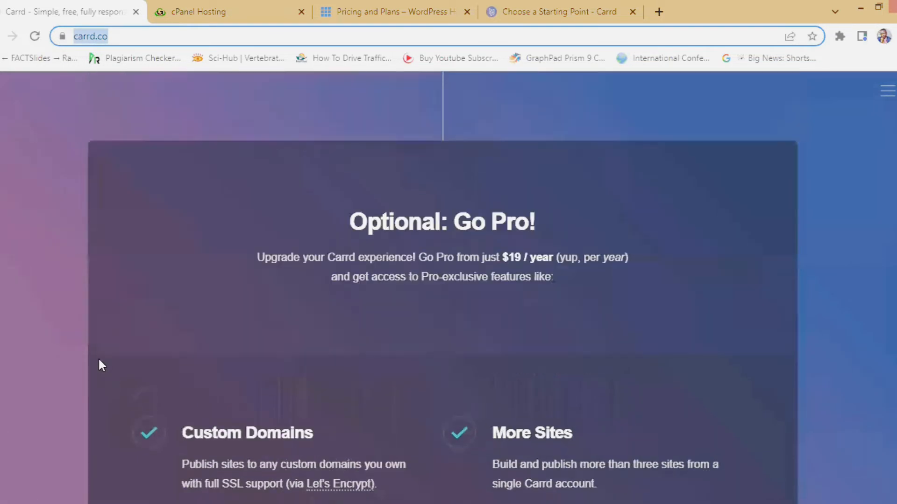
pyautogui.scroll(15, 272, 404)
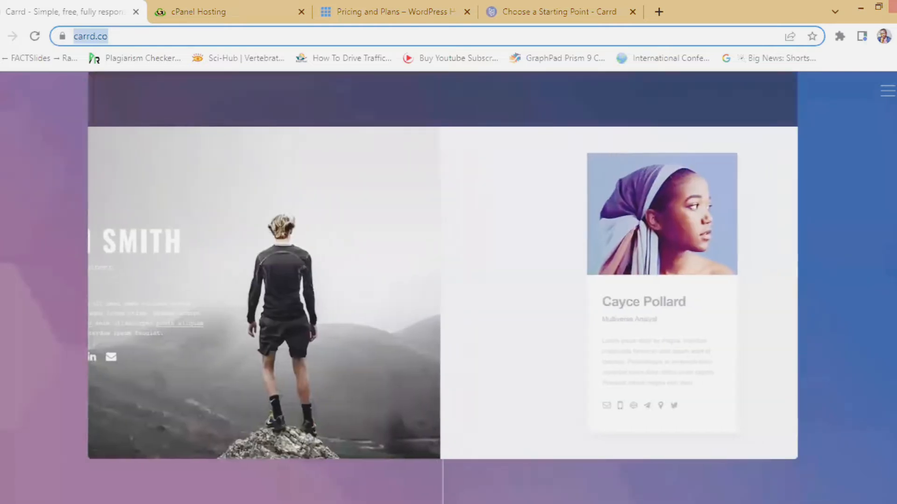
pyautogui.scroll(10, 272, 405)
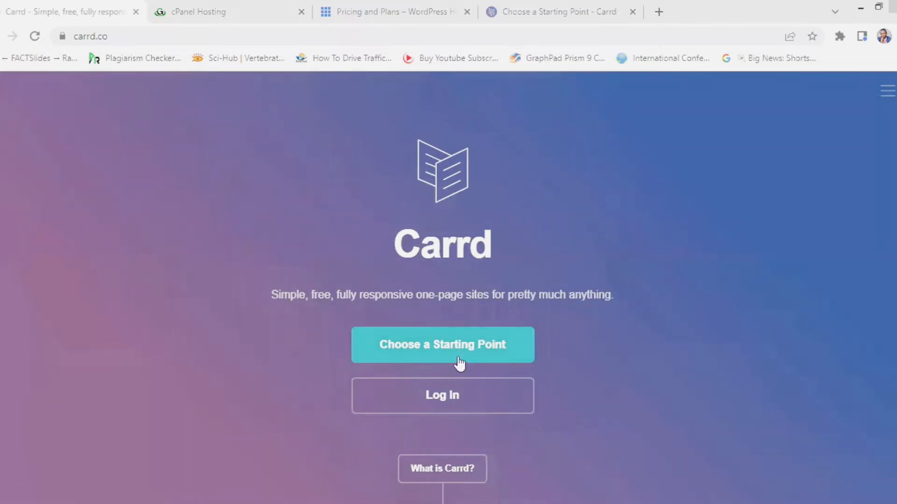
# - Start a new site and switch the starting-point chooser from Landing to Profile and back to Landing
pyautogui.click(401, 348)
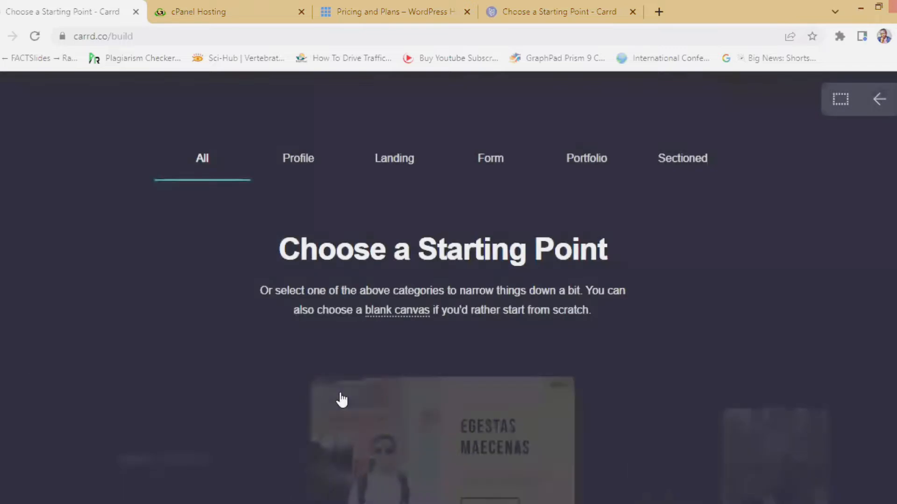
pyautogui.scroll(-2, 383, 369)
pyautogui.scroll(-10, 383, 369)
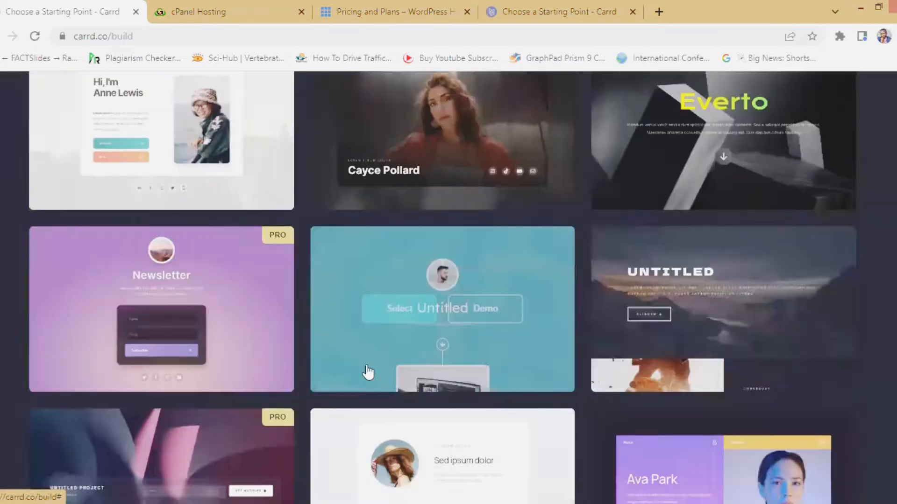
pyautogui.scroll(8, 366, 374)
pyautogui.scroll(6, 350, 367)
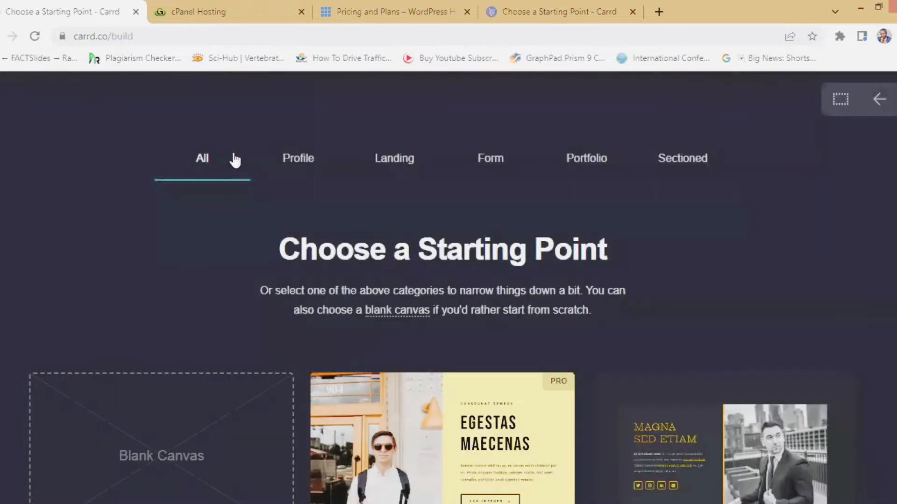
pyautogui.click(397, 176)
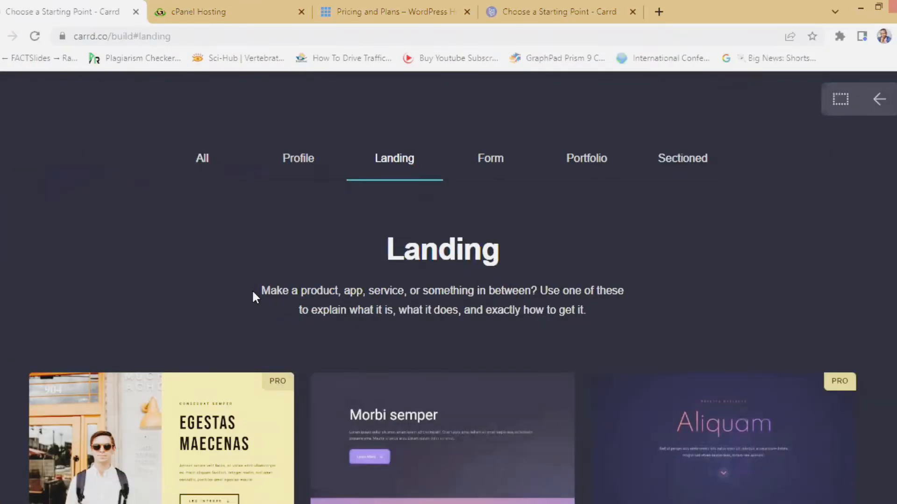
pyautogui.click(300, 173)
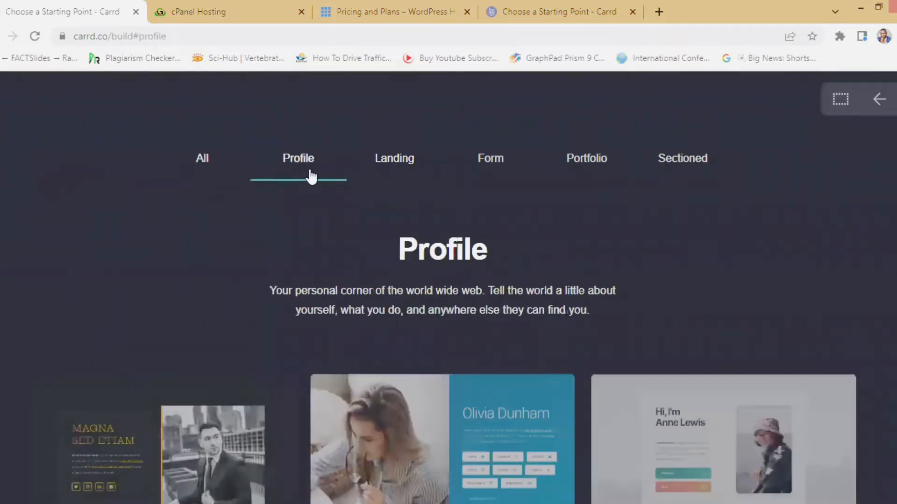
pyautogui.click(398, 172)
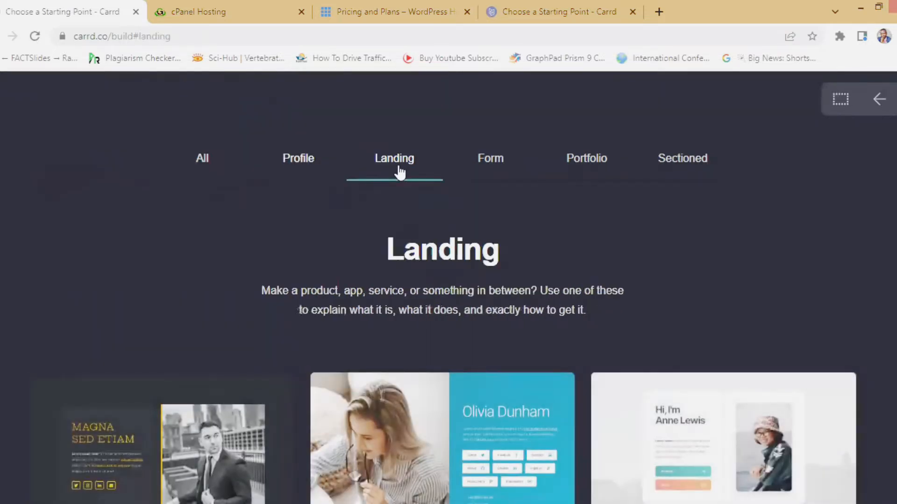
# - Scroll down the Landing templates, past Very Bold Statement, to the Amet magna card
pyautogui.scroll(-2, 411, 306)
pyautogui.scroll(-4, 406, 308)
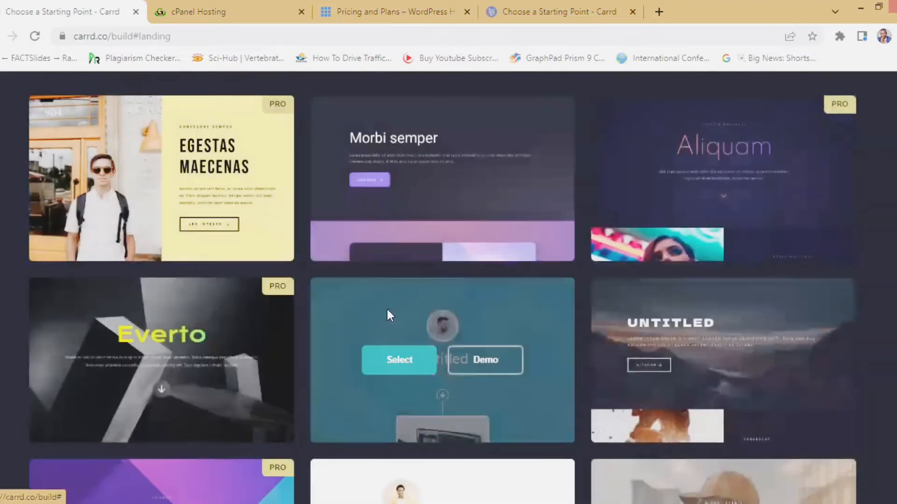
pyautogui.scroll(3, 364, 317)
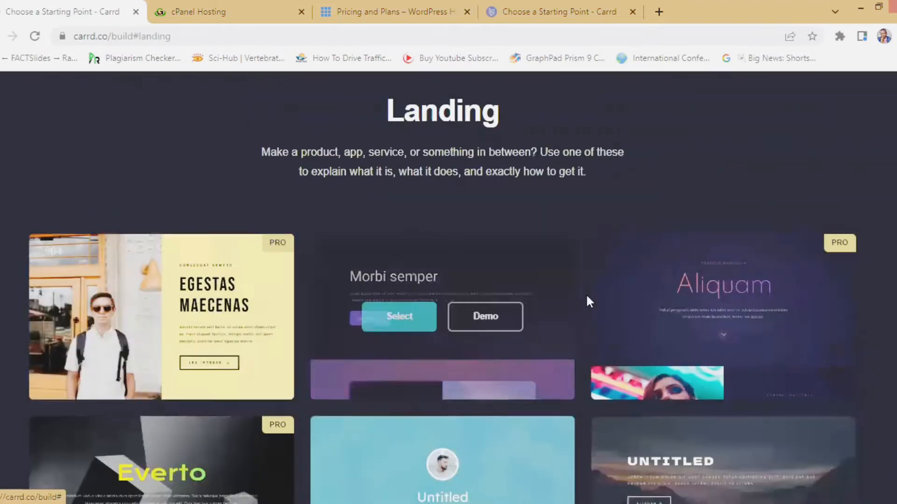
pyautogui.scroll(-4, 551, 336)
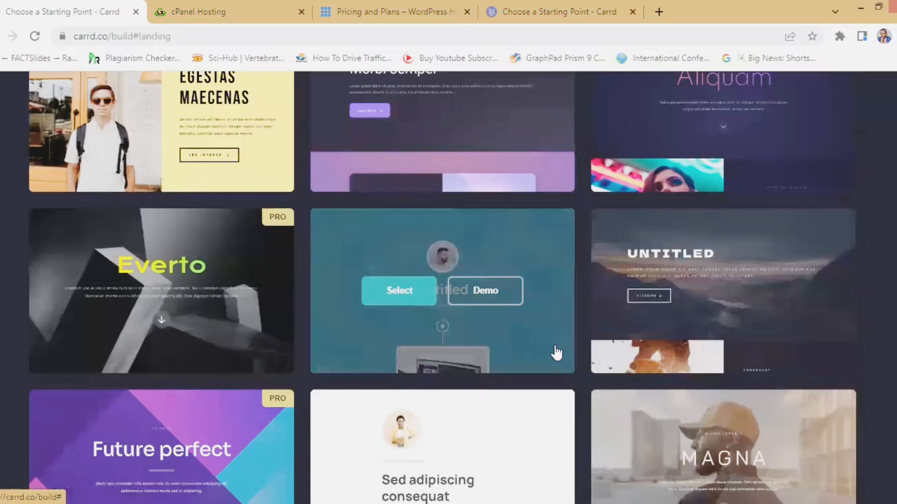
pyautogui.scroll(-5, 444, 346)
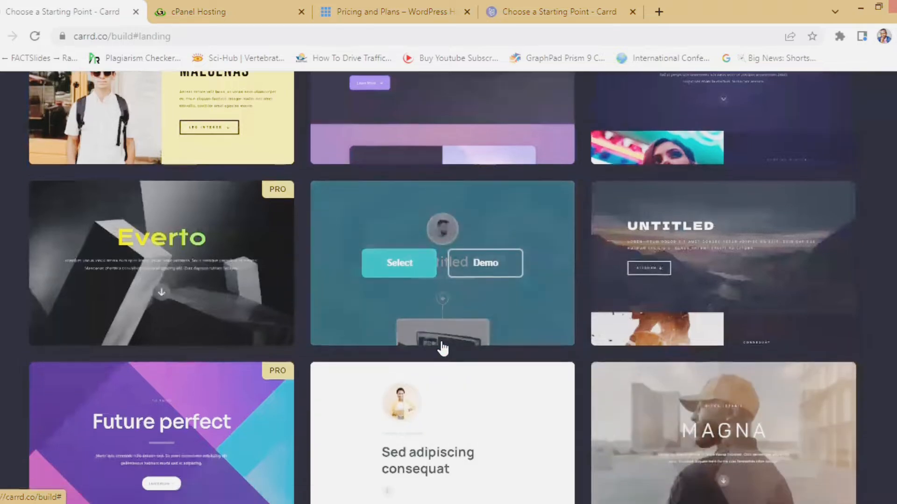
pyautogui.scroll(-5, 442, 301)
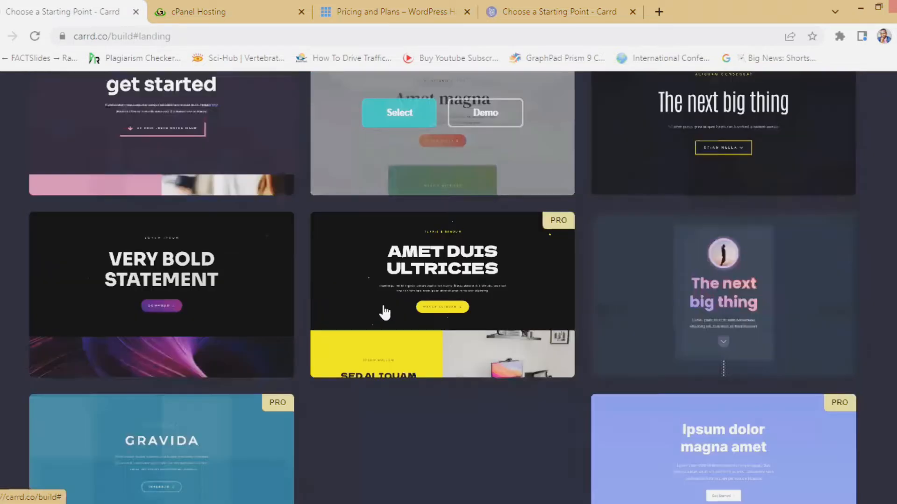
pyautogui.scroll(-5, 309, 362)
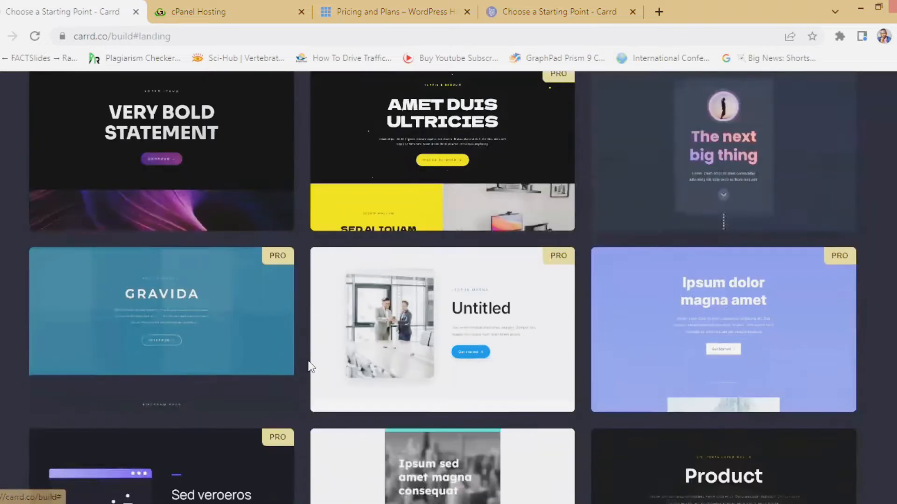
pyautogui.scroll(-5, 317, 361)
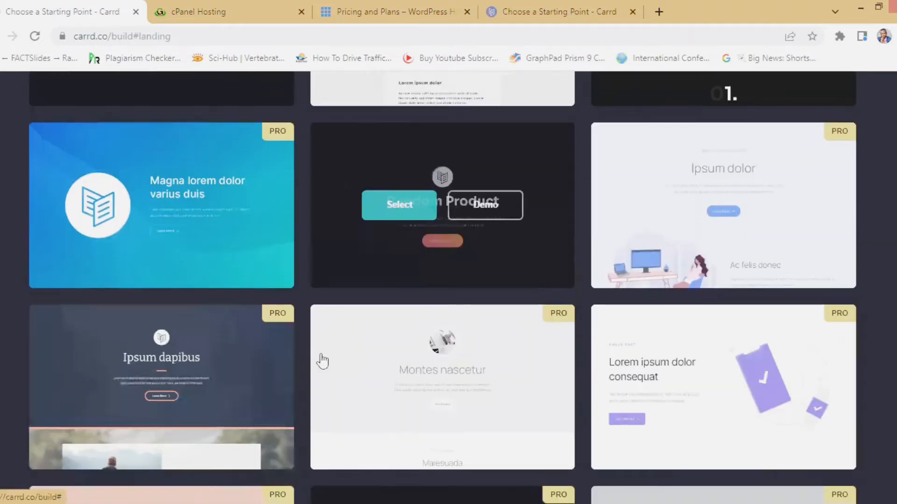
pyautogui.scroll(10, 322, 361)
pyautogui.scroll(-10, 324, 360)
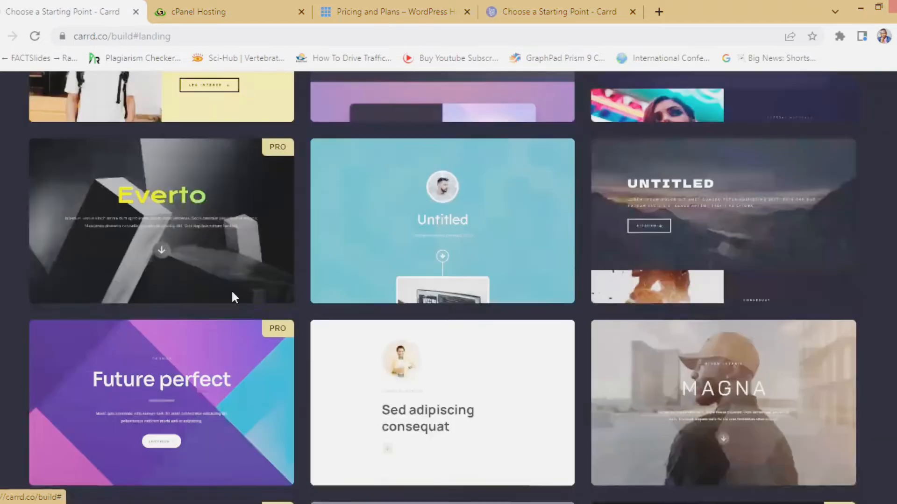
pyautogui.scroll(6, 359, 340)
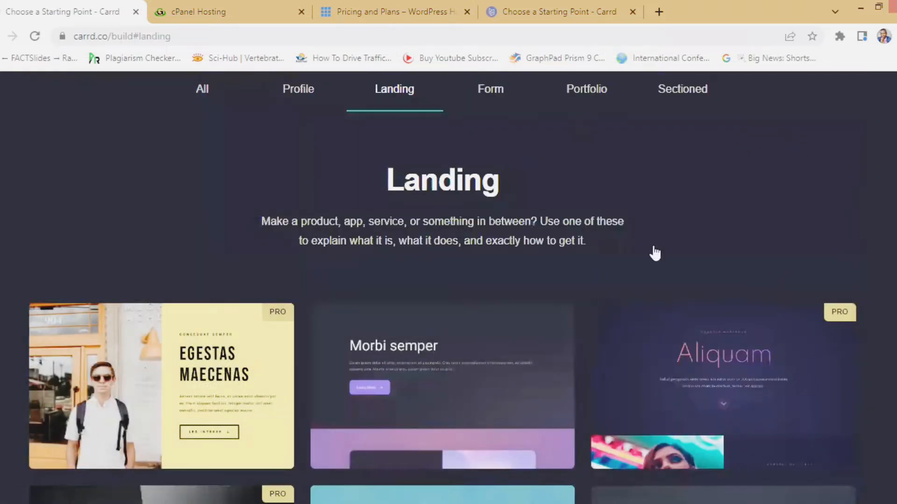
pyautogui.scroll(-6, 561, 322)
pyautogui.moveTo(462, 395)
pyautogui.scroll(-6, 410, 379)
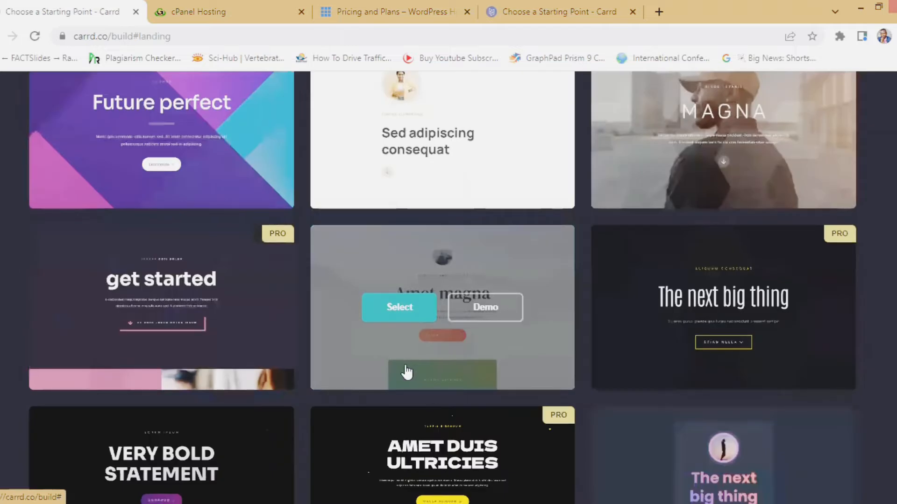
pyautogui.moveTo(456, 260)
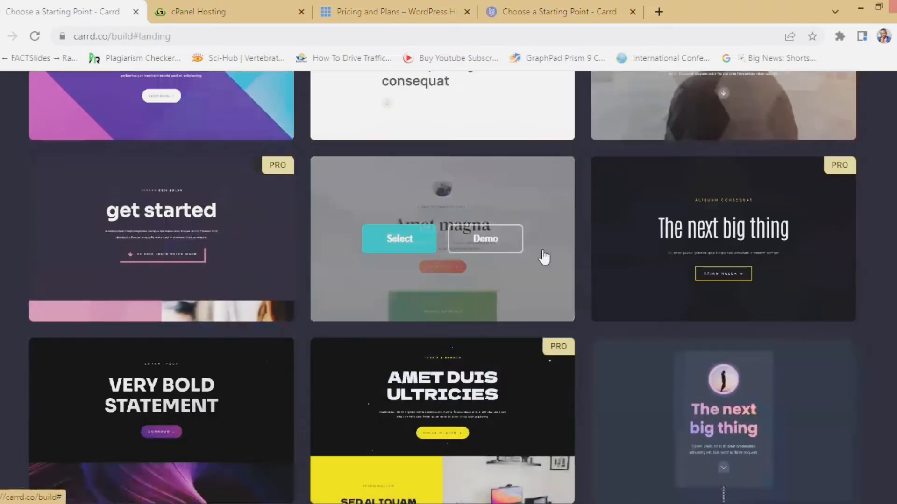
# - Preview the Amet magna template #136 demo, reviewing its Nisl gravida and Sed pretium lectus sections
pyautogui.click(483, 240)
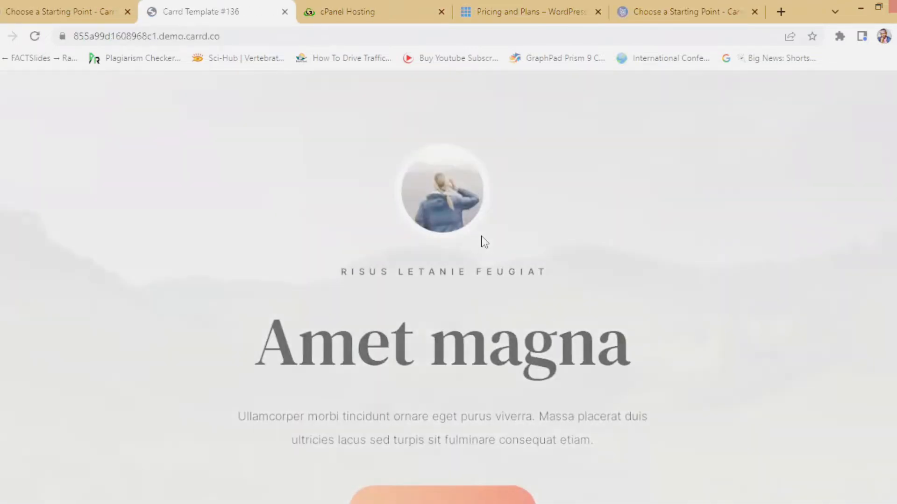
pyautogui.scroll(-7, 327, 264)
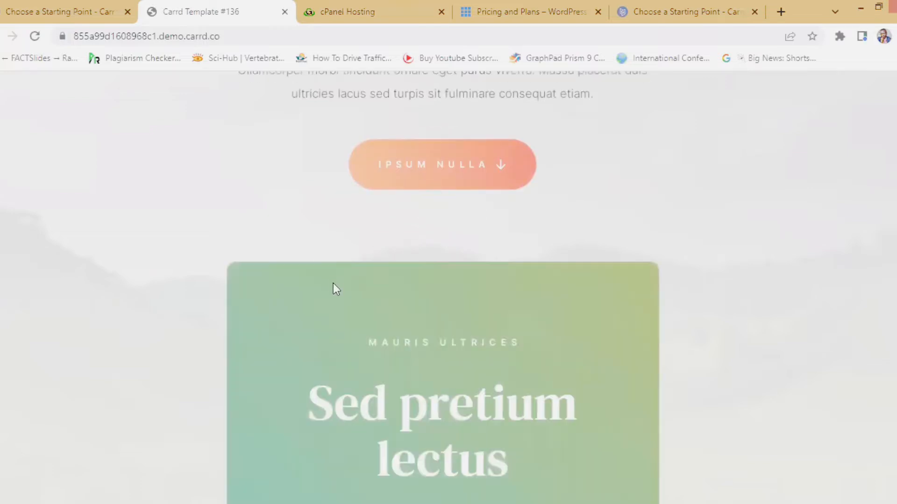
pyautogui.scroll(-20, 331, 294)
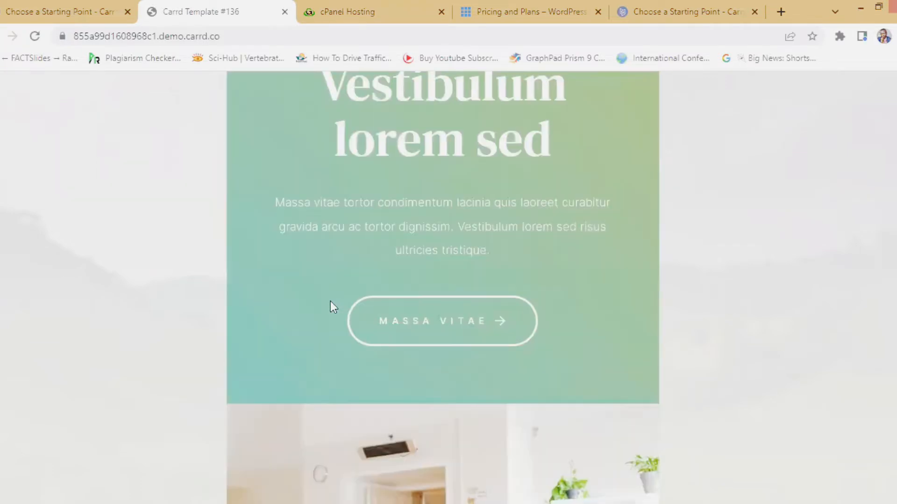
pyautogui.scroll(-20, 330, 306)
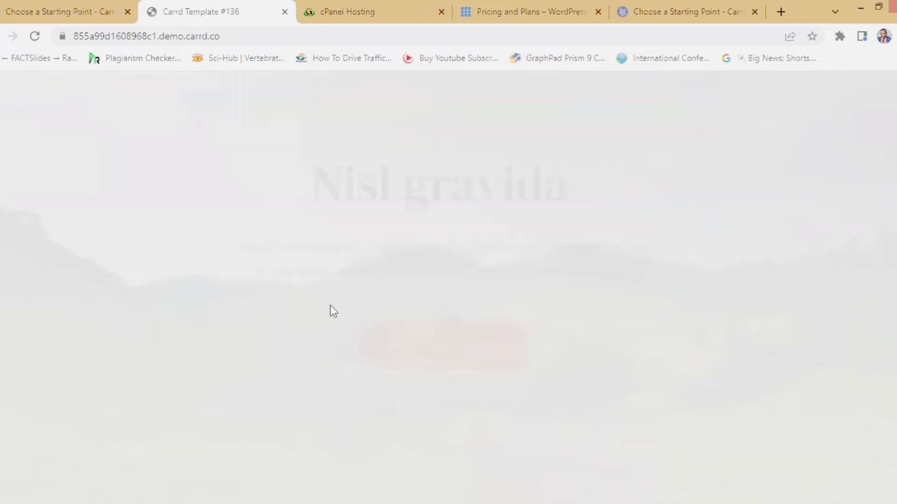
pyautogui.scroll(3, 425, 295)
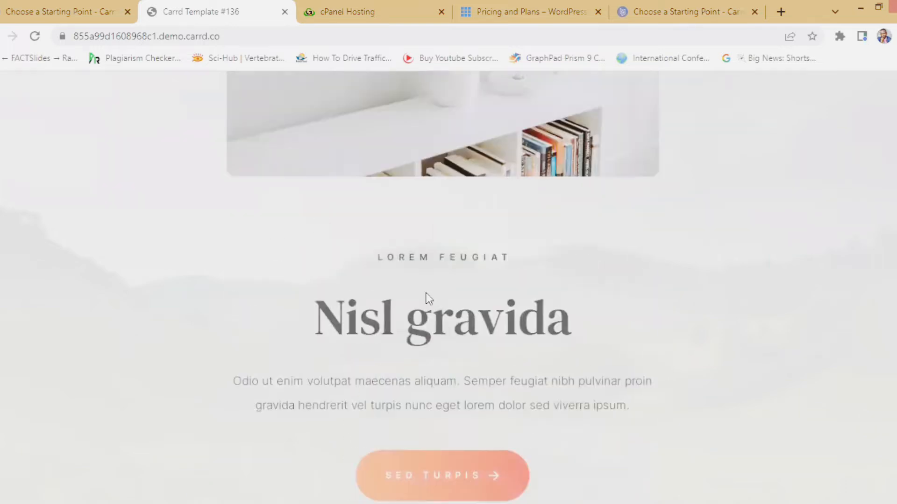
pyautogui.scroll(20, 426, 293)
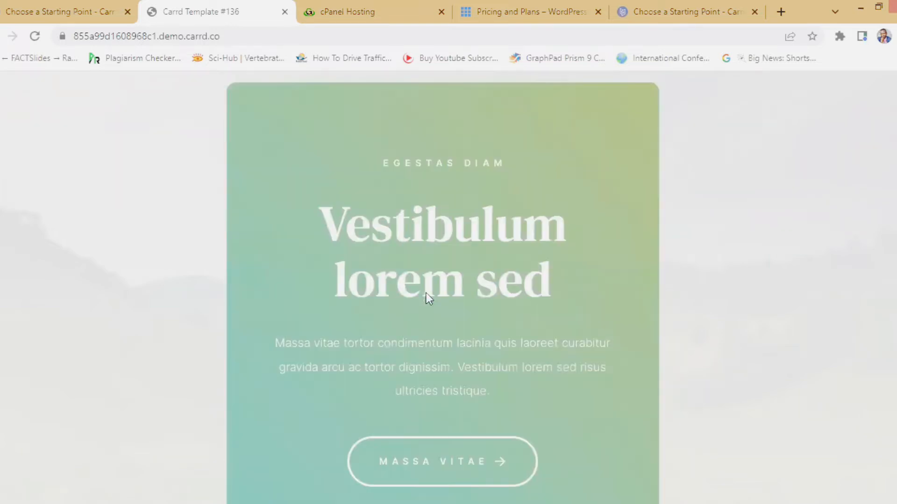
pyautogui.scroll(20, 426, 293)
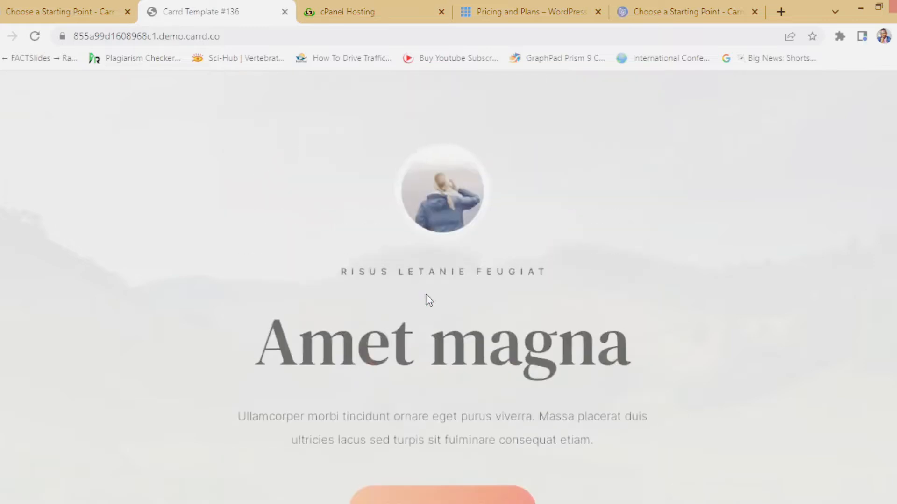
pyautogui.scroll(-20, 426, 295)
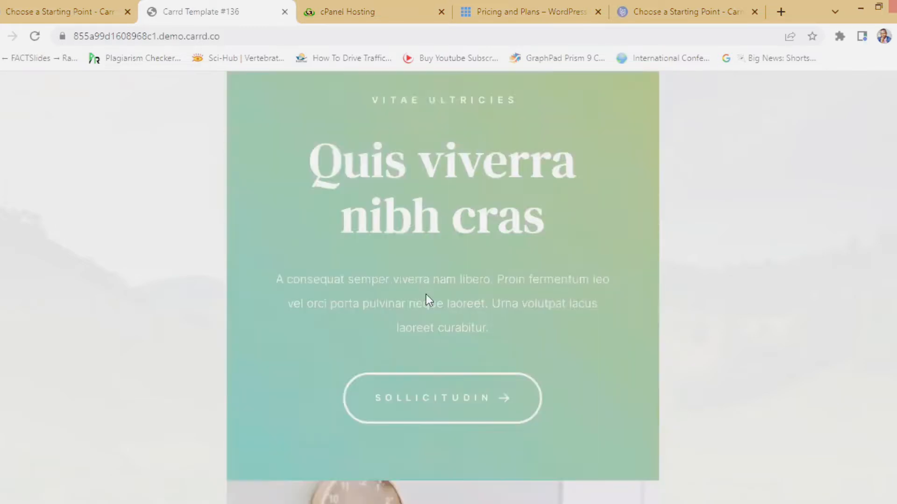
pyautogui.scroll(-15, 426, 295)
pyautogui.scroll(10, 428, 301)
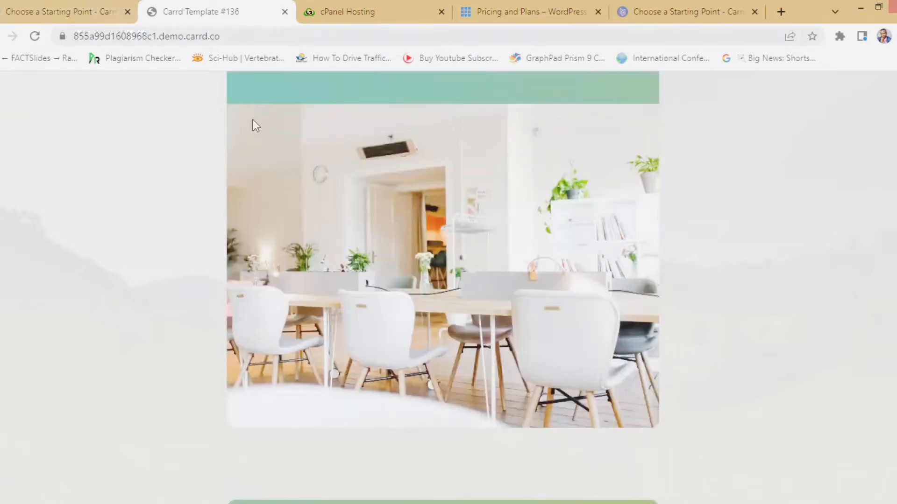
pyautogui.scroll(15, 373, 272)
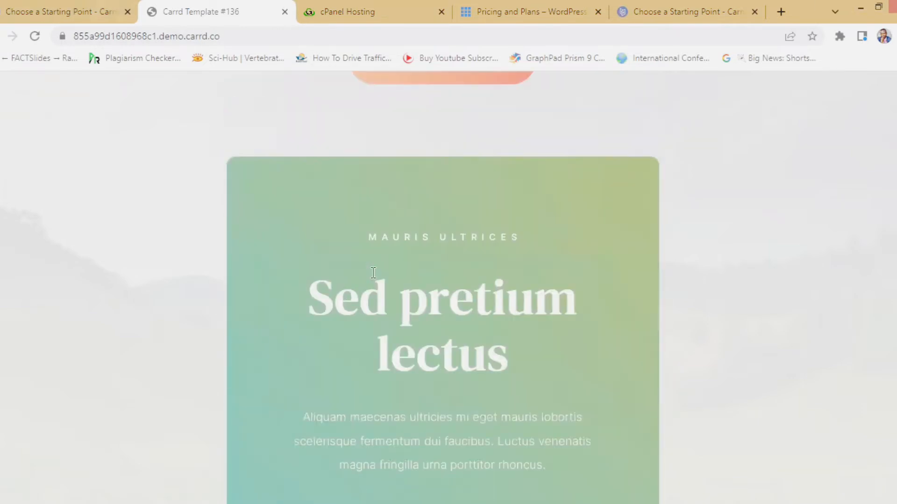
pyautogui.scroll(8, 373, 273)
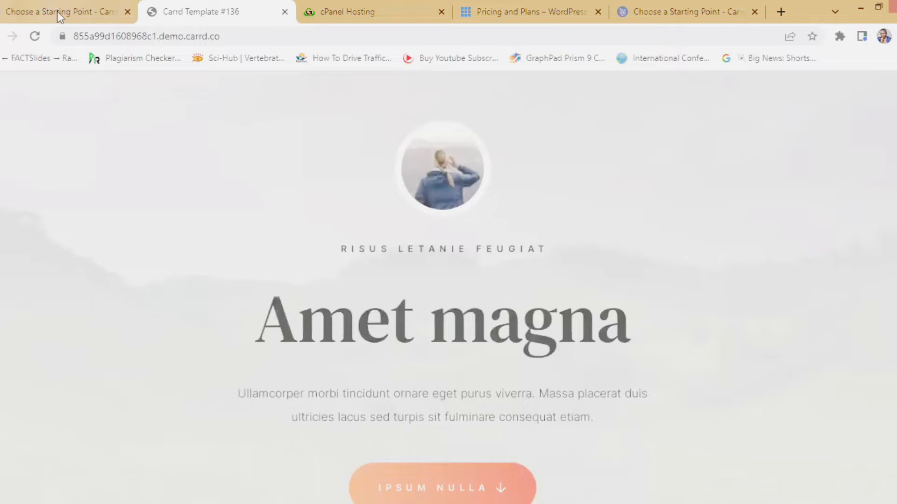
# - Return to the template gallery and scroll the Landing templates down to the Coming Soon card
pyautogui.click(57, 11)
pyautogui.scroll(-3, 433, 284)
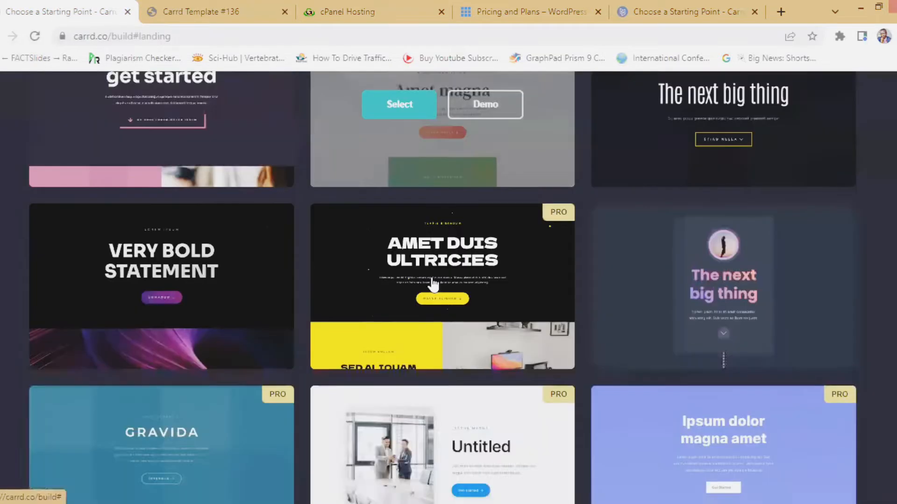
pyautogui.scroll(-5, 432, 308)
pyautogui.scroll(-5, 430, 331)
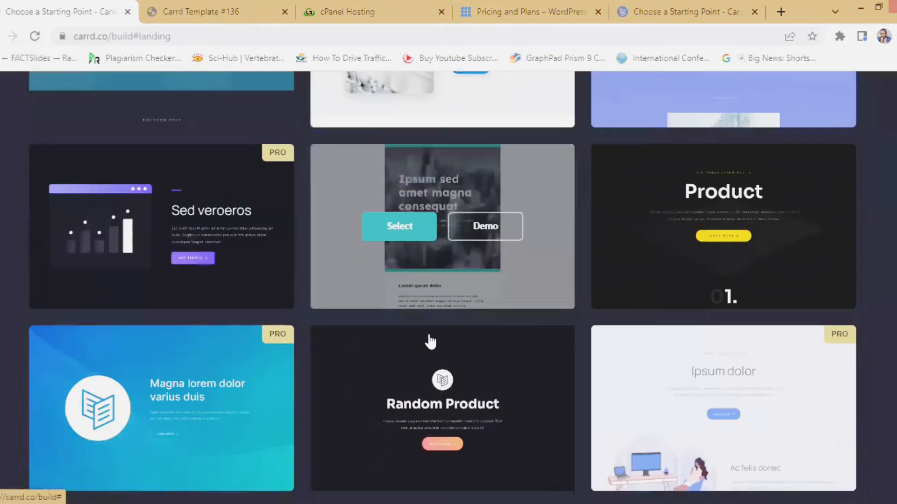
pyautogui.scroll(-2, 430, 342)
pyautogui.scroll(-4, 421, 391)
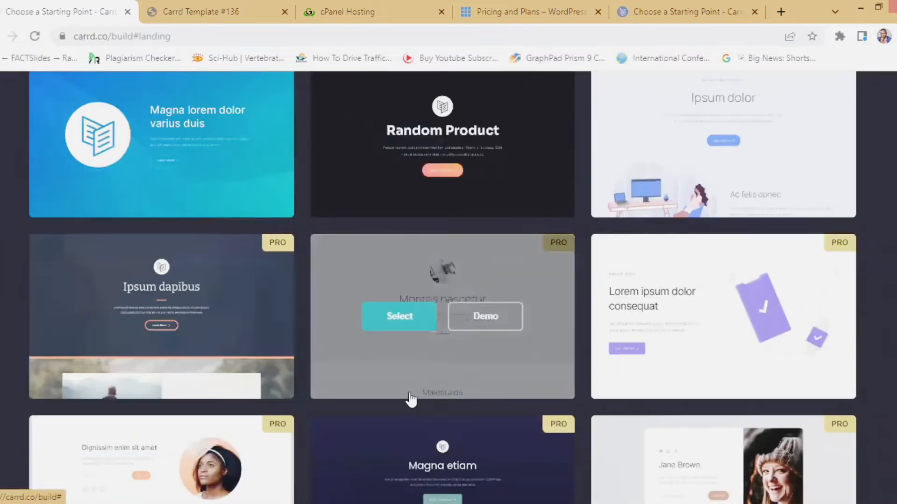
pyautogui.scroll(-7, 411, 400)
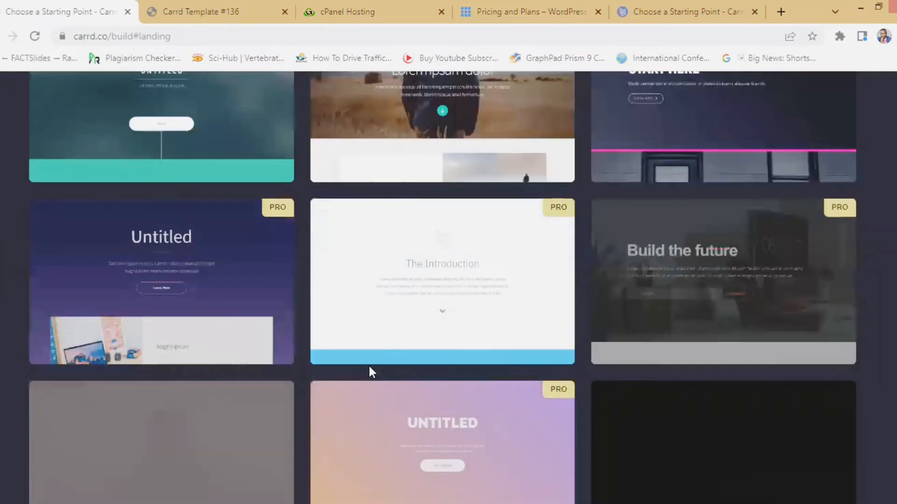
pyautogui.scroll(-7, 410, 334)
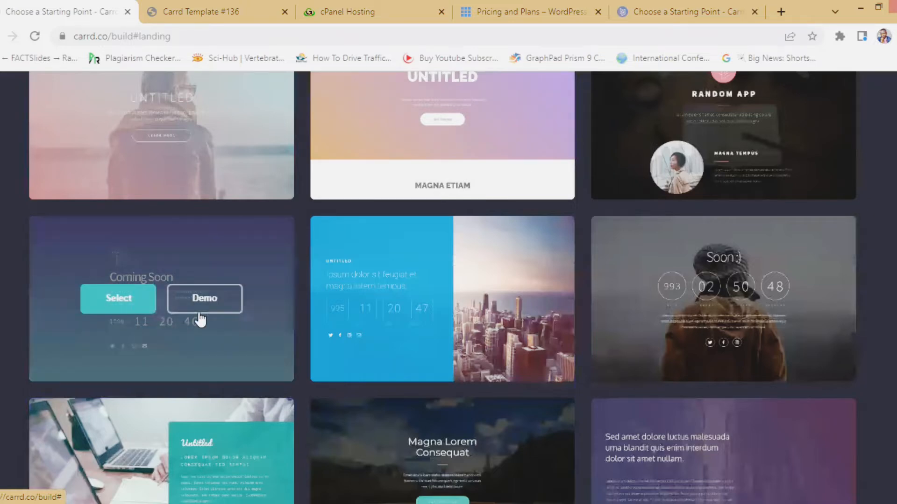
# - Preview the Coming Soon template #31 demo with its running countdown and social icons
pyautogui.click(205, 300)
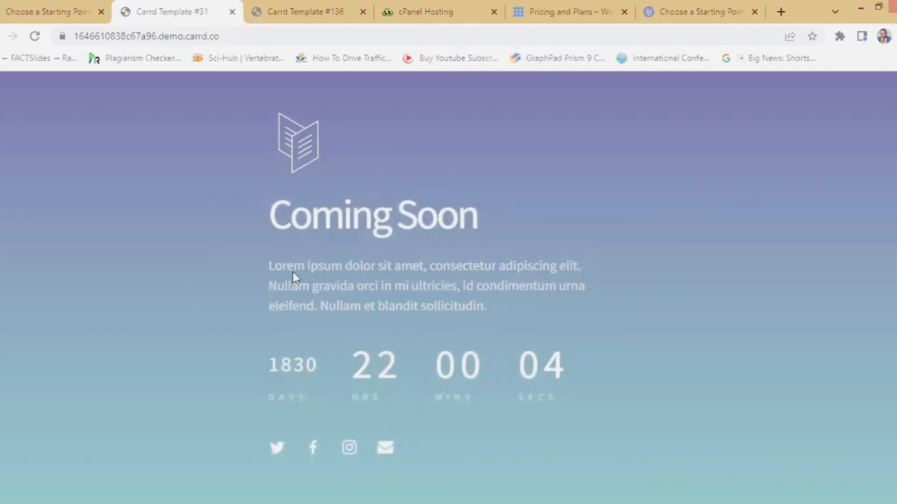
pyautogui.scroll(-1, 299, 280)
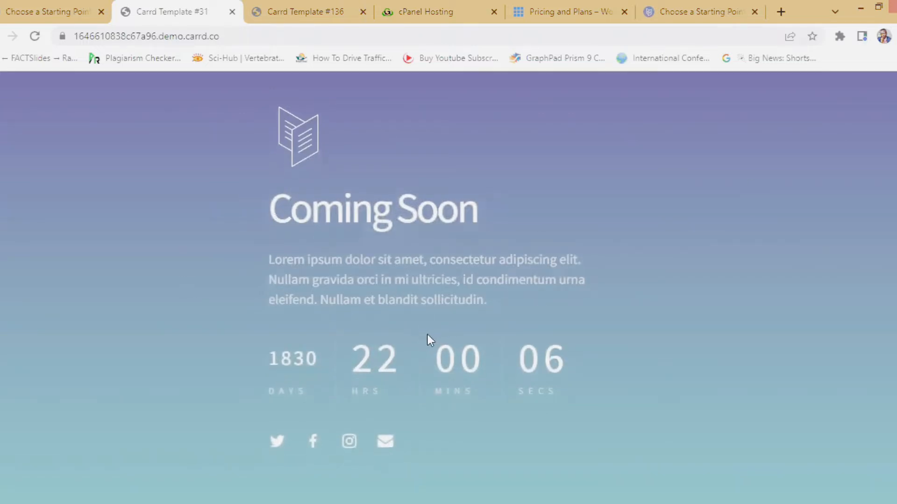
pyautogui.scroll(1, 410, 332)
pyautogui.scroll(-1, 392, 340)
pyautogui.scroll(1, 391, 341)
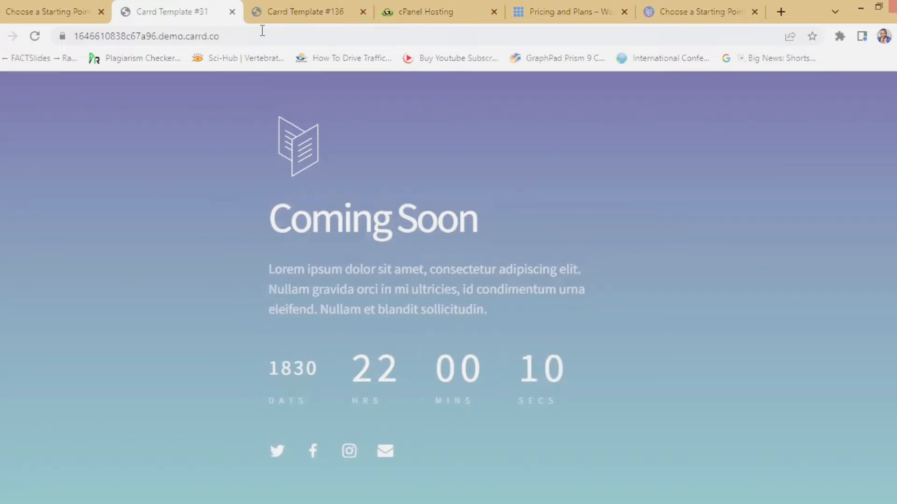
# - Go back to the template gallery and locate the Amet magna card
pyautogui.click(9, 13)
pyautogui.scroll(6, 370, 295)
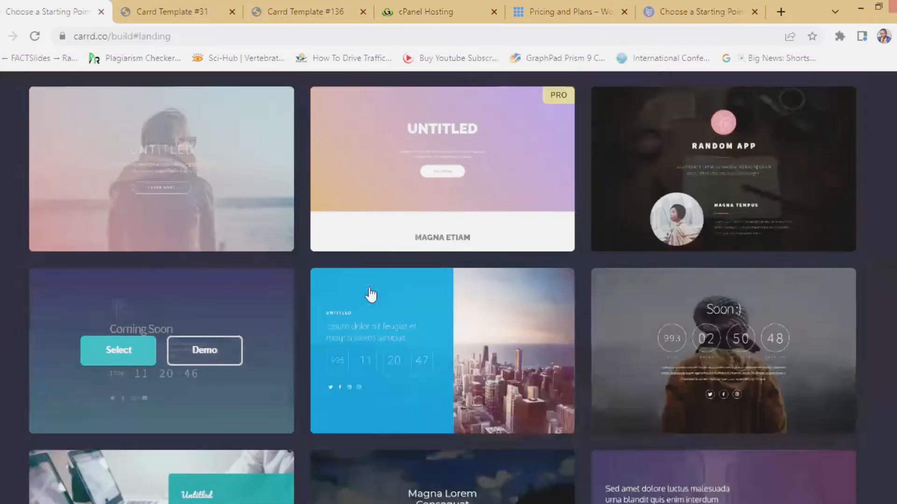
pyautogui.scroll(15, 395, 331)
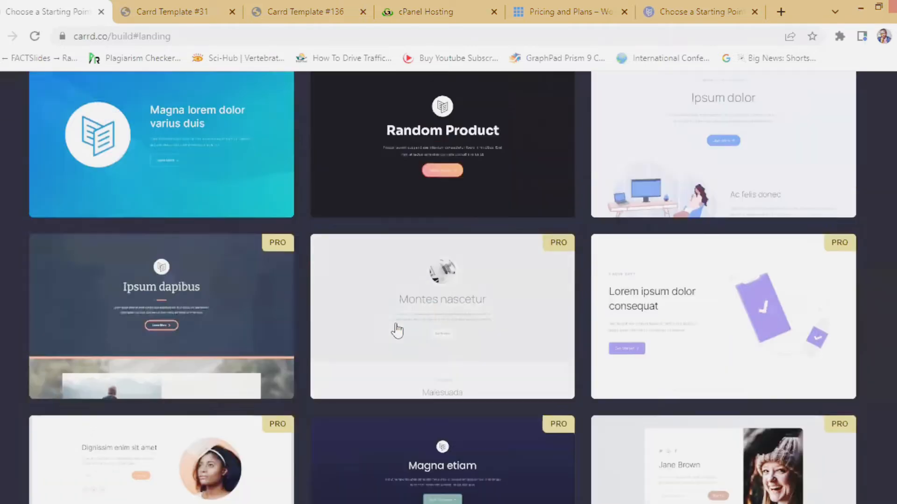
pyautogui.scroll(12, 396, 331)
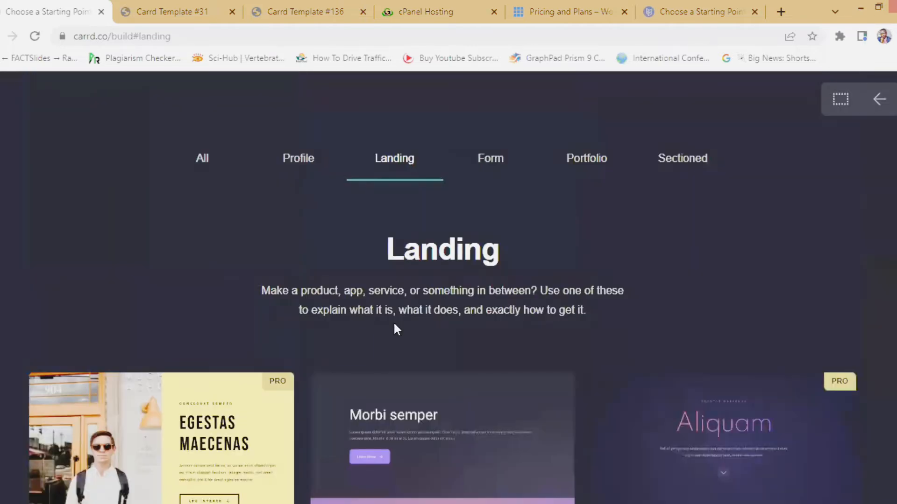
pyautogui.scroll(-14, 394, 333)
pyautogui.scroll(6, 394, 333)
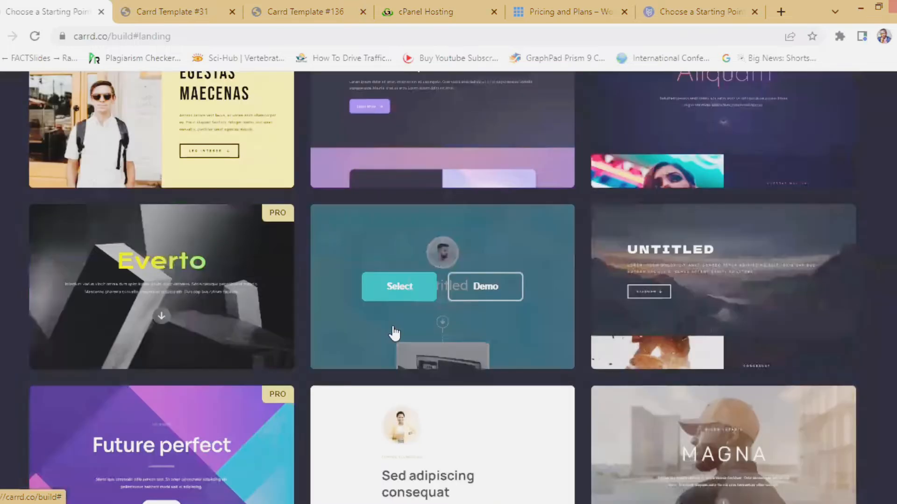
pyautogui.scroll(-4, 394, 333)
pyautogui.moveTo(408, 321)
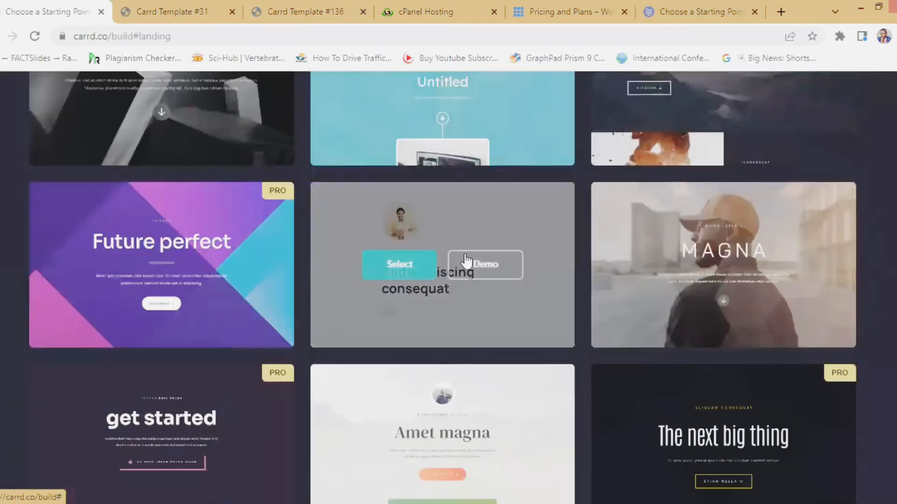
pyautogui.scroll(4, 452, 281)
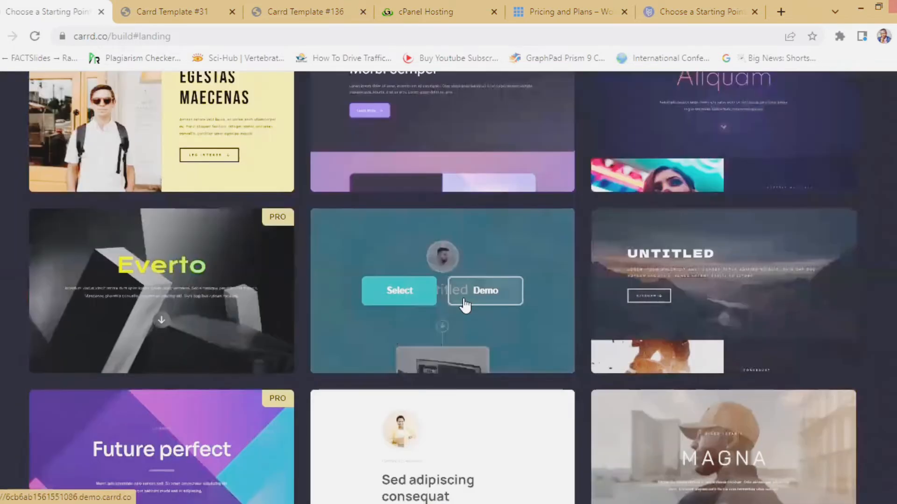
# - Revisit the Amet magna demo, then choose Amet magna as the new site's template
pyautogui.click(307, 16)
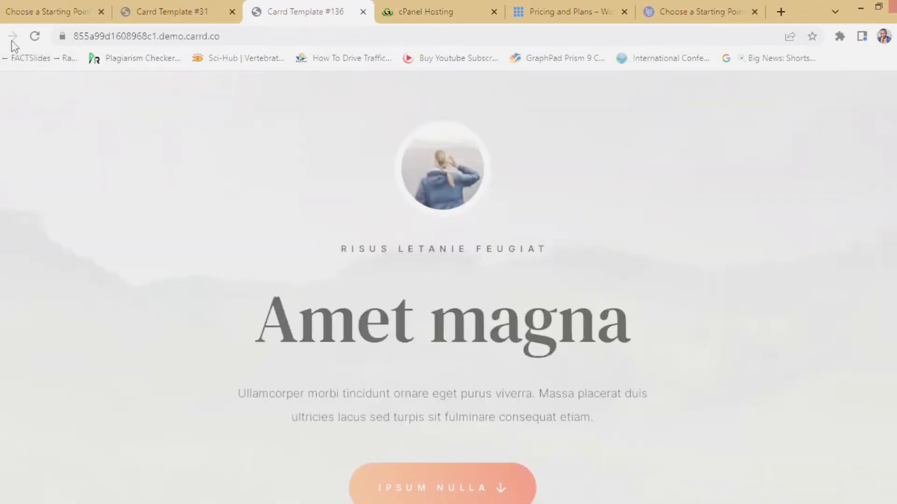
pyautogui.click(40, 8)
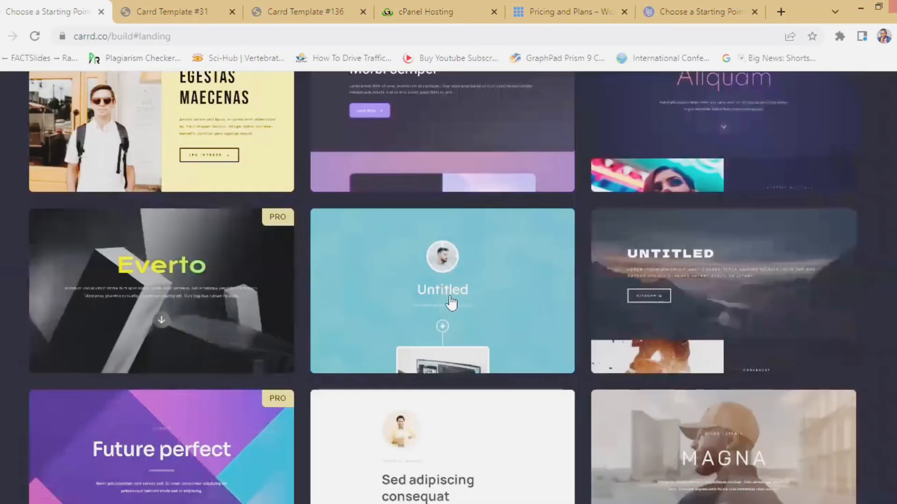
pyautogui.scroll(-5, 449, 299)
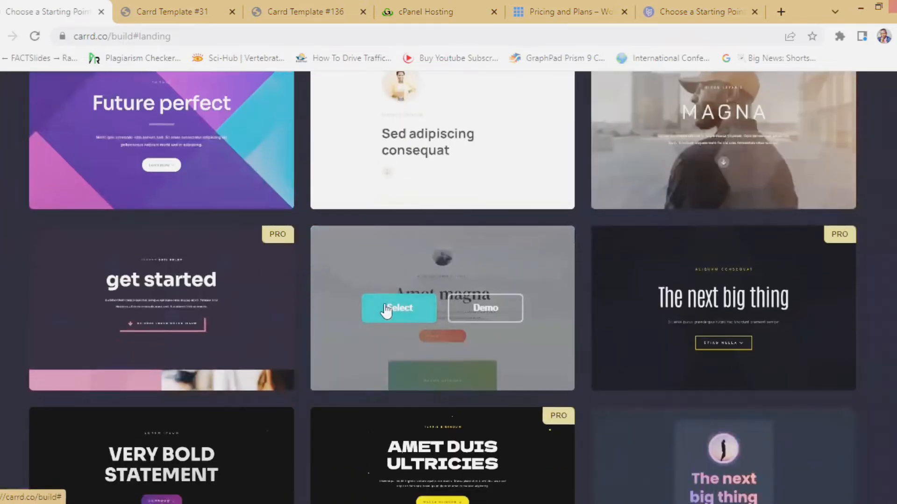
pyautogui.click(385, 305)
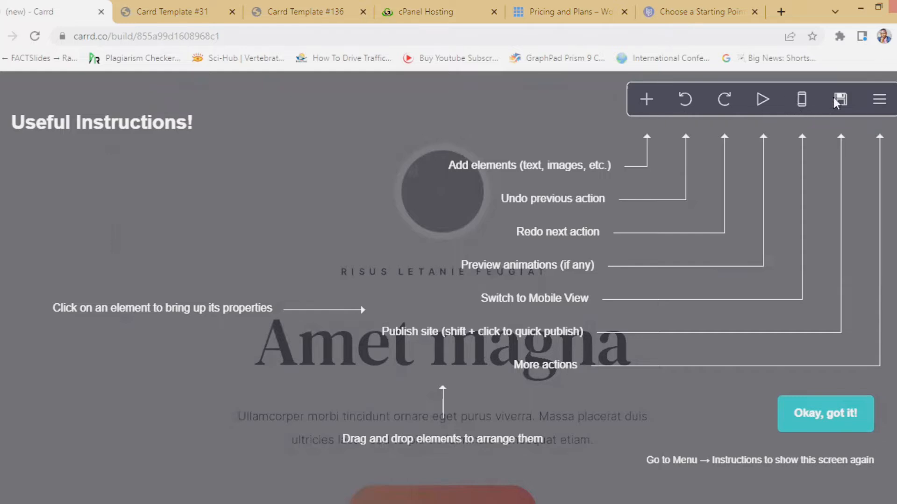
# - Scroll past the Useful Instructions guide and dismiss it with 'Okay, got it!'
pyautogui.scroll(-3, 808, 245)
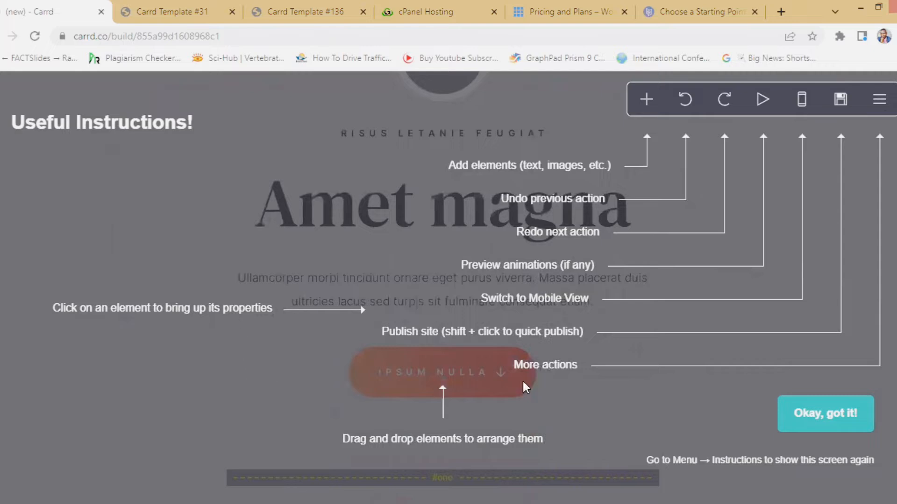
pyautogui.scroll(-5, 525, 386)
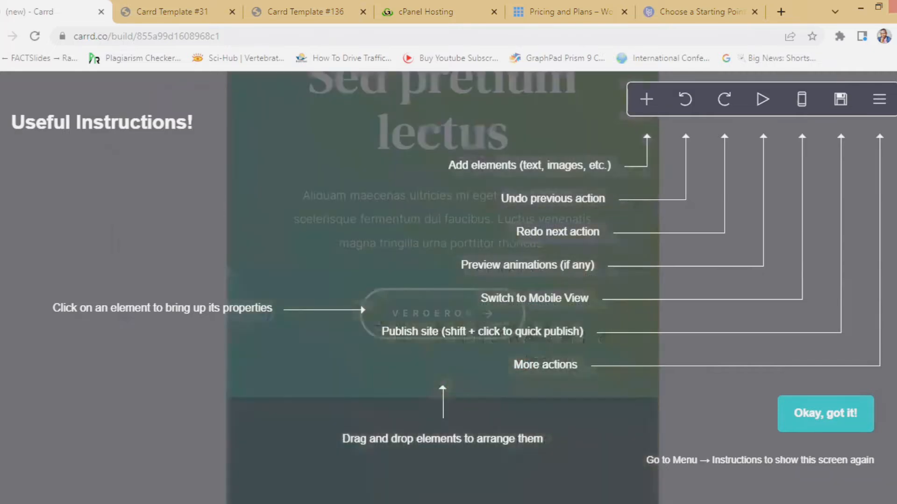
pyautogui.click(816, 415)
# - Select the round avatar image at the top and bring up the Upload file picker for it
pyautogui.scroll(5, 696, 348)
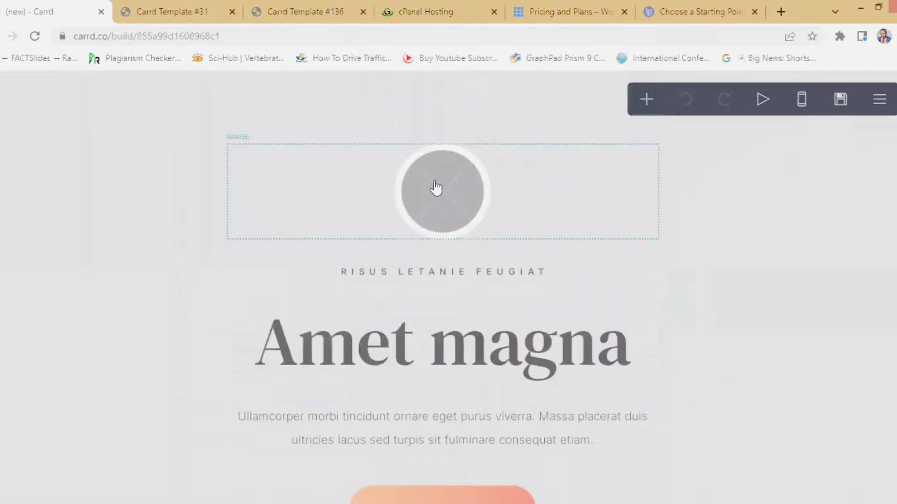
pyautogui.click(436, 189)
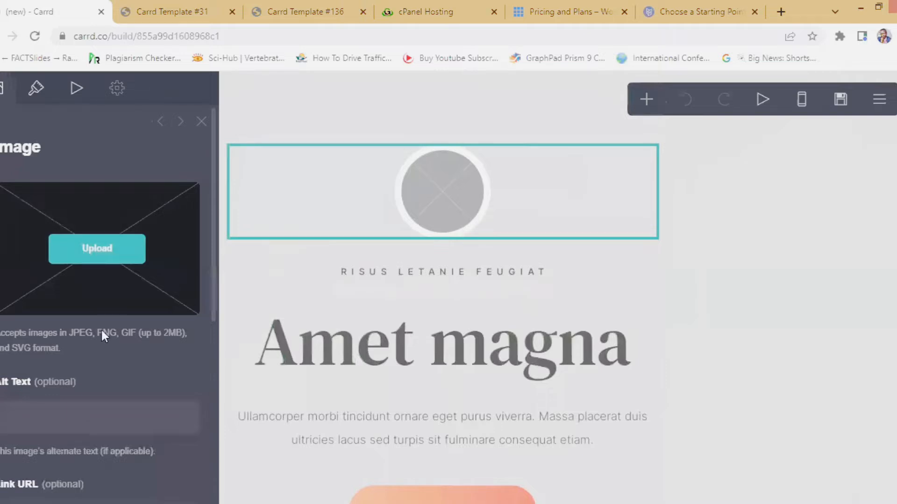
pyautogui.click(93, 249)
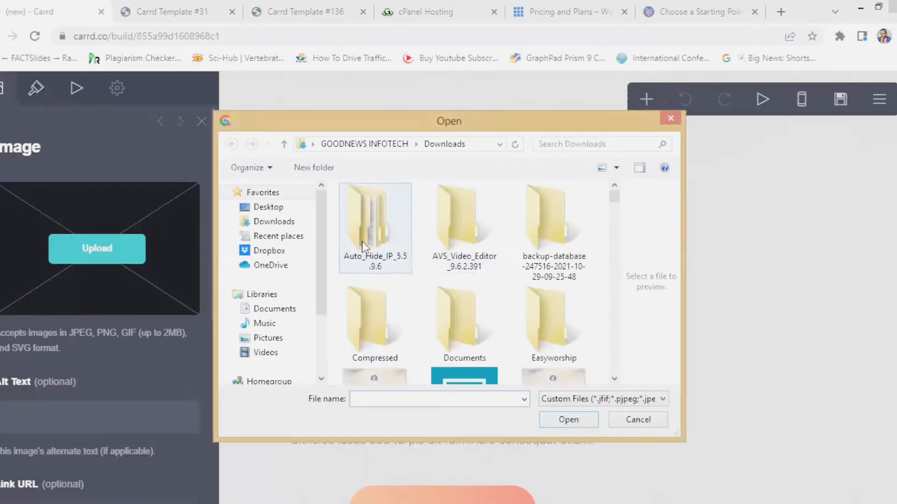
pyautogui.click(614, 378)
pyautogui.click(613, 378)
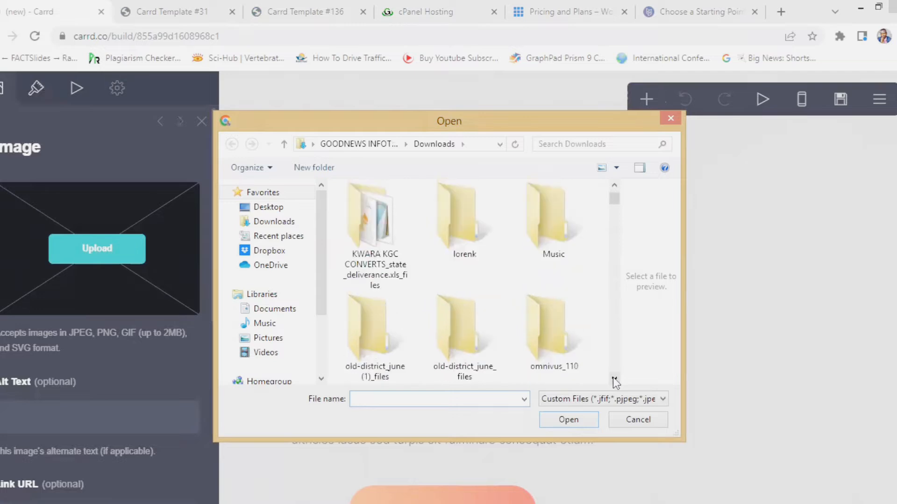
pyautogui.click(614, 379)
pyautogui.click(614, 380)
pyautogui.click(614, 379)
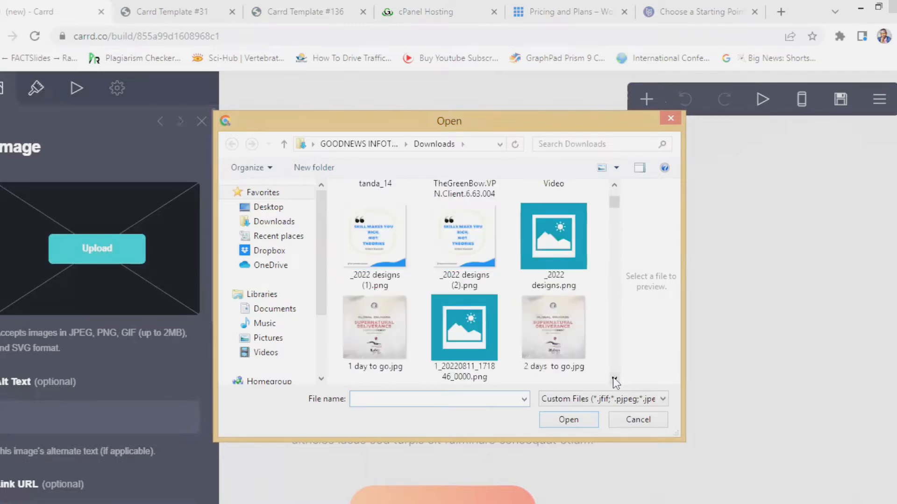
pyautogui.click(614, 379)
pyautogui.click(614, 379)
pyautogui.click(614, 380)
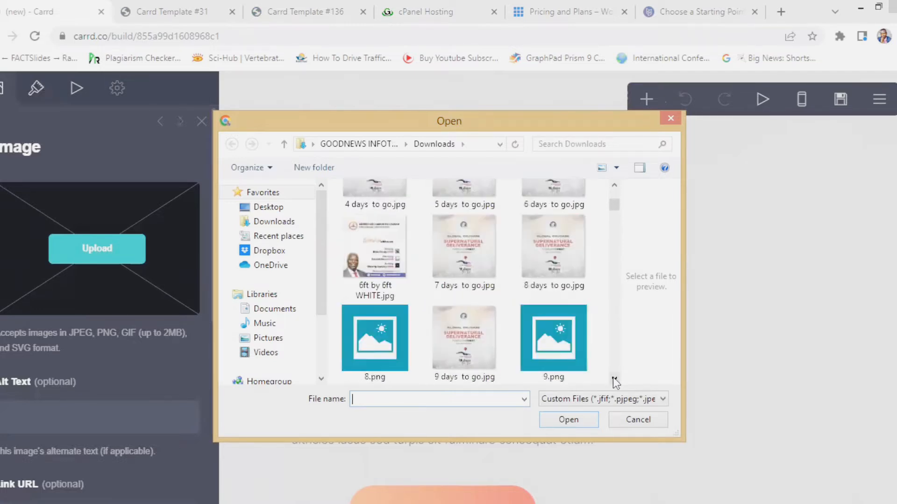
pyautogui.click(614, 379)
pyautogui.click(615, 379)
pyautogui.click(614, 379)
pyautogui.click(614, 379)
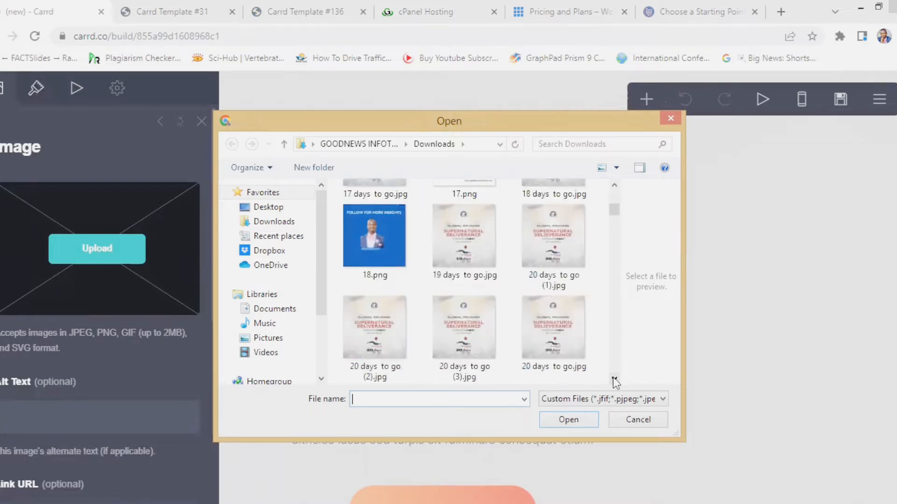
pyautogui.click(614, 379)
pyautogui.click(614, 379)
pyautogui.click(614, 380)
pyautogui.click(614, 379)
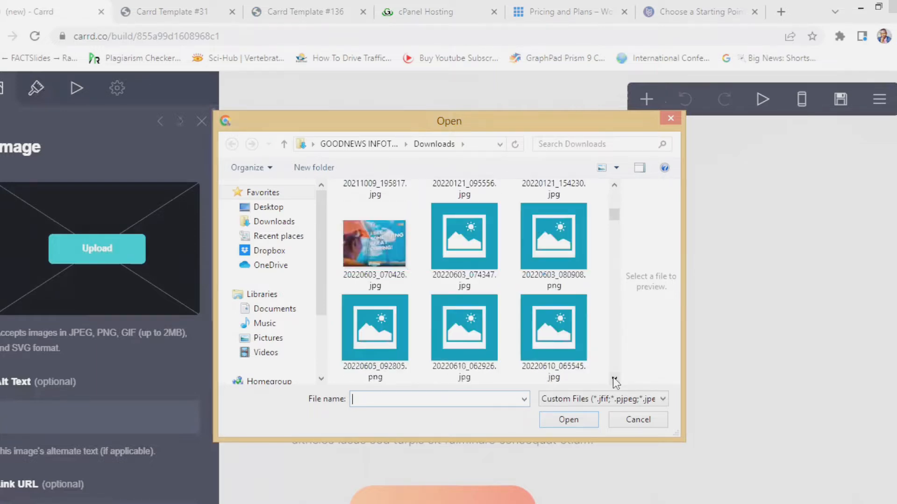
pyautogui.click(614, 380)
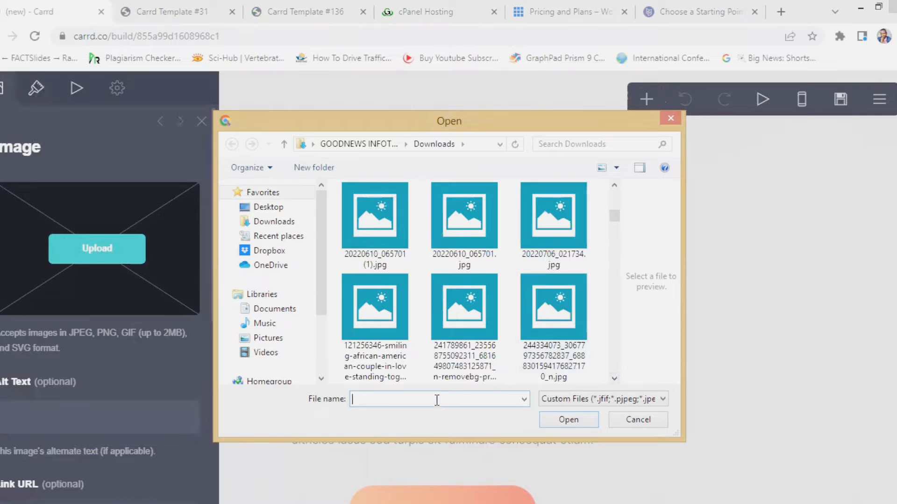
pyautogui.write('i')
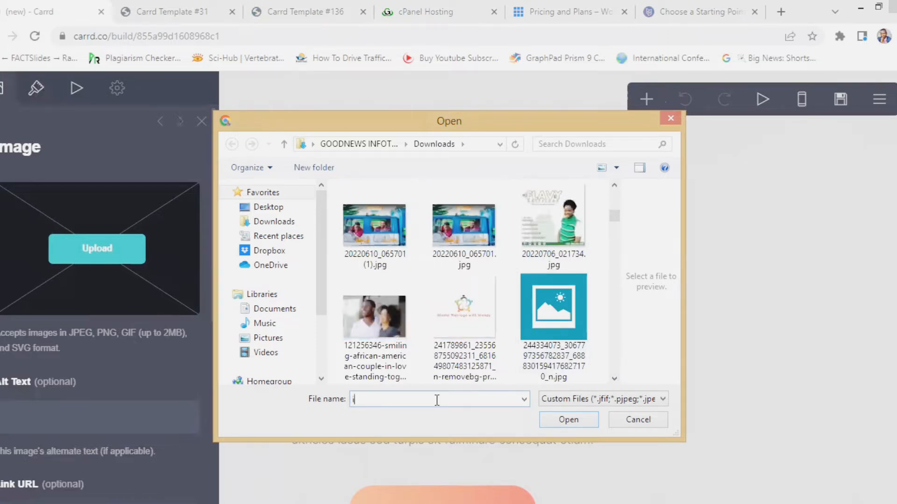
pyautogui.write('s')
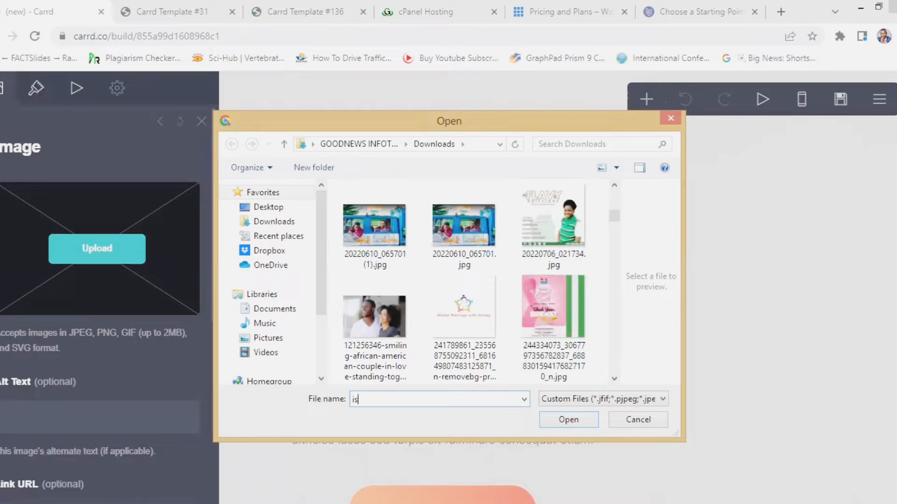
pyautogui.click(399, 203)
pyautogui.click(562, 420)
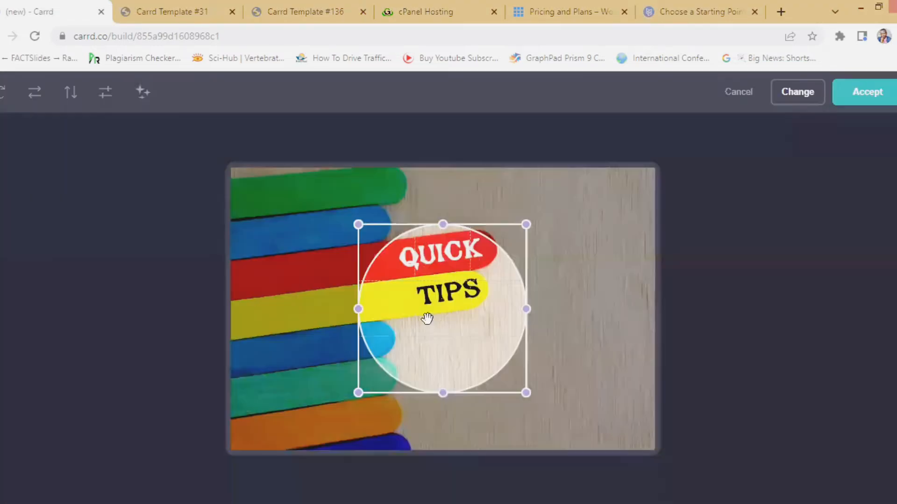
# - Centre the circular crop on the QUICK TIPS lettering and accept it as the avatar
pyautogui.moveTo(426, 316); pyautogui.dragTo(419, 286)
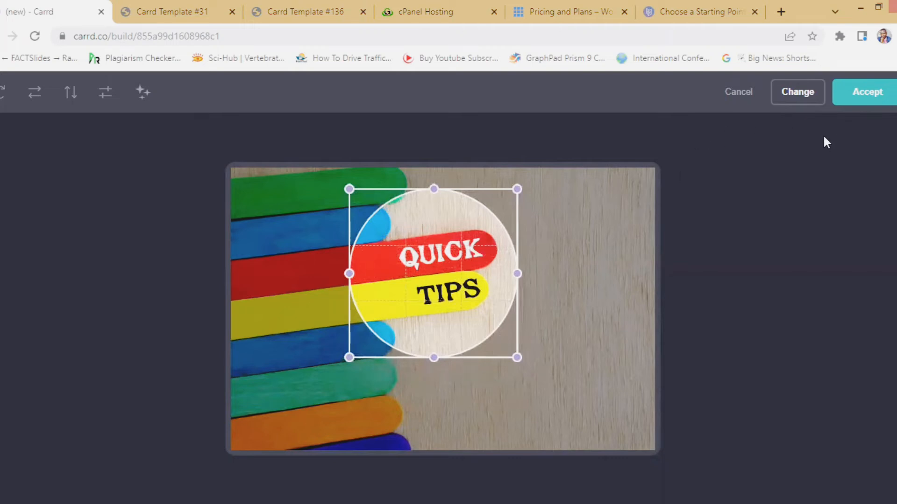
pyautogui.click(868, 94)
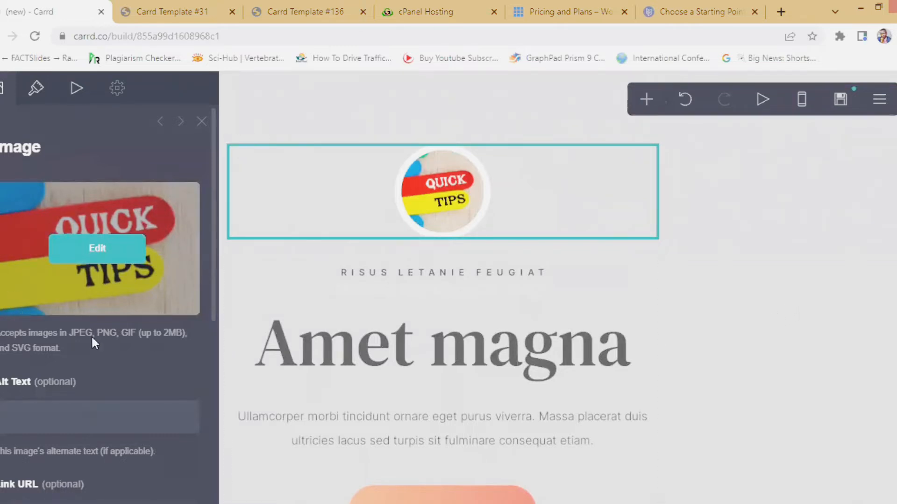
# - Give the avatar image the alt text 'quick tips', then select the RISUS LETANIE FEUGIAT tagline
pyautogui.scroll(-4, 28, 409)
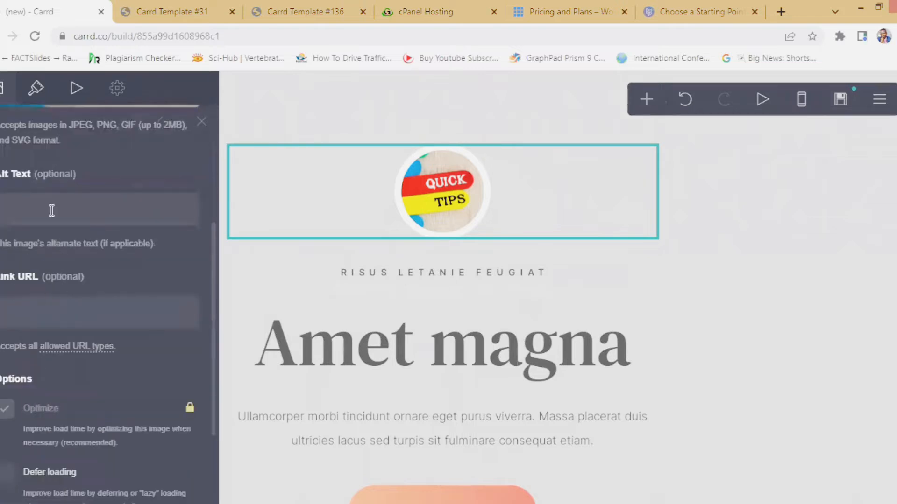
pyautogui.scroll(3, 51, 211)
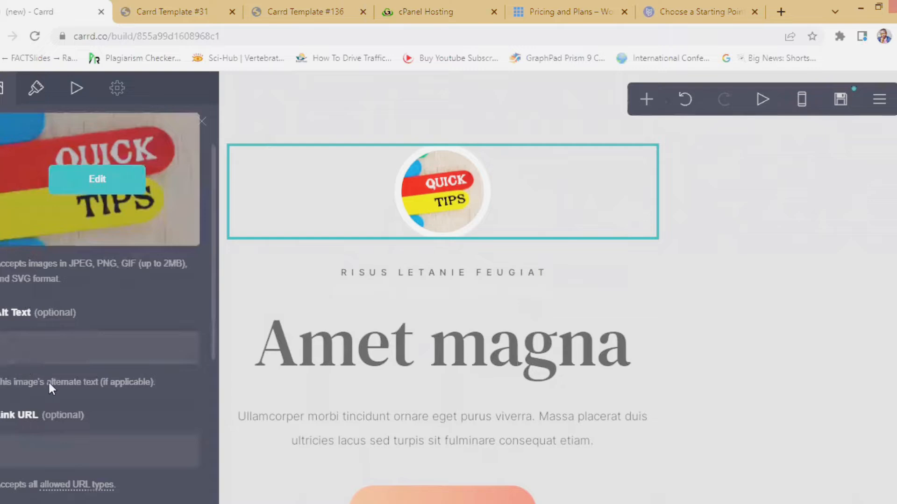
pyautogui.scroll(-1, 43, 399)
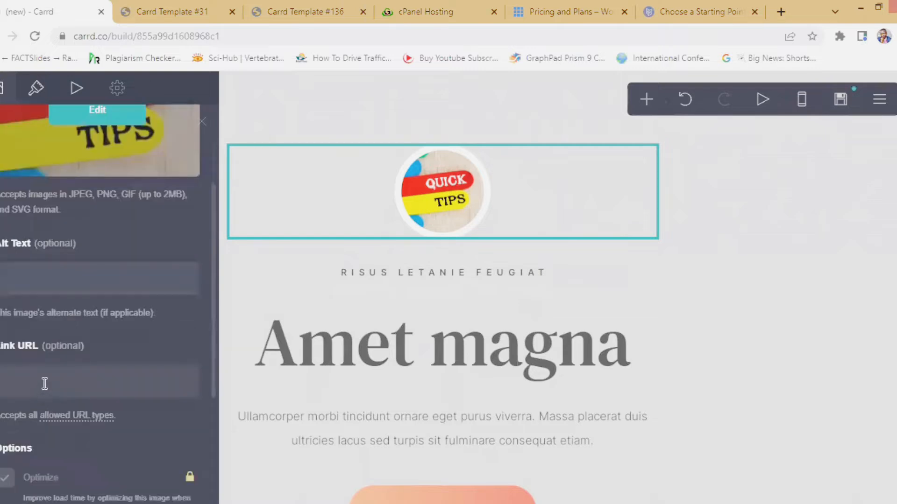
pyautogui.click(28, 384)
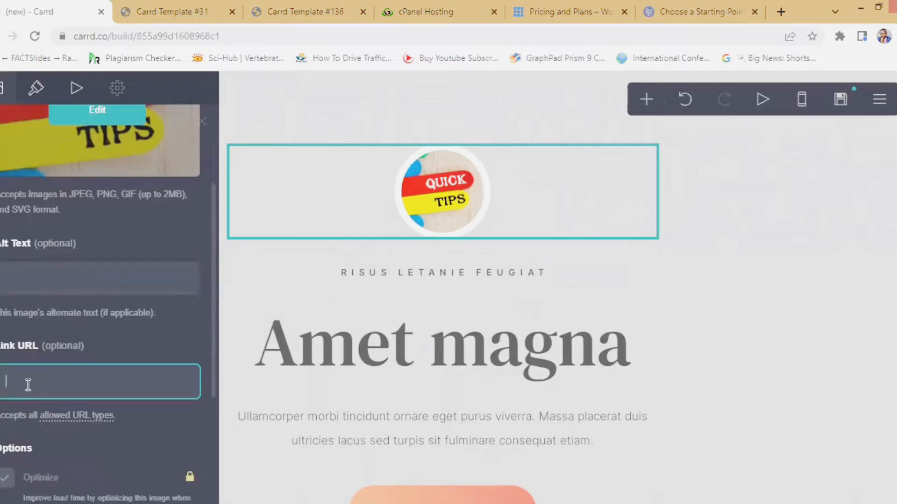
pyautogui.click(24, 282)
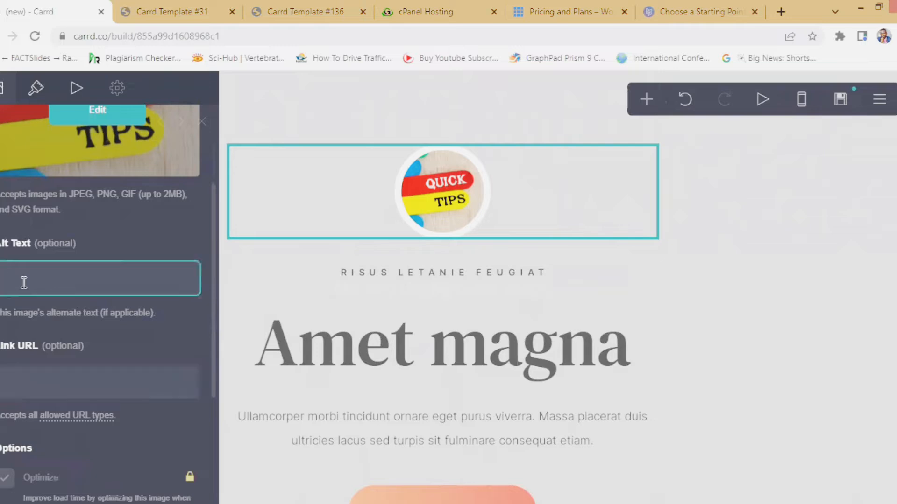
pyautogui.write('quick tips')
pyautogui.scroll(-4, 18, 303)
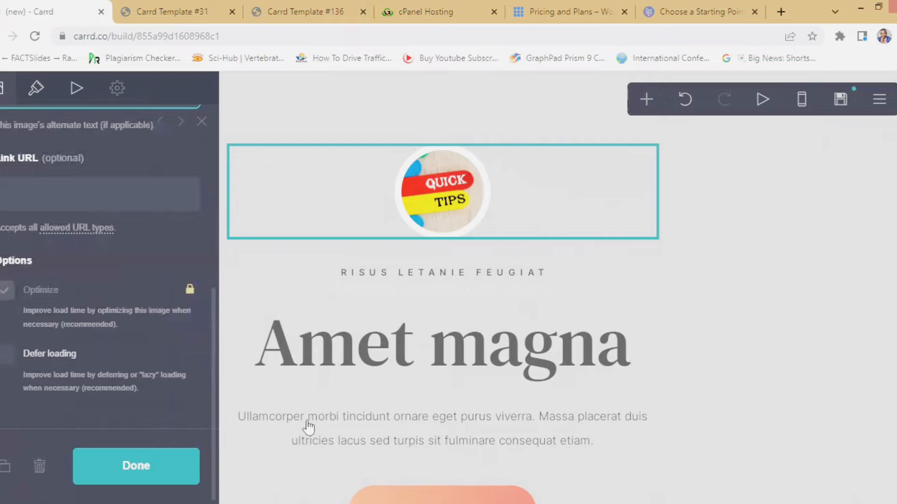
pyautogui.click(117, 469)
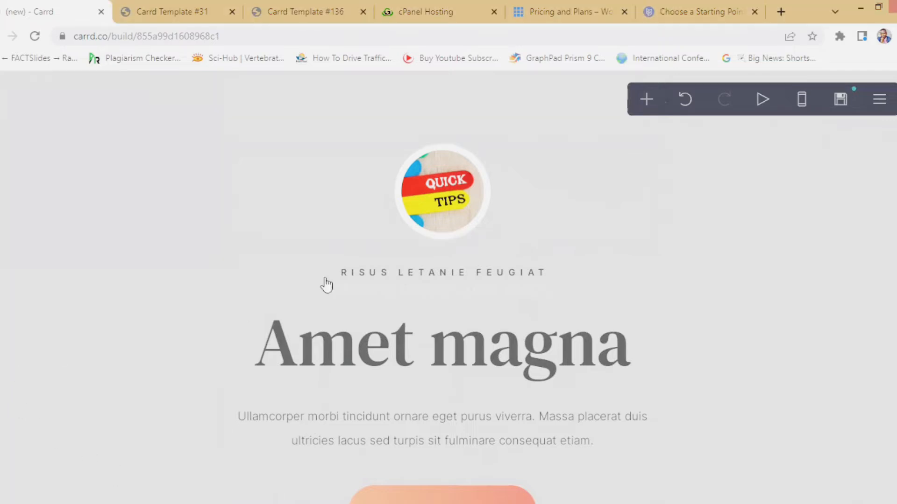
pyautogui.click(412, 277)
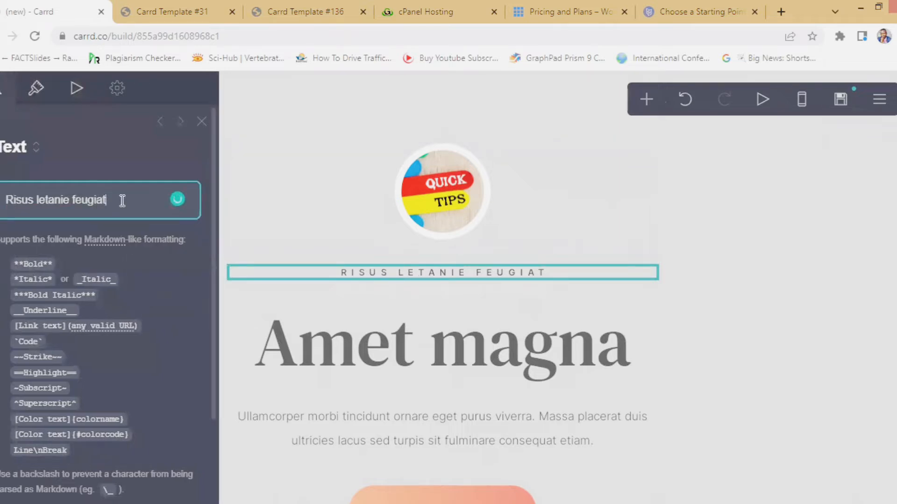
# - Replace the tagline text with 'WEB DESIGN WITH CODE' and close the text editor
pyautogui.hotkey('ctrl', 'a')
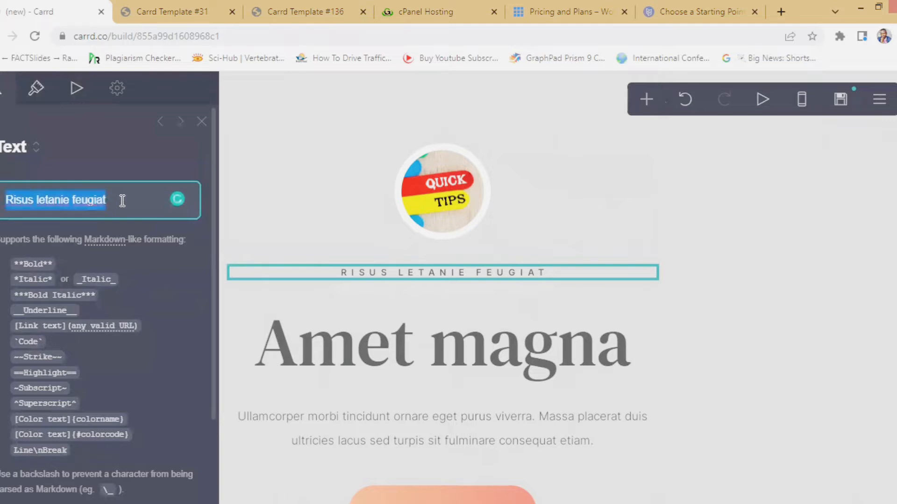
pyautogui.write('WE')
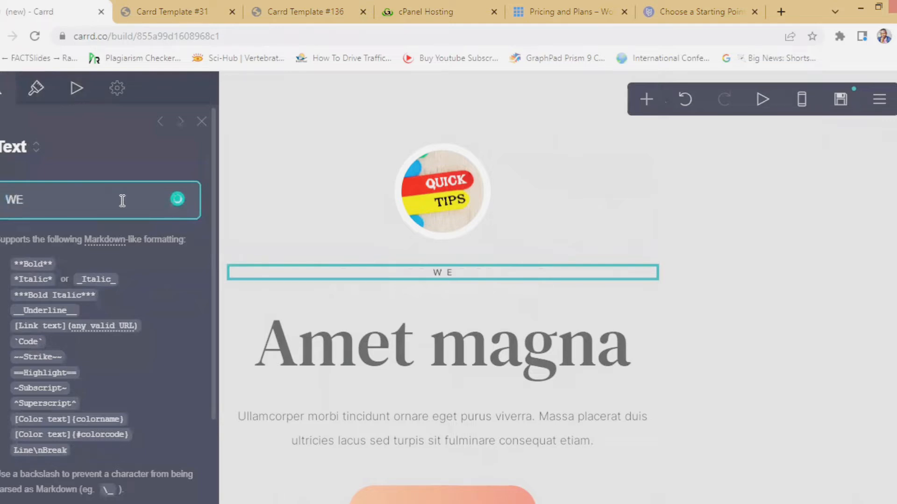
pyautogui.write('B')
pyautogui.write('DESI')
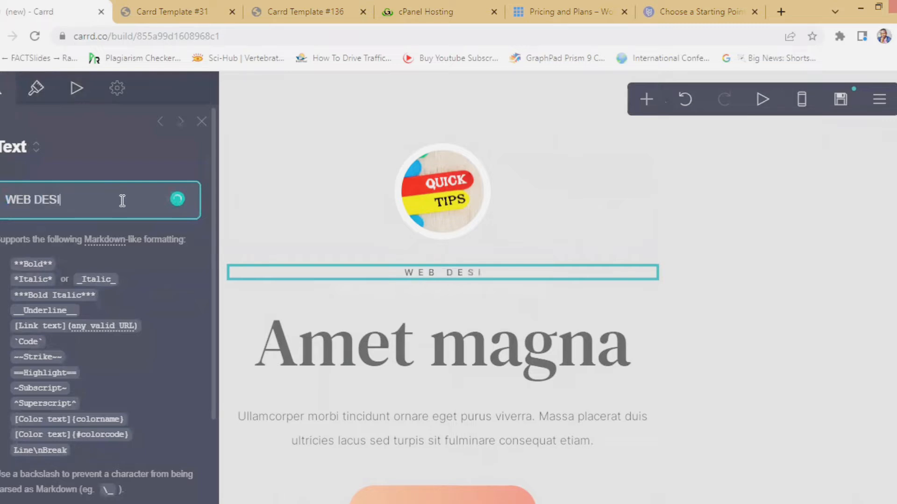
pyautogui.write('GN WITH ')
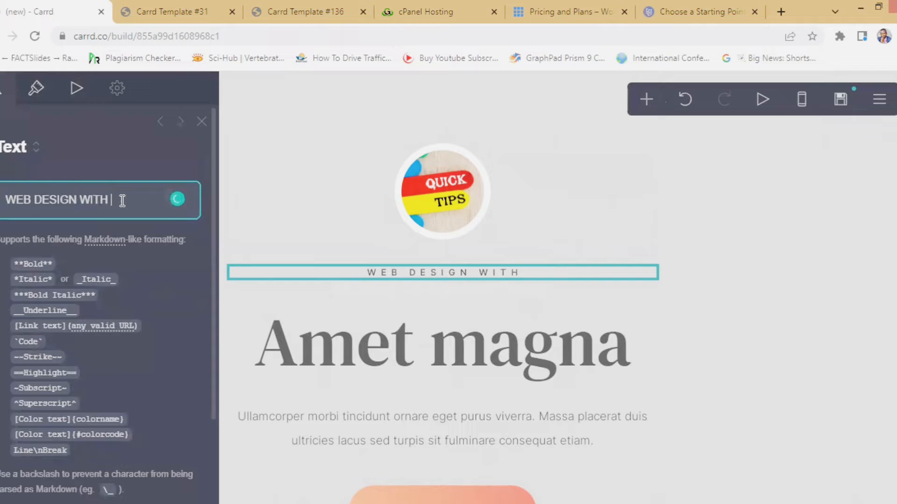
pyautogui.write('CODE')
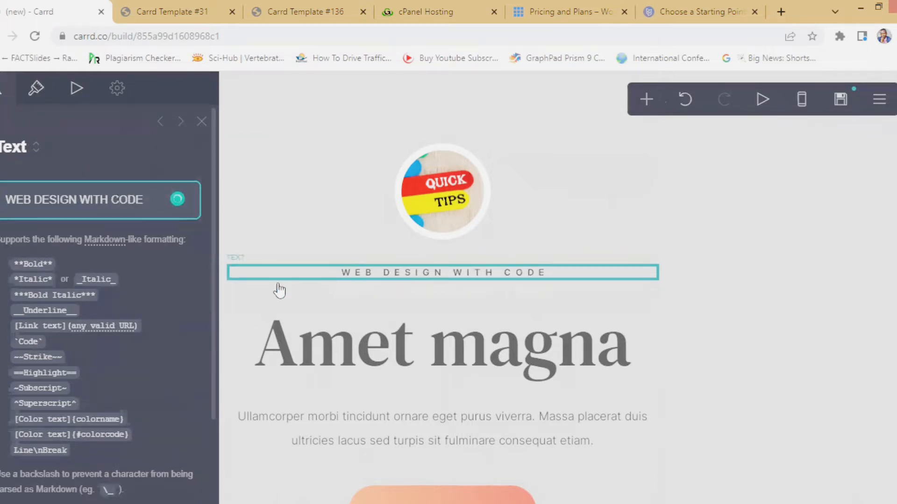
pyautogui.scroll(-2, 112, 314)
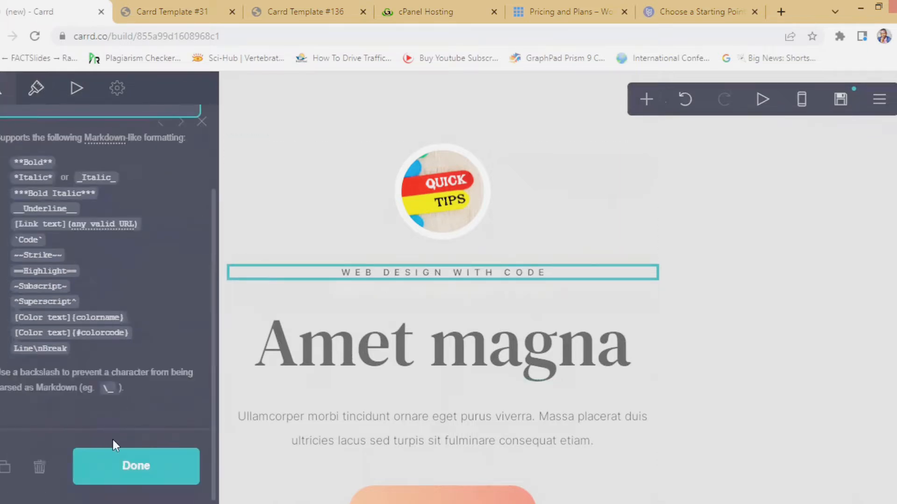
pyautogui.click(31, 163)
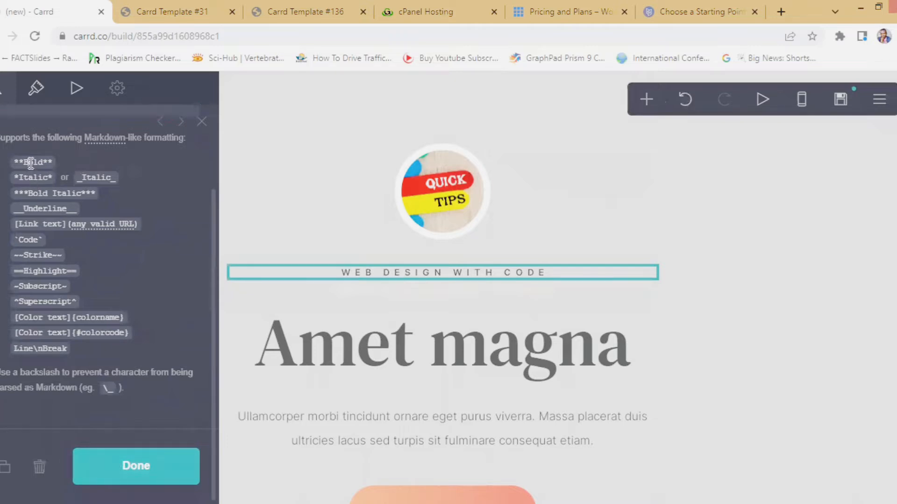
pyautogui.scroll(2, 72, 299)
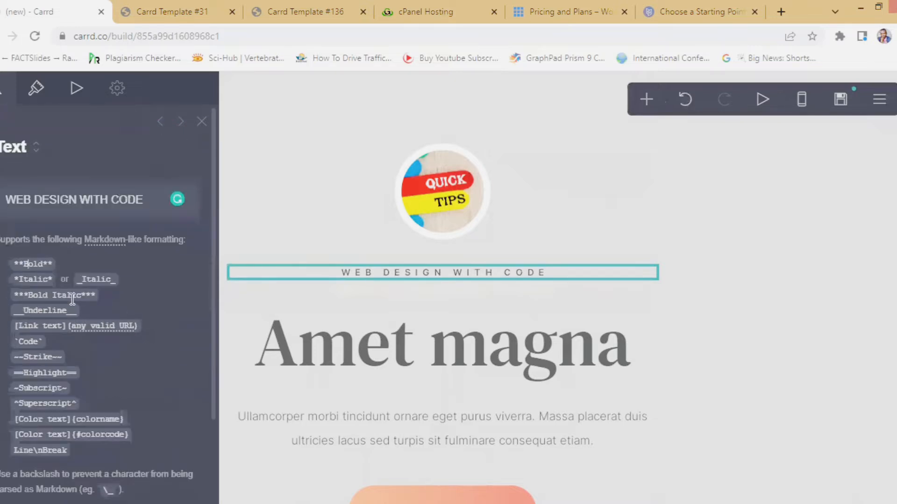
pyautogui.scroll(-2, 65, 301)
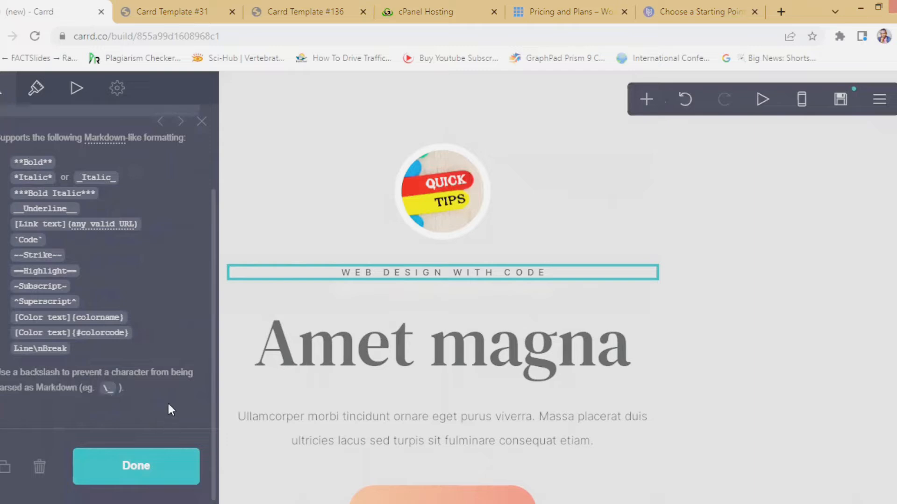
pyautogui.click(116, 474)
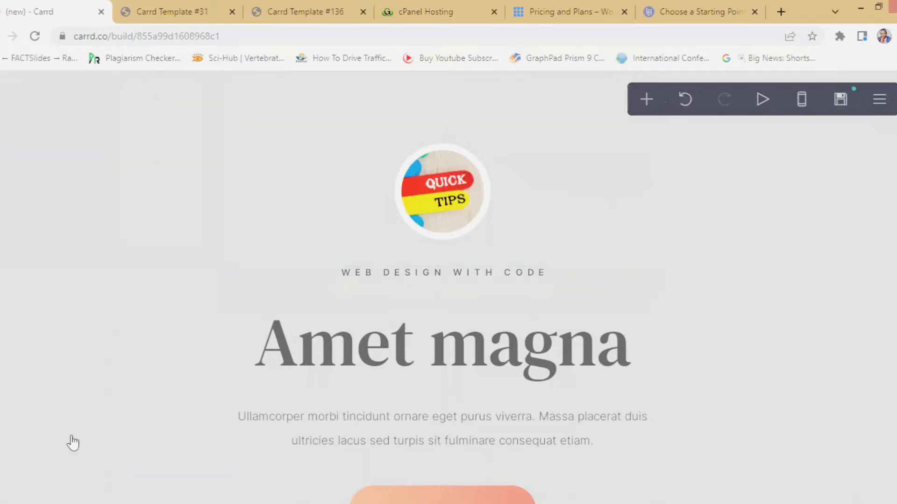
# - Replace the Amet magna heading text with 'FREE WEB HOSTING'
pyautogui.click(330, 360)
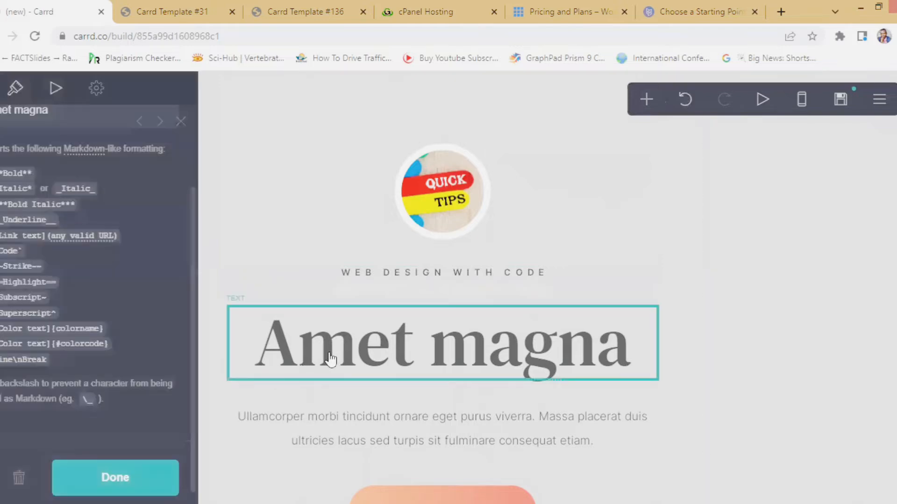
pyautogui.scroll(2, 138, 216)
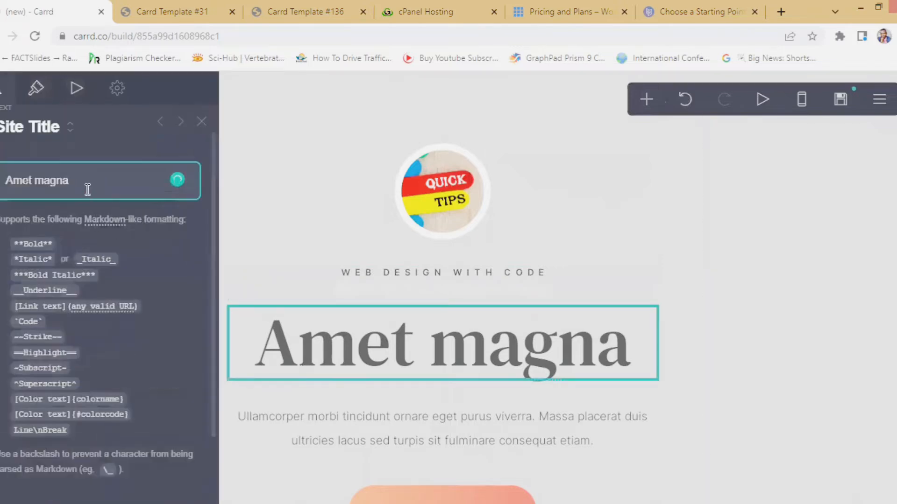
pyautogui.click(81, 186)
pyautogui.moveTo(76, 184); pyautogui.dragTo(8, 177)
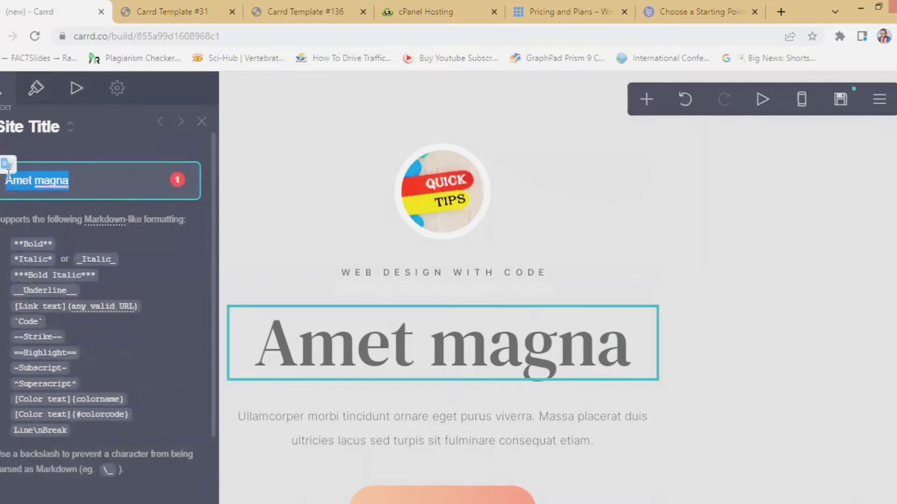
pyautogui.write('FREE')
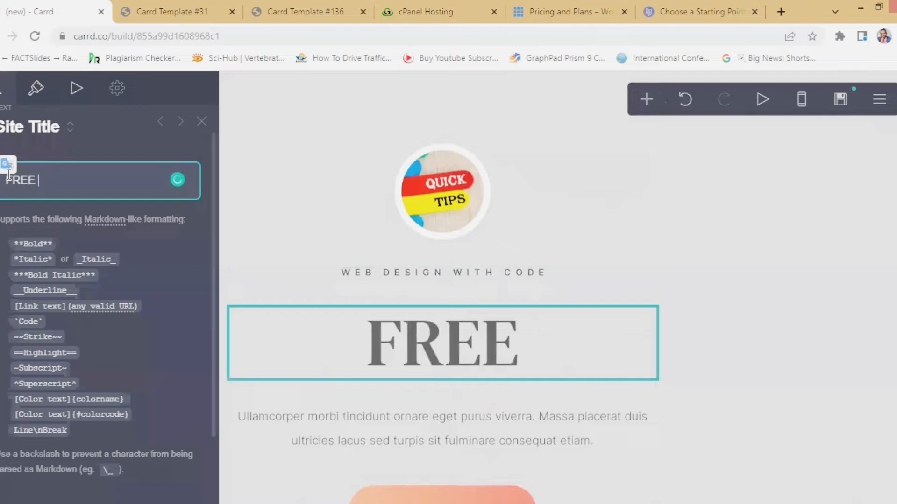
pyautogui.write(' WEBS')
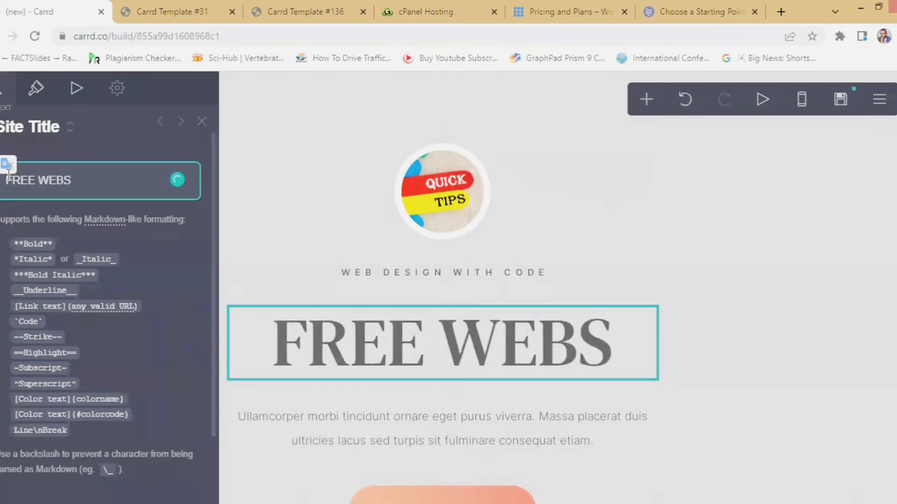
pyautogui.press('BackSpace')
pyautogui.write('HOSTIN')
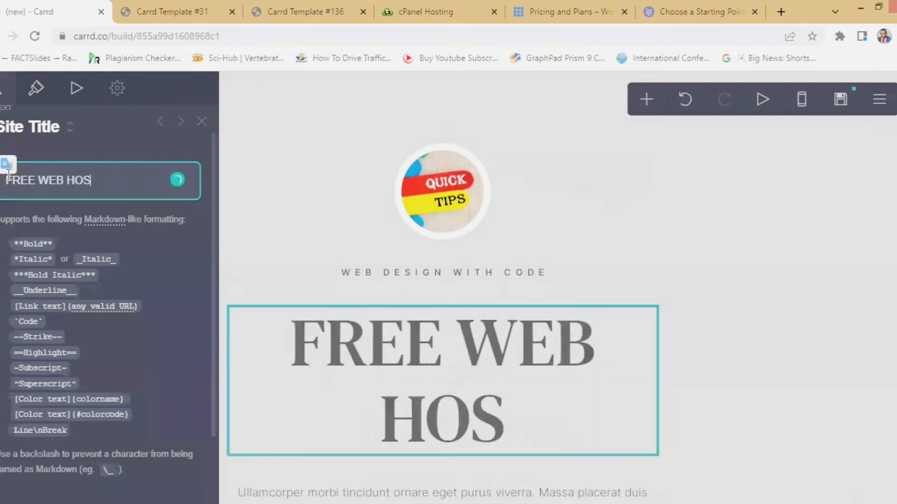
pyautogui.write('G')
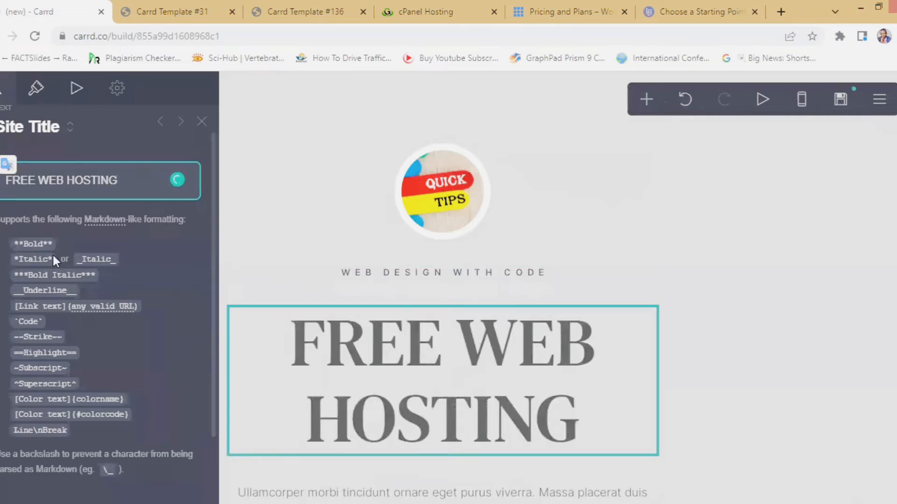
pyautogui.scroll(-2, 54, 325)
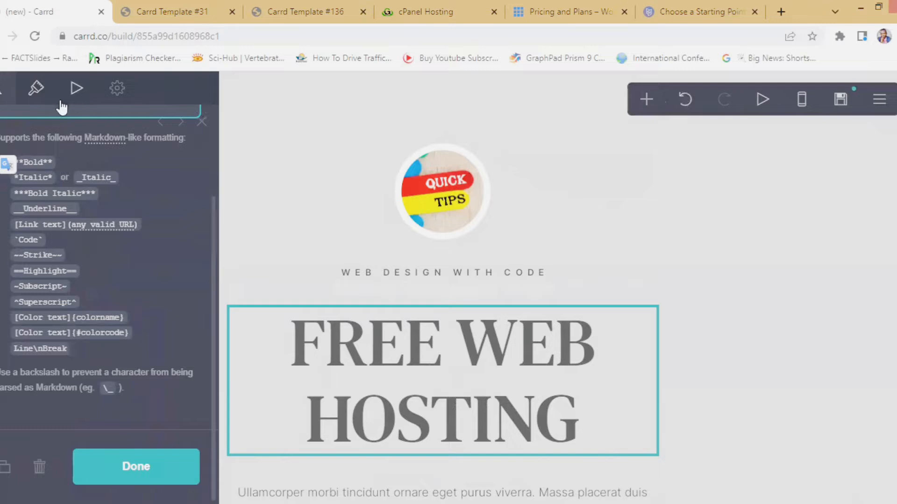
pyautogui.click(77, 91)
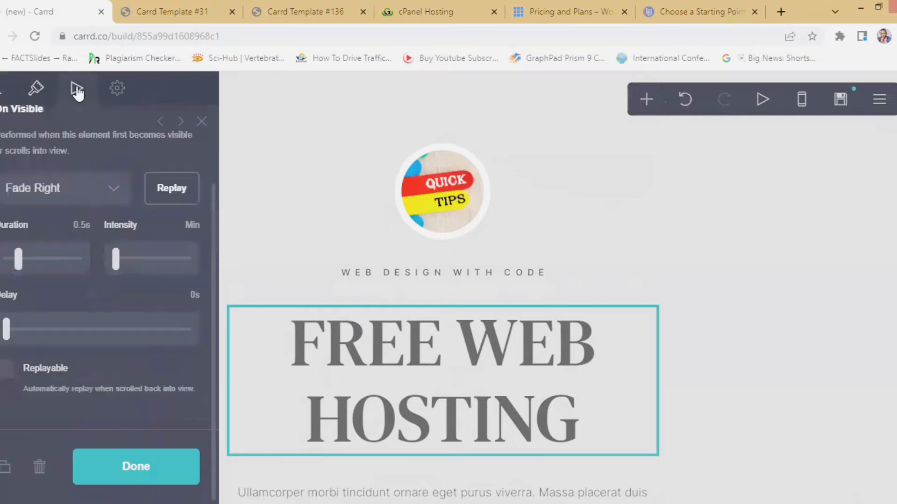
# - Shrink the FREE WEB HOSTING heading to size 2.625 so it fits on one line
pyautogui.click(33, 88)
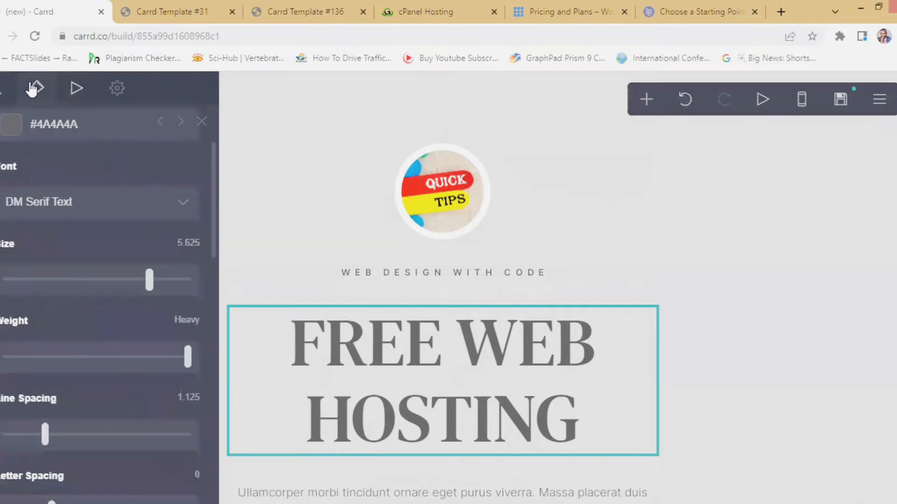
pyautogui.click(148, 281)
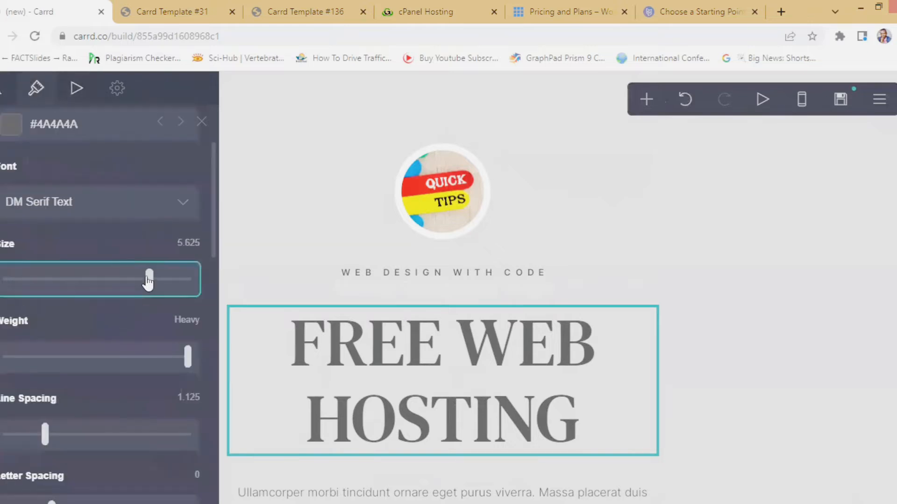
pyautogui.moveTo(148, 281); pyautogui.dragTo(66, 278)
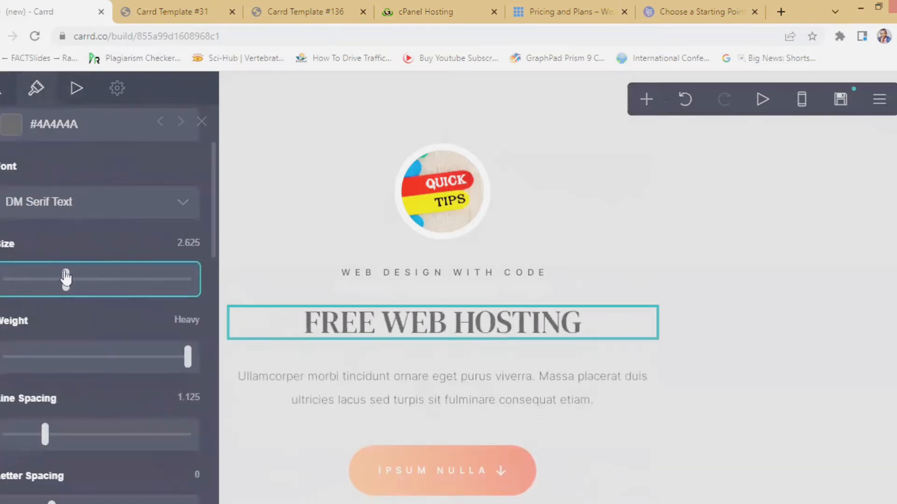
# - Colour the heading text olive yellow (#9EA10A)
pyautogui.click(181, 122)
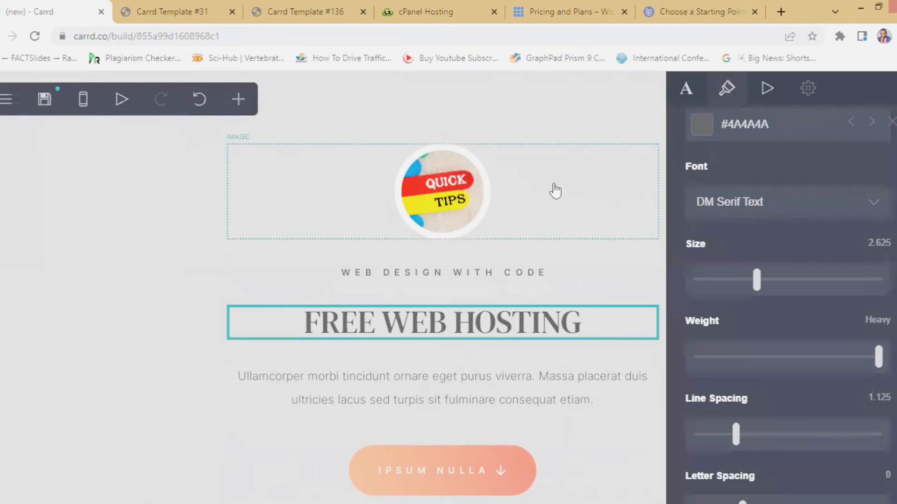
pyautogui.click(701, 125)
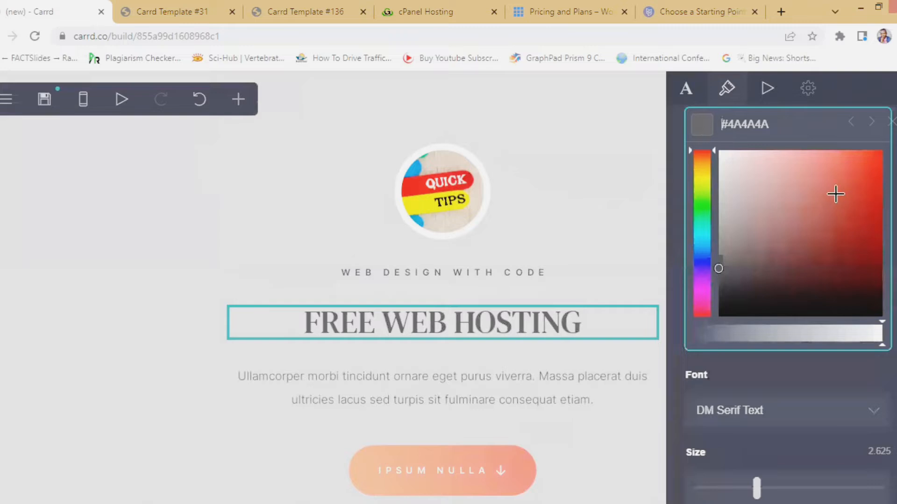
pyautogui.click(702, 179)
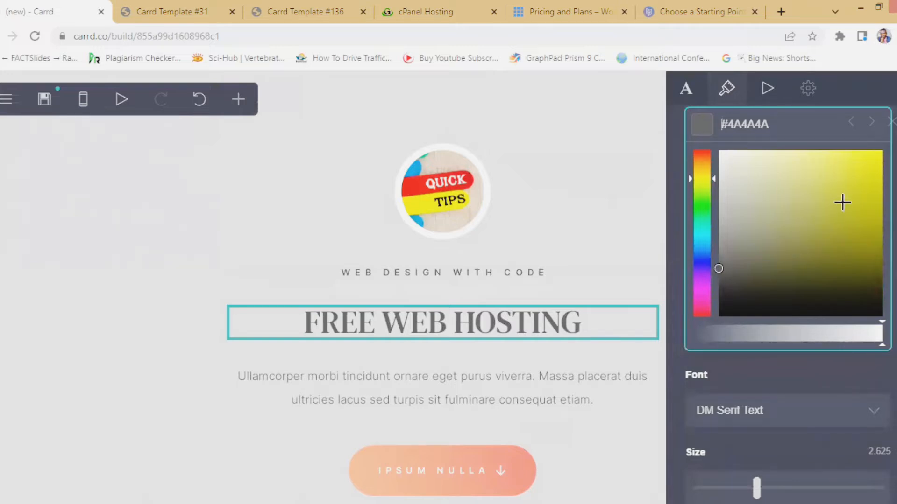
pyautogui.click(815, 221)
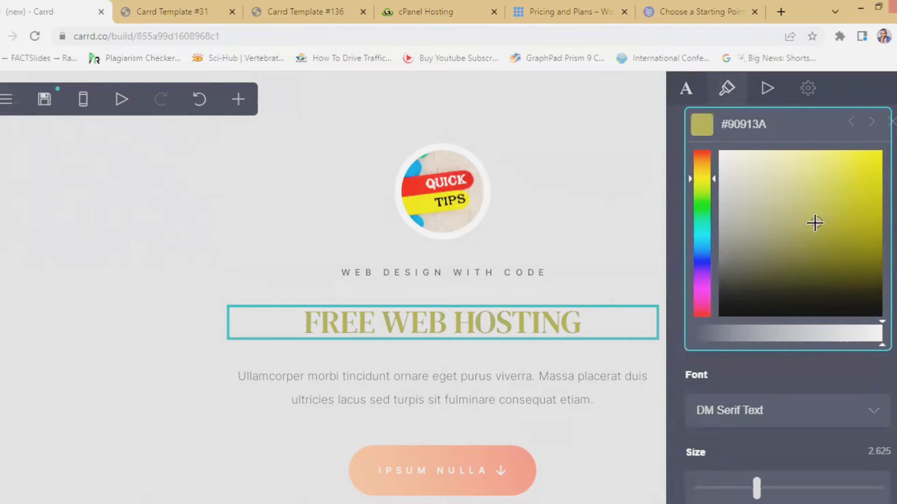
pyautogui.moveTo(821, 221)
pyautogui.mouseDown()
pyautogui.moveTo(861, 164)
pyautogui.moveTo(875, 177)
pyautogui.moveTo(869, 244)
pyautogui.moveTo(872, 212)
pyautogui.mouseUp()
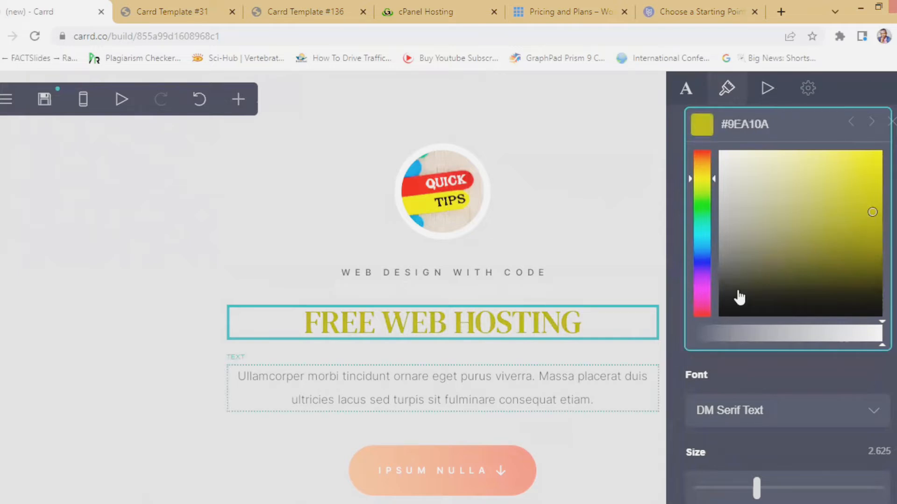
pyautogui.click(763, 408)
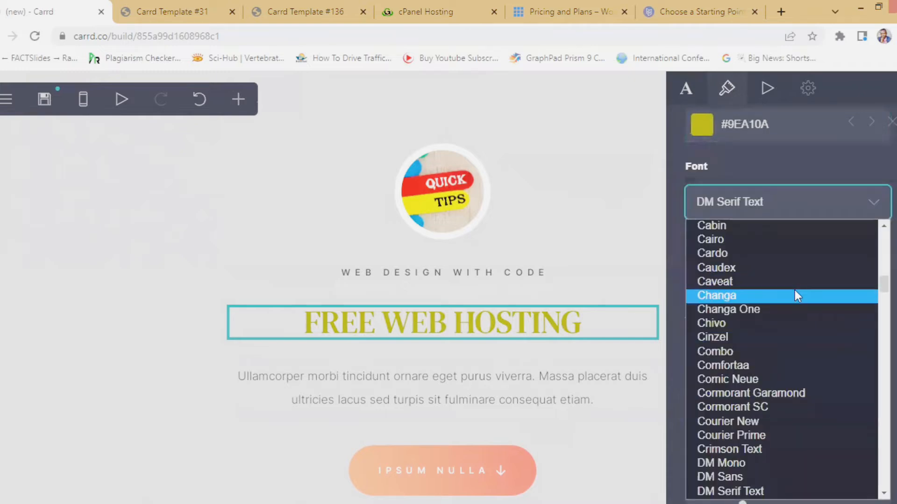
# - Change the heading font to Bentham after briefly trying Caveat
pyautogui.click(789, 282)
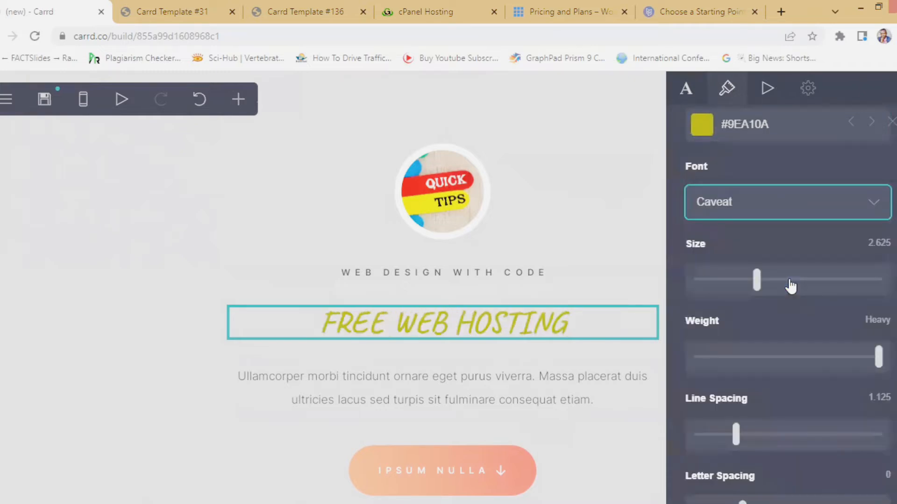
pyautogui.click(789, 205)
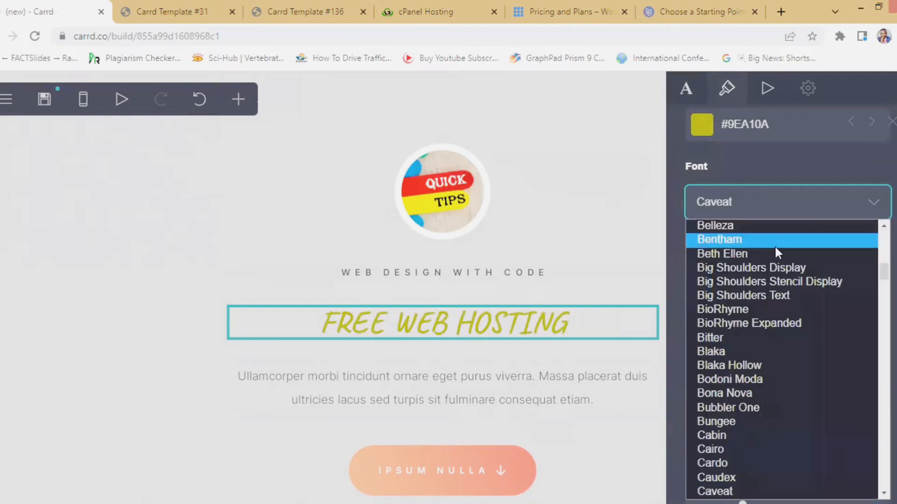
pyautogui.click(775, 243)
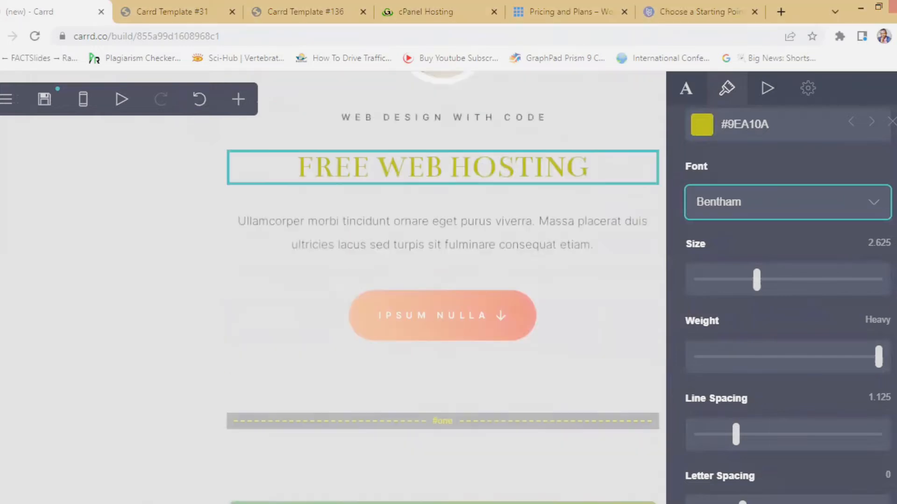
pyautogui.scroll(-3, 780, 236)
pyautogui.scroll(-8, 771, 261)
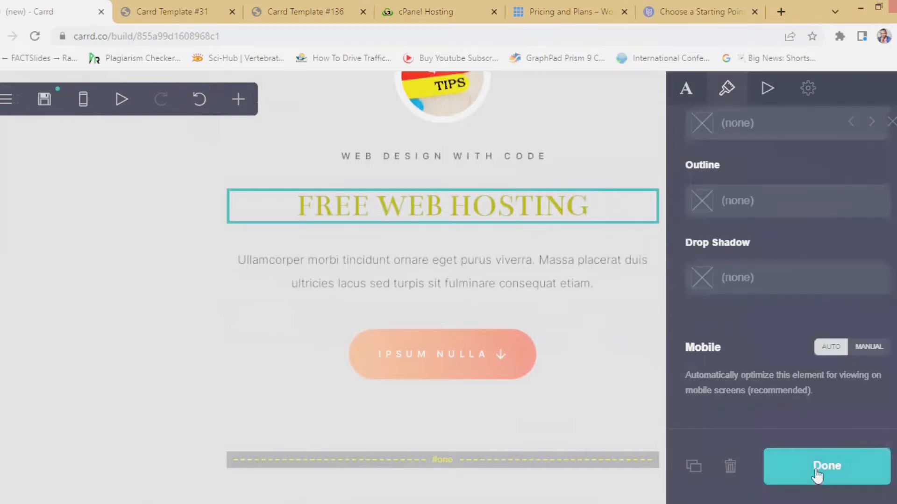
# - Adjust the heading's outline and text colours in the colour pickers
pyautogui.click(762, 197)
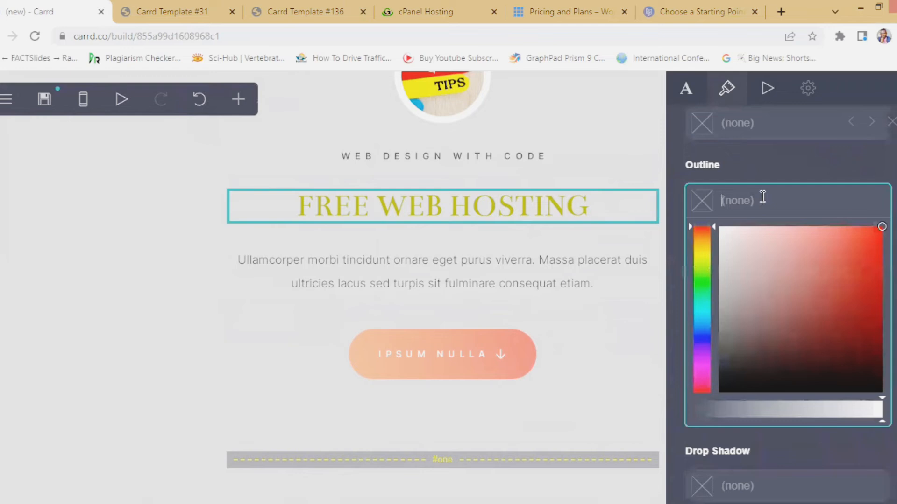
pyautogui.click(819, 247)
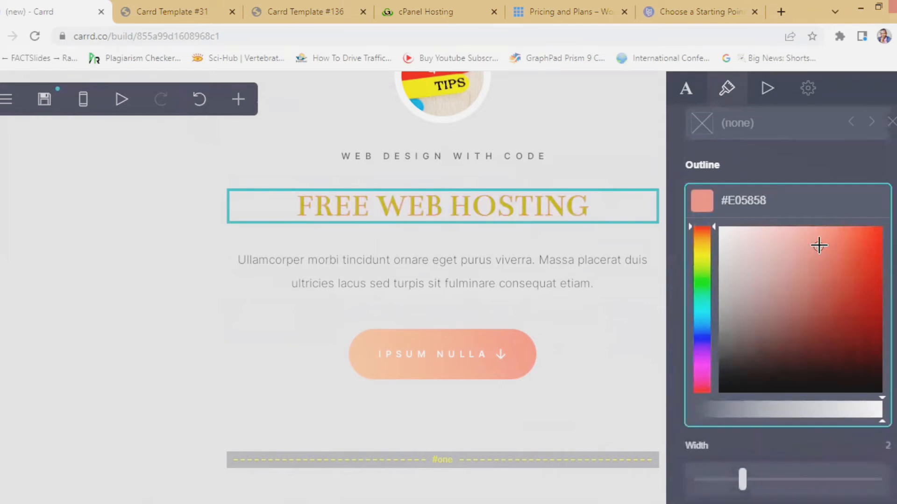
pyautogui.moveTo(819, 245); pyautogui.dragTo(745, 267)
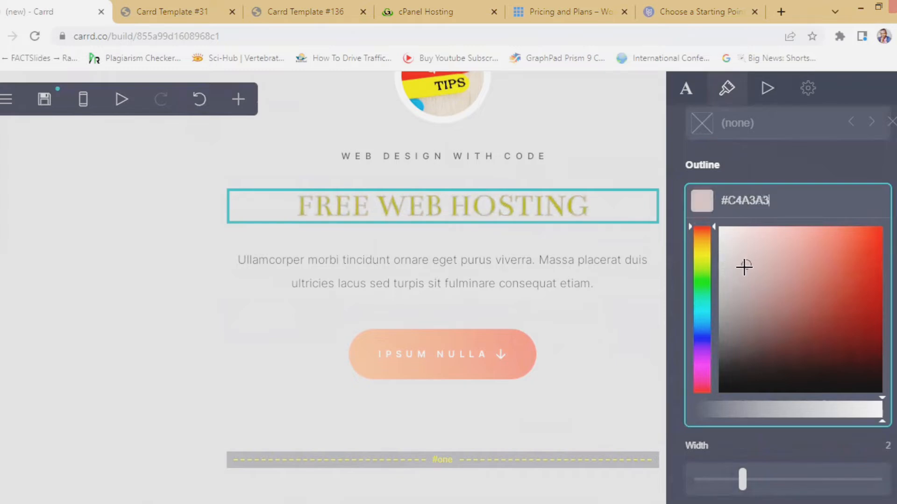
pyautogui.scroll(15, 752, 253)
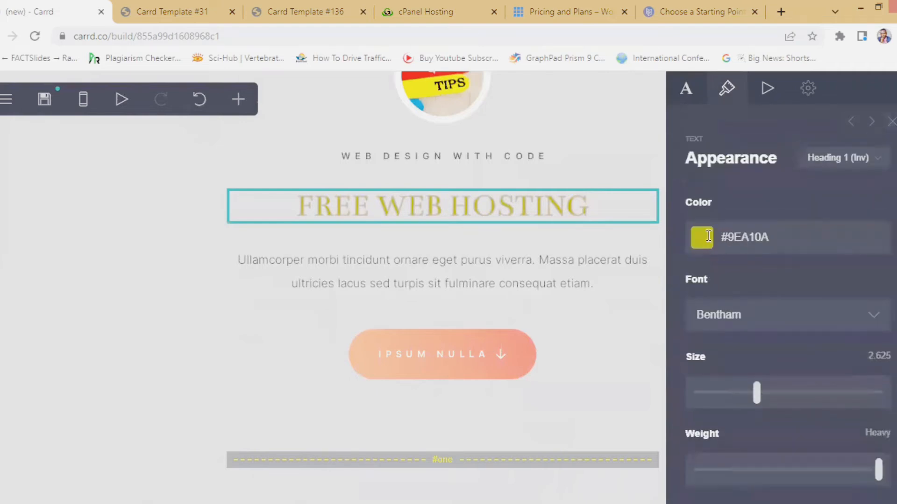
pyautogui.click(715, 249)
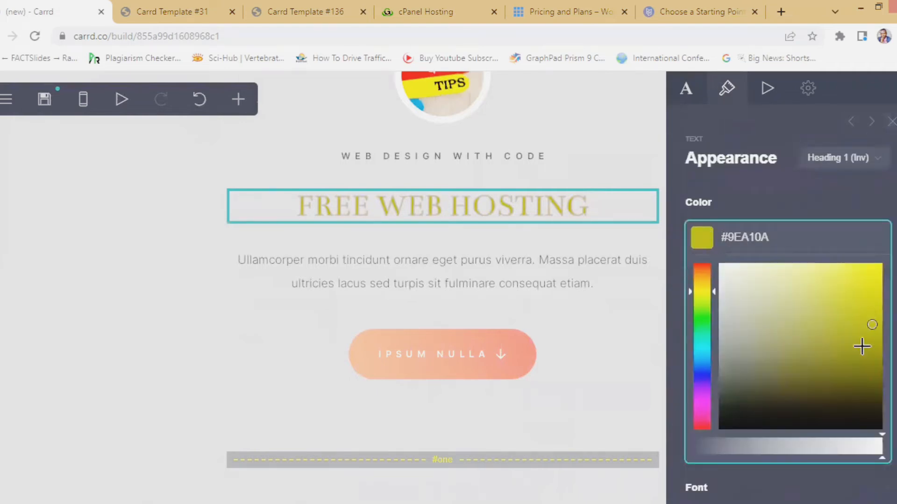
pyautogui.moveTo(800, 417); pyautogui.dragTo(869, 421)
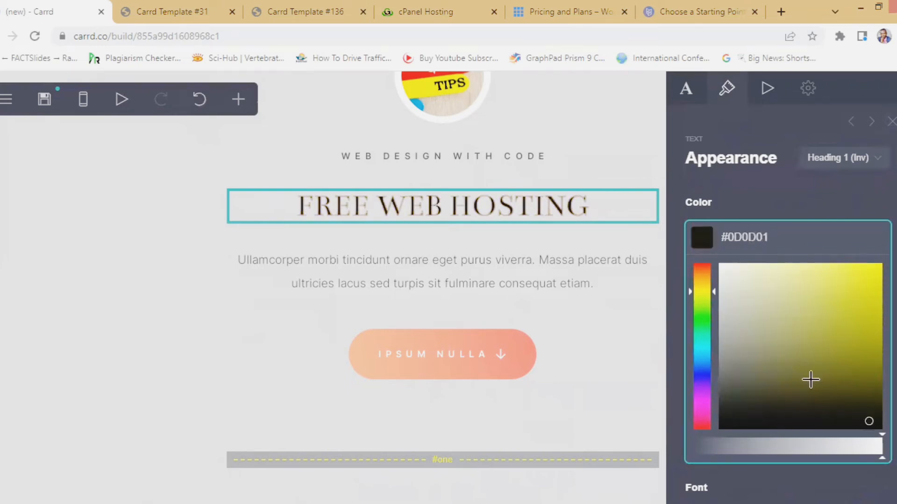
pyautogui.scroll(-10, 739, 346)
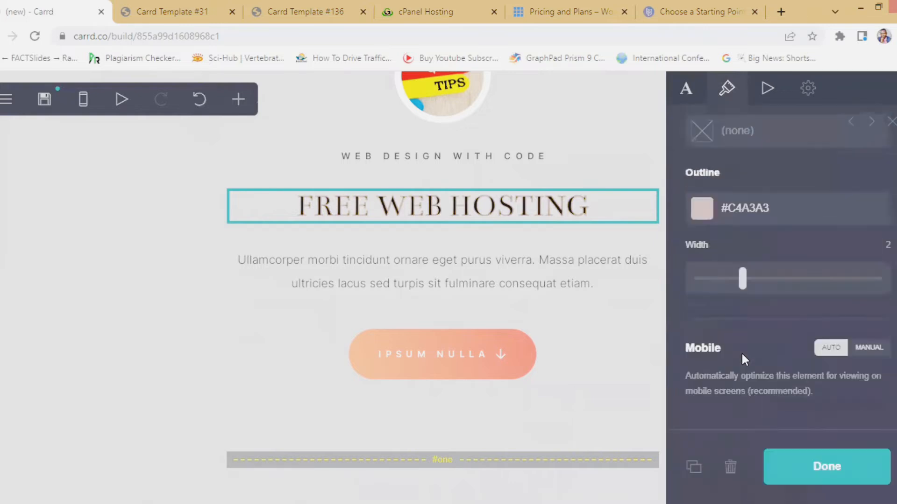
pyautogui.scroll(3, 741, 352)
# - Set the heading outline to near-black #0A0303 and finish editing the heading
pyautogui.click(746, 348)
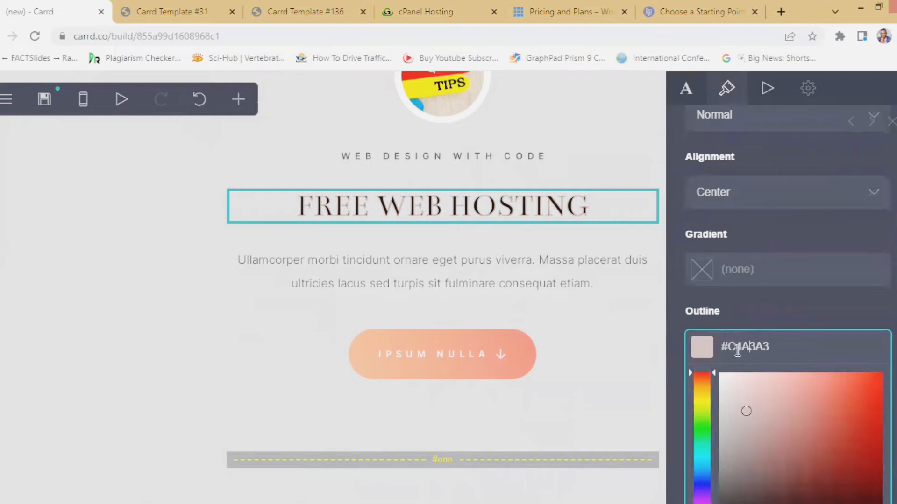
pyautogui.scroll(-4, 744, 415)
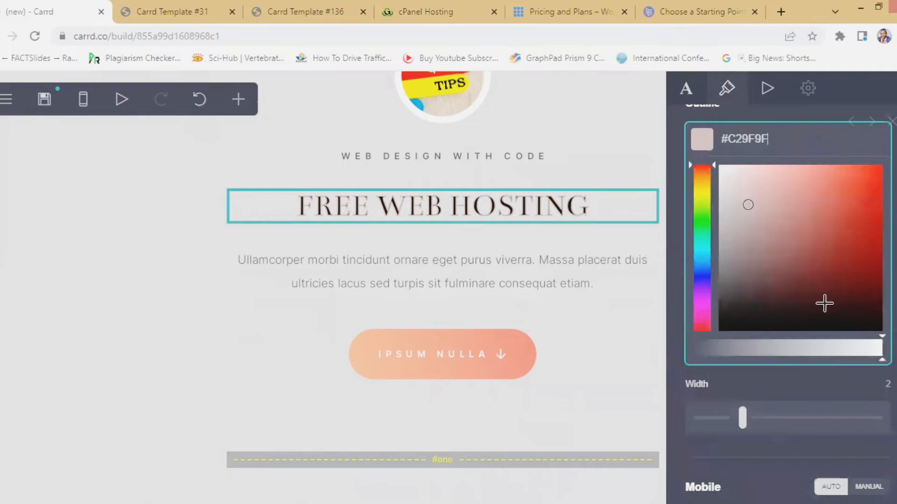
pyautogui.moveTo(822, 303); pyautogui.dragTo(833, 324)
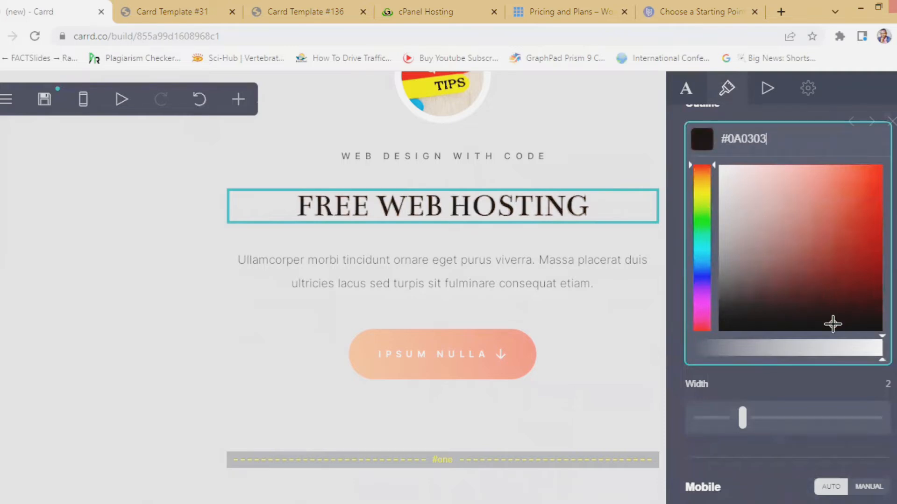
pyautogui.scroll(-3, 785, 368)
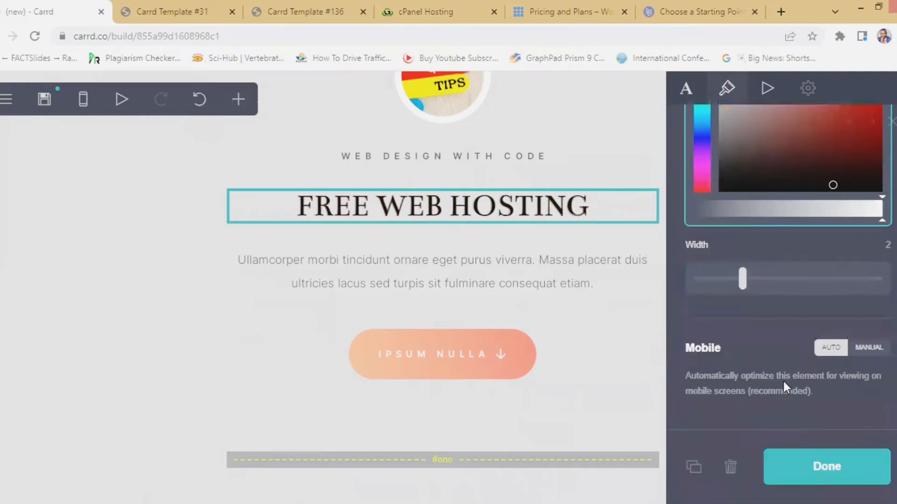
pyautogui.click(820, 468)
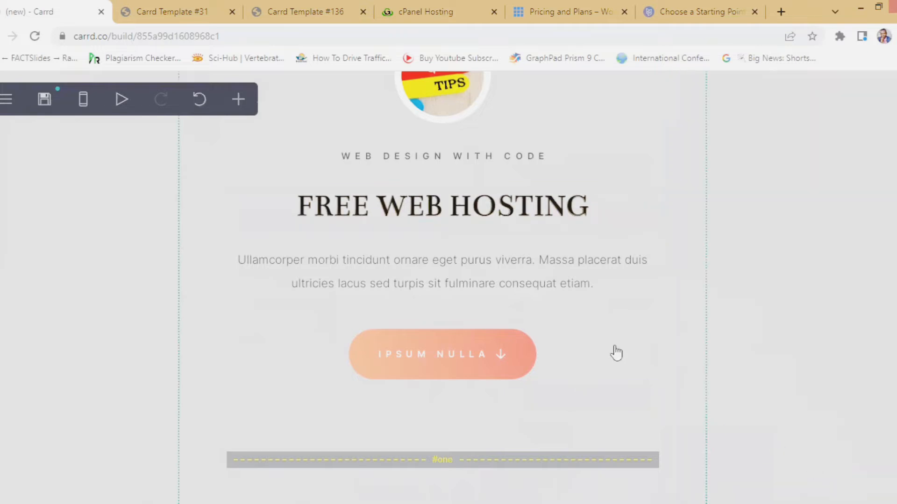
# - Select the Ullamcorper morbi paragraph under the heading and open its text content
pyautogui.click(332, 282)
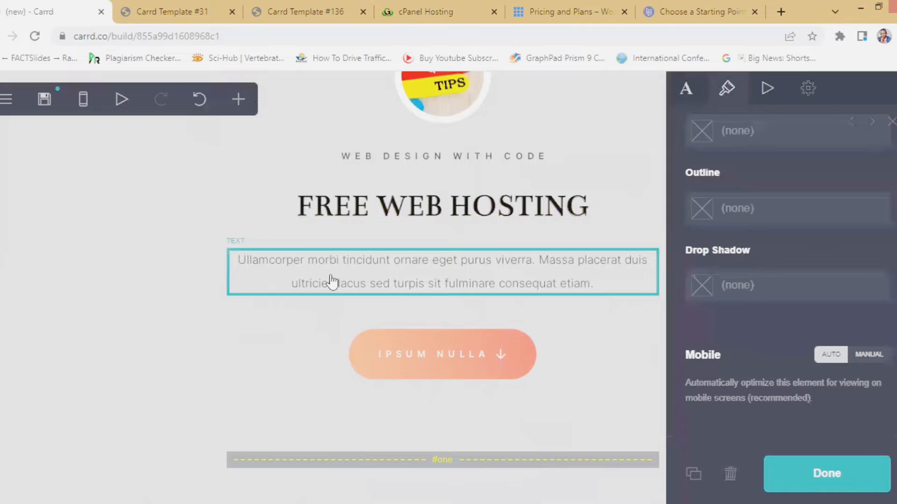
pyautogui.scroll(5, 836, 213)
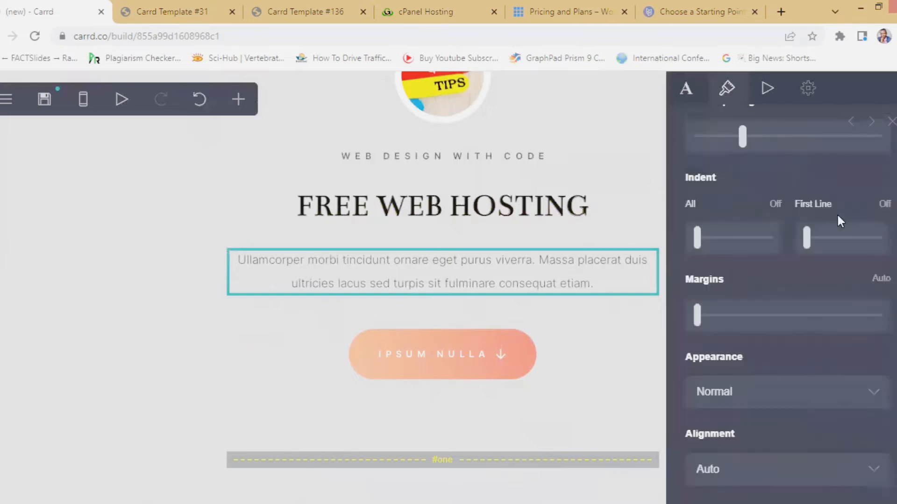
pyautogui.scroll(4, 836, 213)
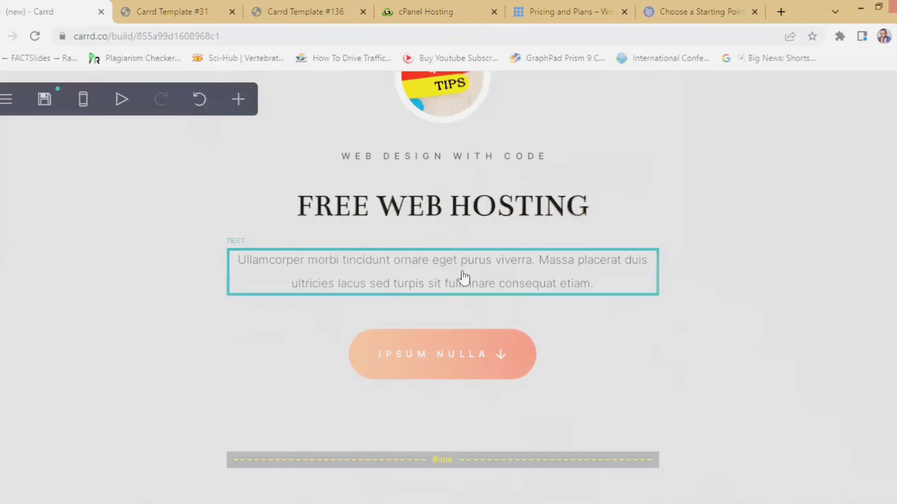
pyautogui.click(434, 283)
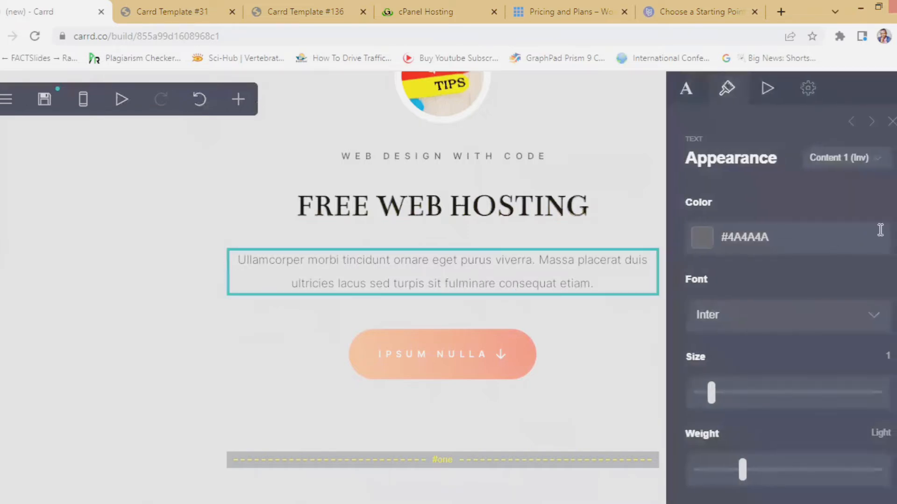
pyautogui.click(687, 90)
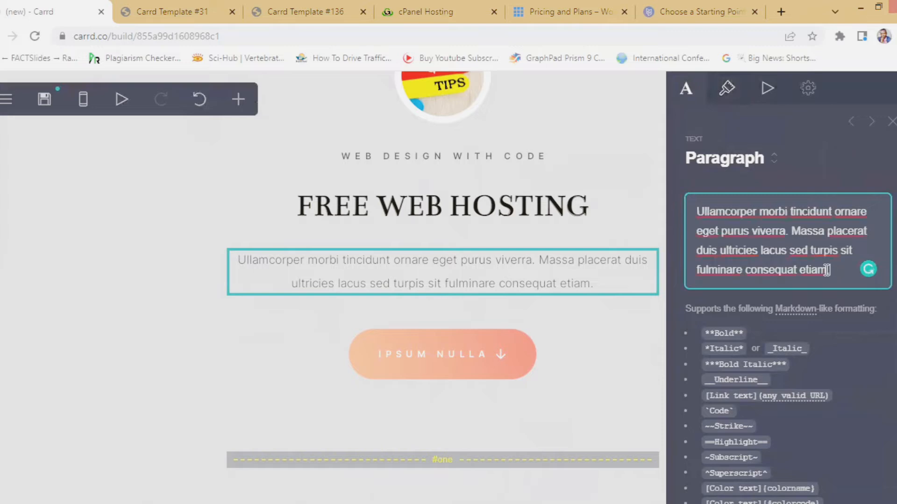
# - Replace the paragraph with 'You can build a landing page for your affiliate products to sell for free. Hosting here is free.'
pyautogui.moveTo(830, 269); pyautogui.dragTo(690, 215)
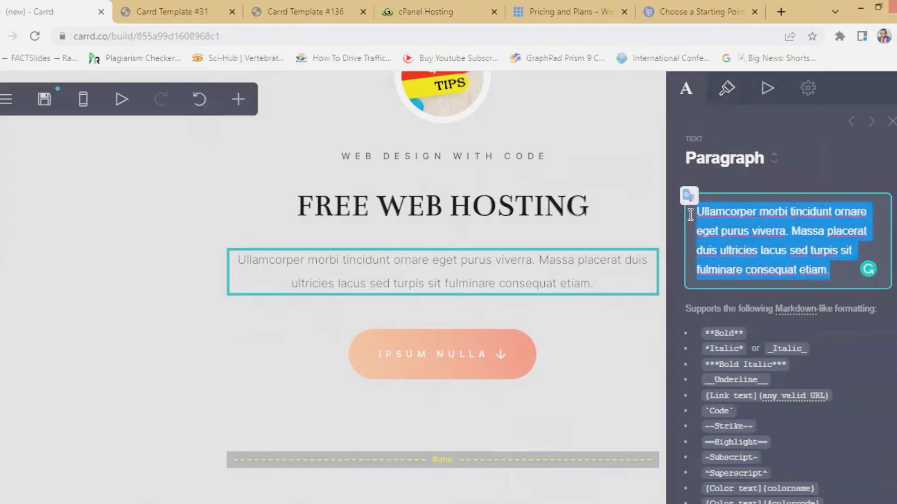
pyautogui.write('y')
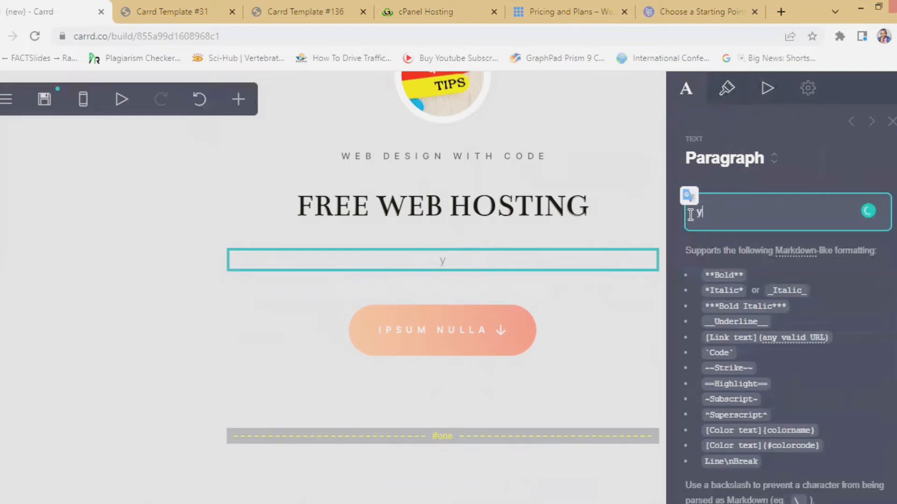
pyautogui.write('You can buil')
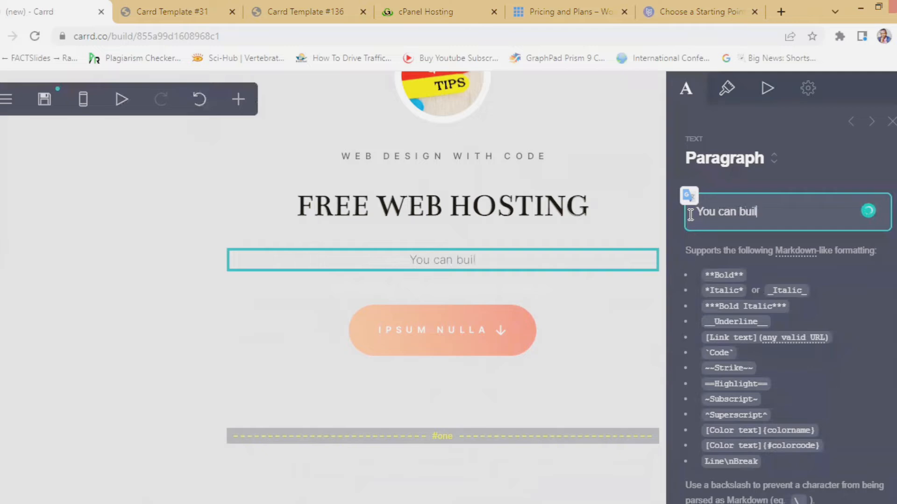
pyautogui.write('d a land')
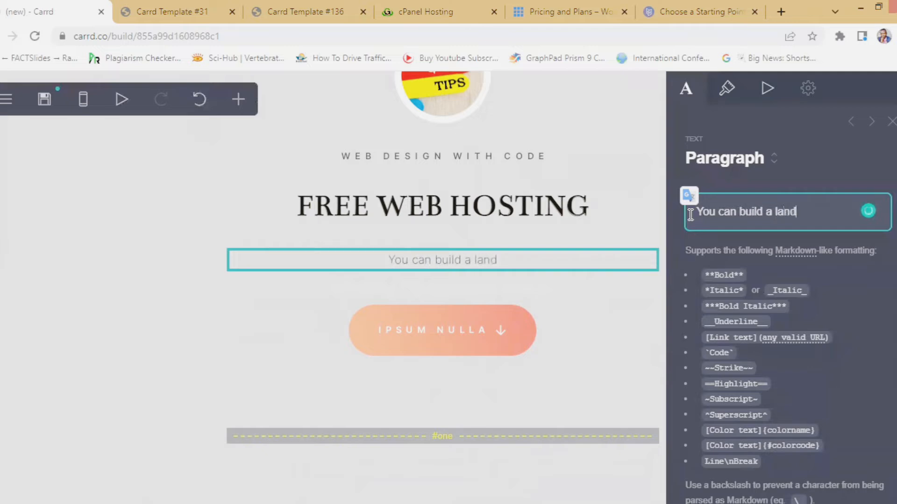
pyautogui.write('ing page ')
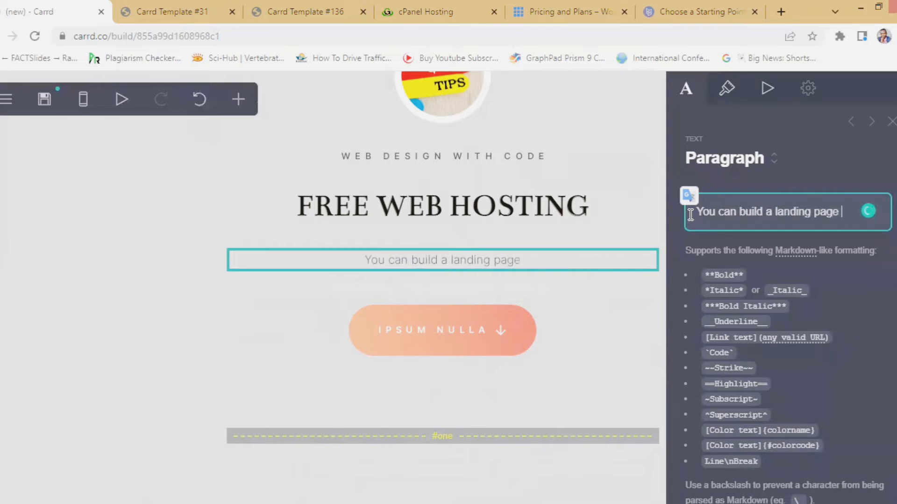
pyautogui.write('for your')
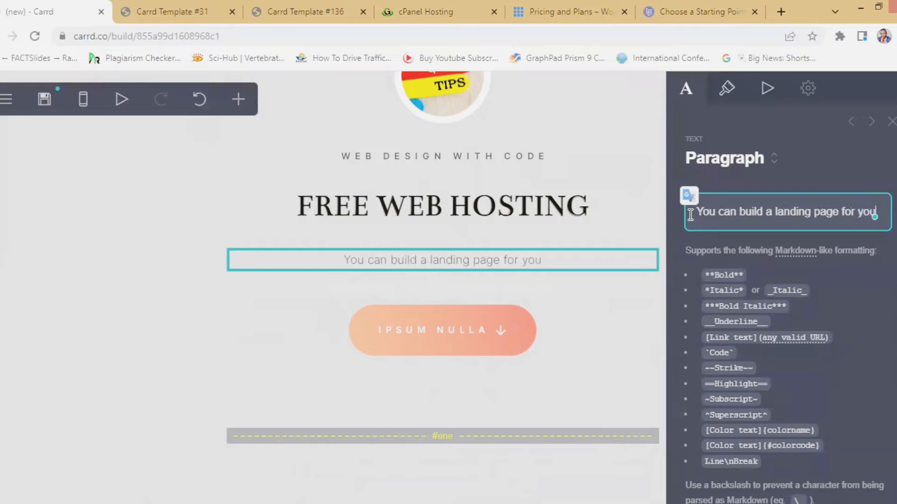
pyautogui.write('product')
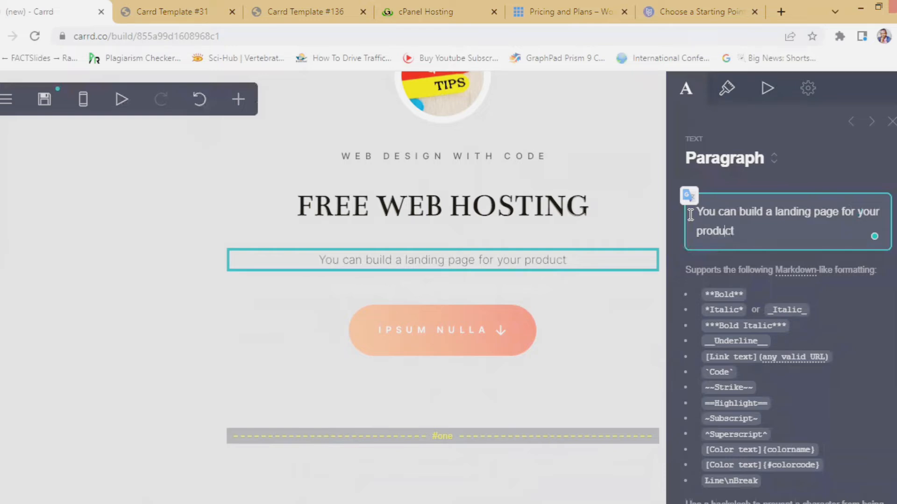
pyautogui.write('affil')
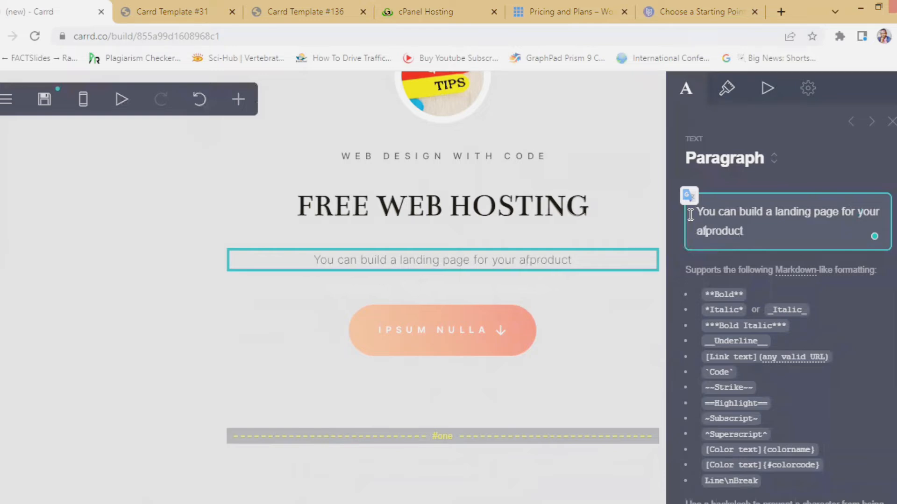
pyautogui.write('iate ')
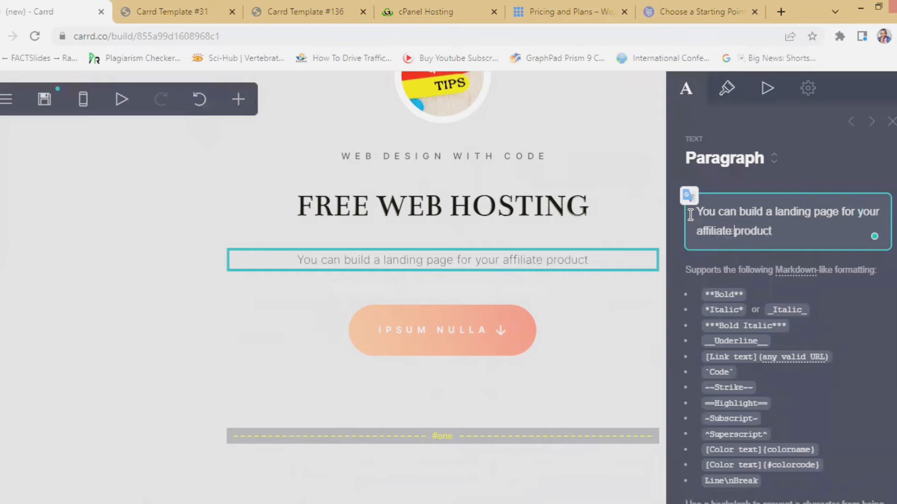
pyautogui.write('s')
pyautogui.press('BackSpace')
pyautogui.press('BackSpace')
pyautogui.write('s to sell for ')
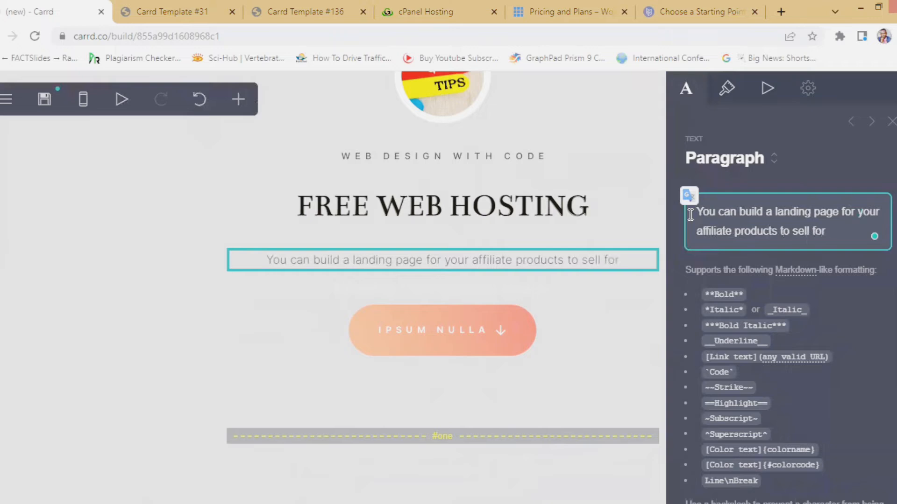
pyautogui.write('fre')
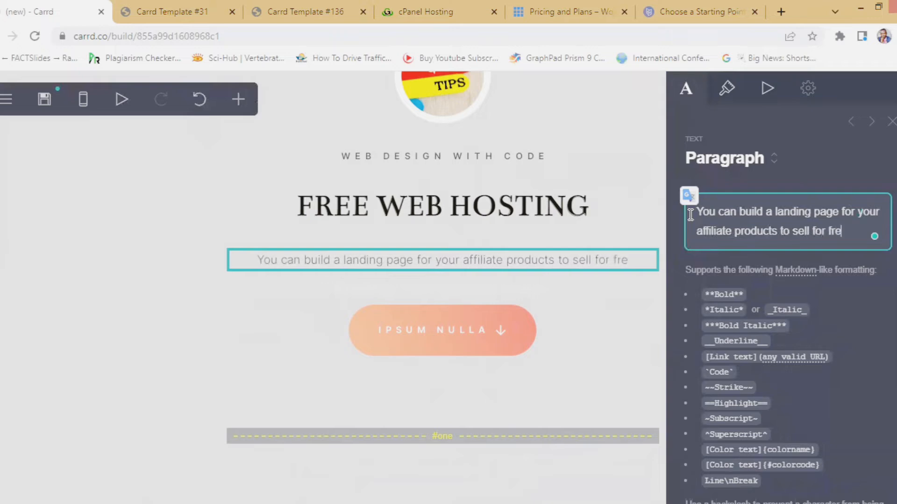
pyautogui.write('e. Hos')
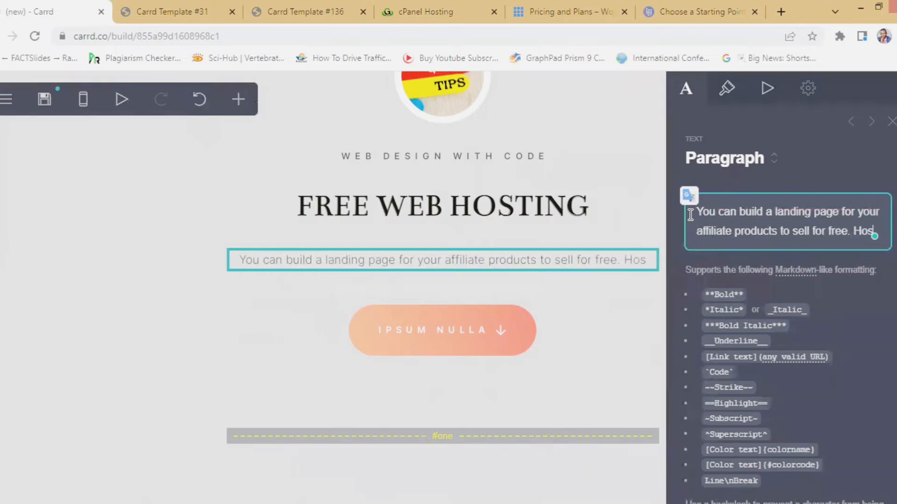
pyautogui.write('ting he')
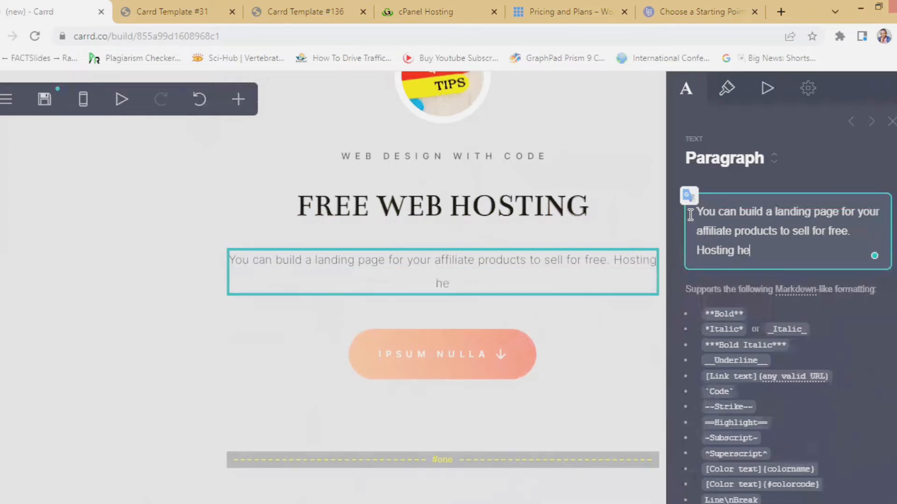
pyautogui.write('re is free.')
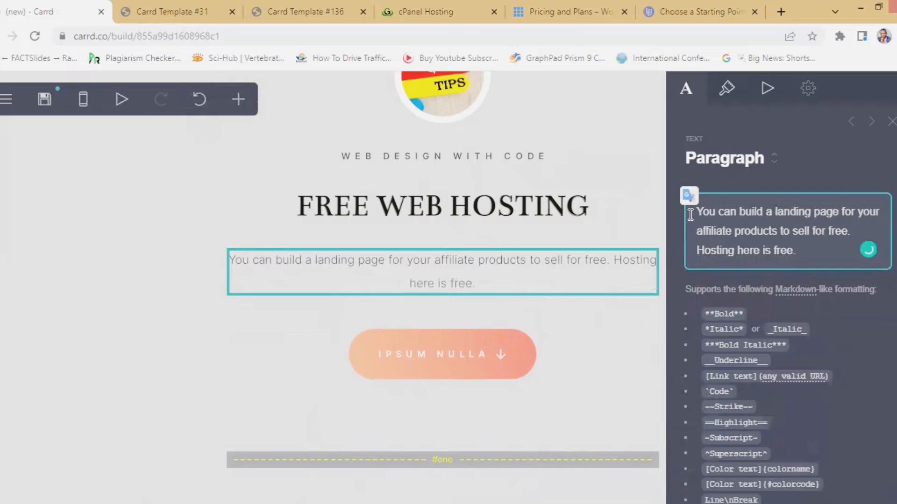
pyautogui.click(486, 362)
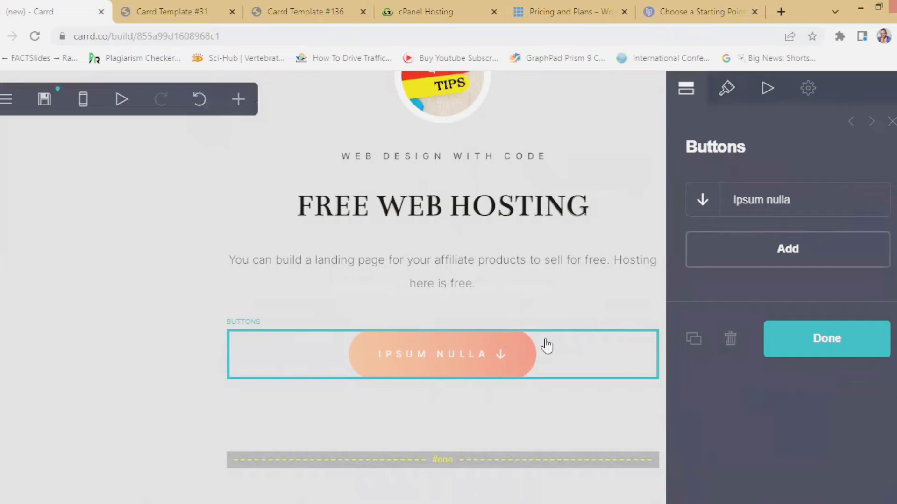
# - Rename the 'Ipsum nulla' button label to 'PLACE ORDER'
pyautogui.click(801, 200)
pyautogui.click(787, 274)
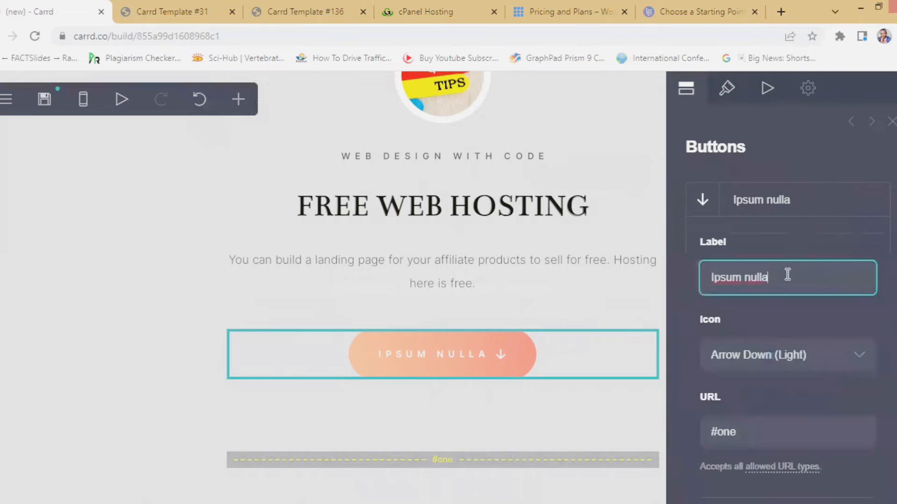
pyautogui.moveTo(787, 275); pyautogui.dragTo(712, 280)
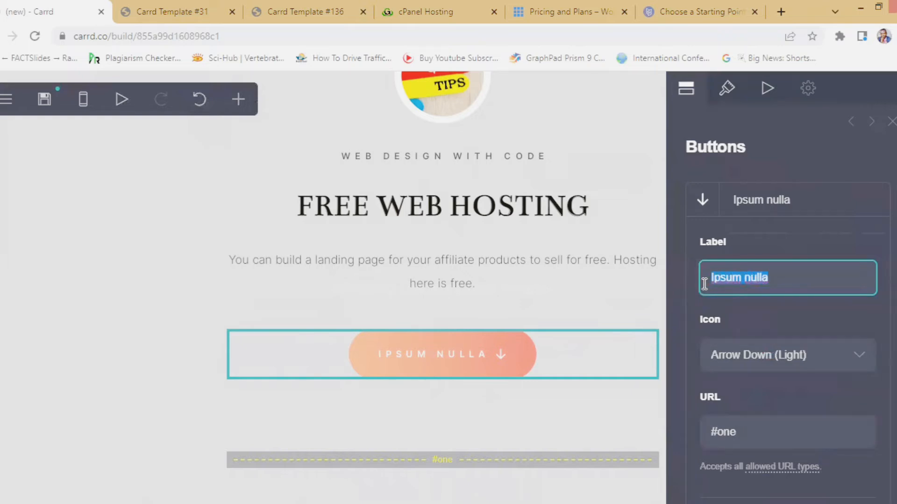
pyautogui.write('pl')
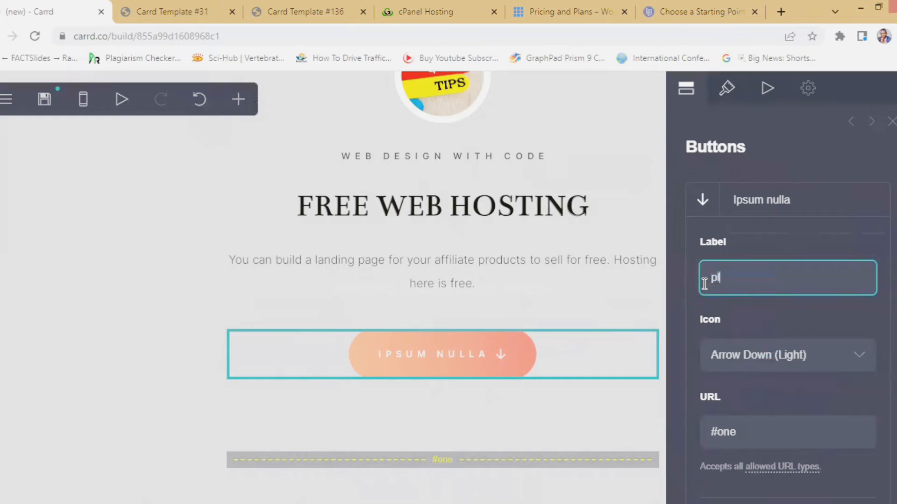
pyautogui.write('PLACE ORDER')
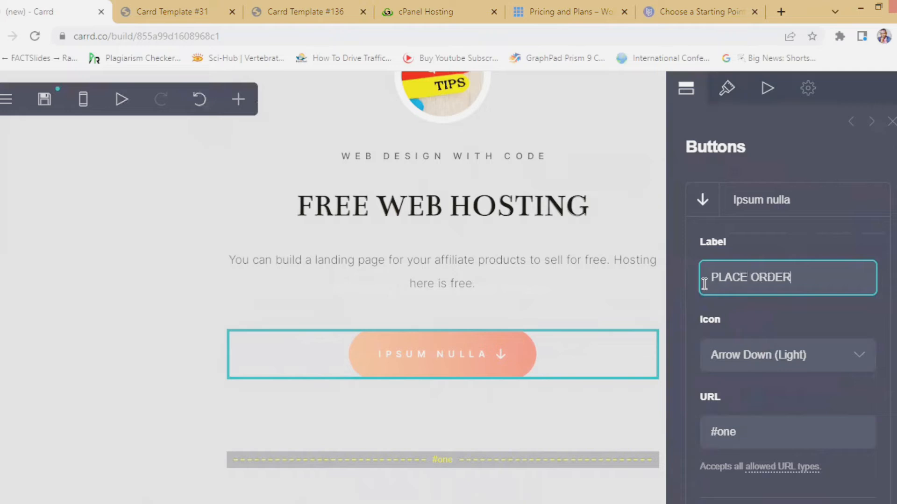
pyautogui.scroll(-3, 779, 345)
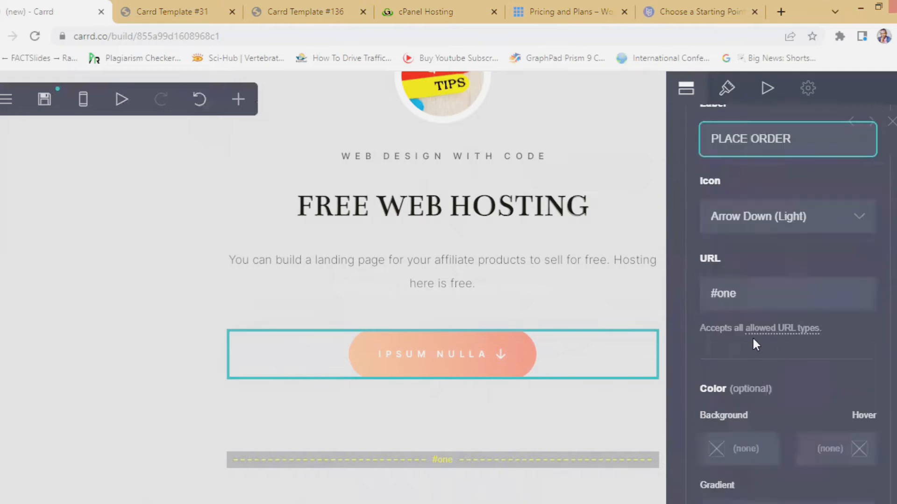
pyautogui.click(746, 299)
pyautogui.moveTo(744, 298); pyautogui.dragTo(685, 295)
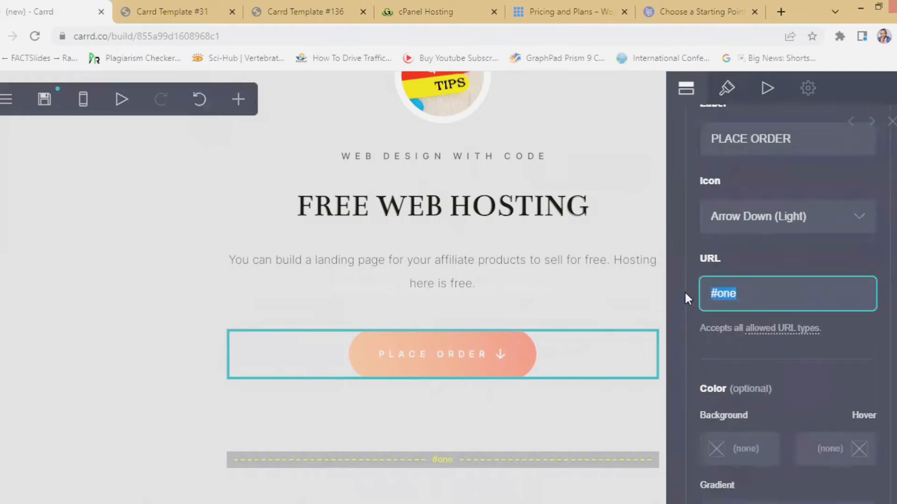
pyautogui.write('www')
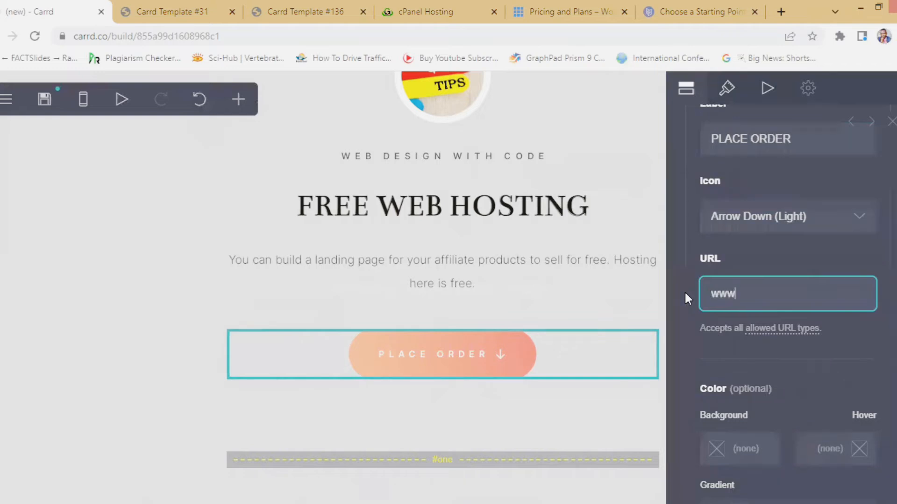
pyautogui.write('.goodnewsinf')
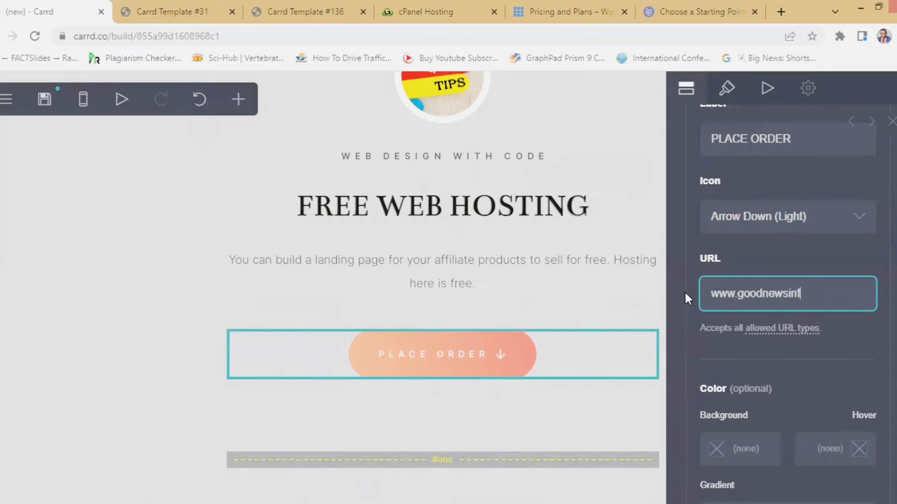
pyautogui.write('otech.com')
pyautogui.scroll(-3, 750, 327)
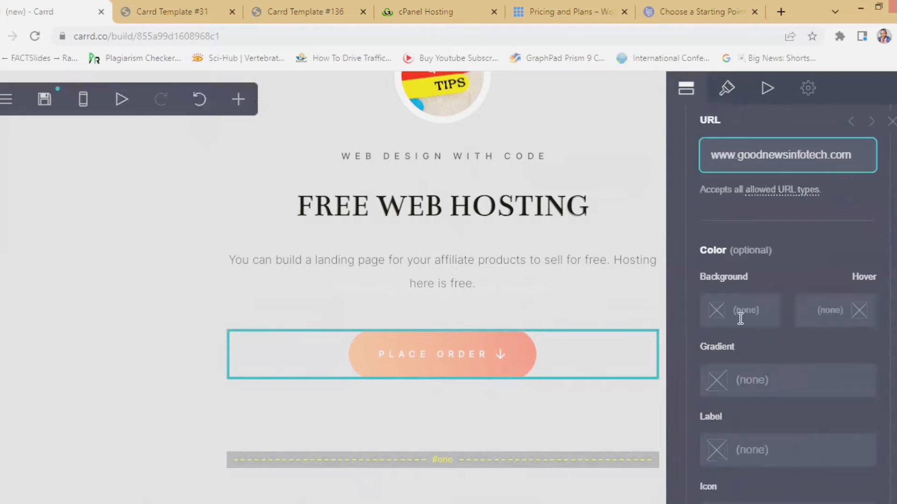
pyautogui.scroll(-7, 775, 315)
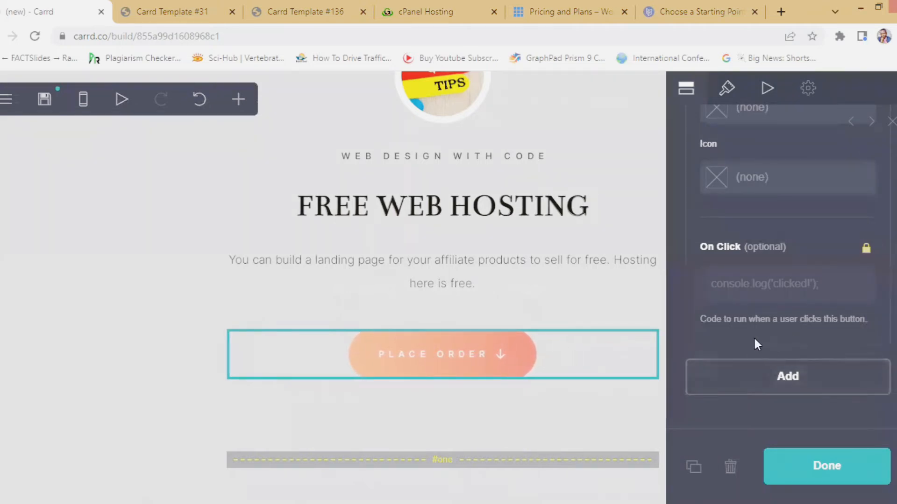
pyautogui.scroll(3, 789, 325)
pyautogui.scroll(-3, 788, 328)
# - Close the PLACE ORDER button settings and look over the surrounding page sections
pyautogui.click(830, 466)
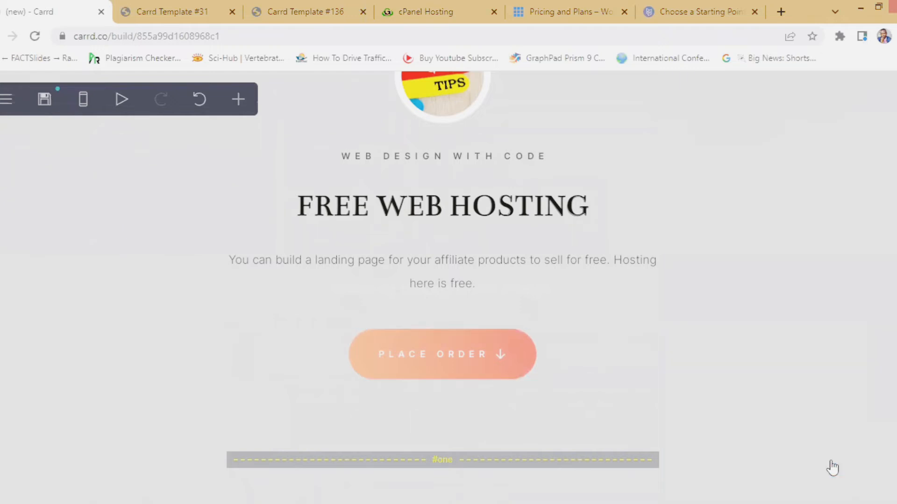
pyautogui.scroll(2, 526, 259)
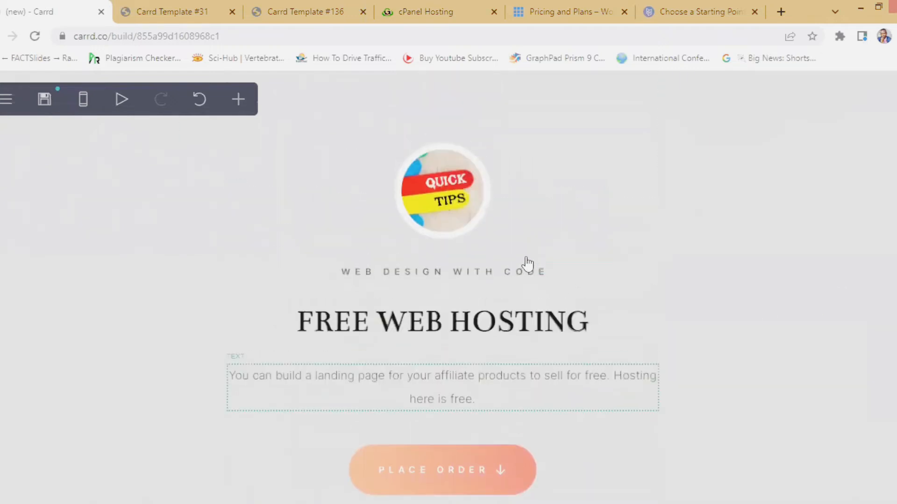
pyautogui.scroll(-10, 526, 264)
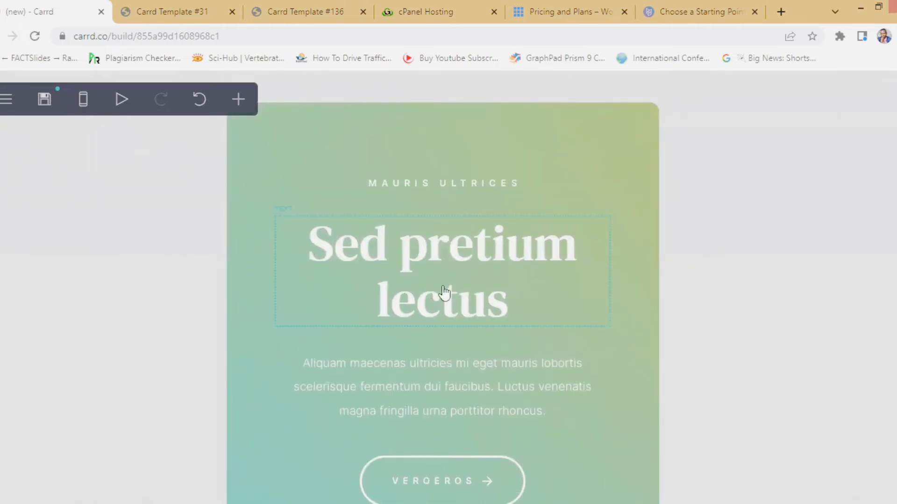
pyautogui.scroll(-5, 436, 226)
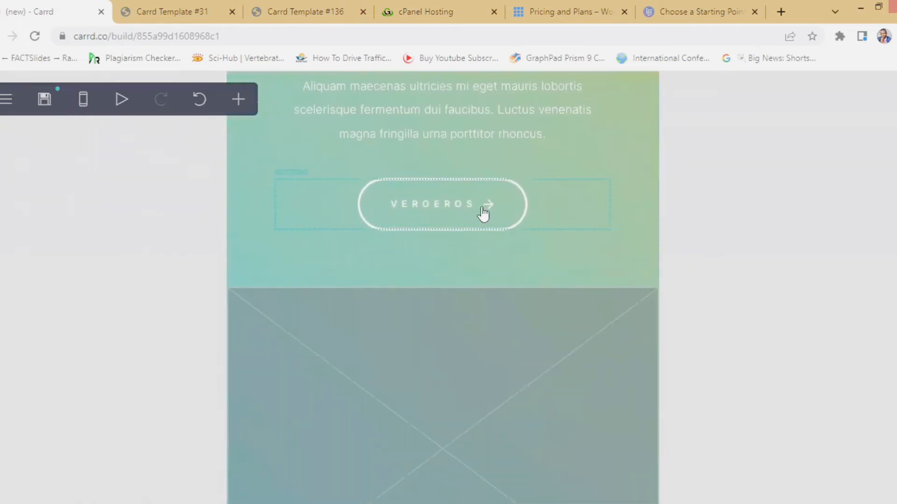
pyautogui.scroll(4, 481, 240)
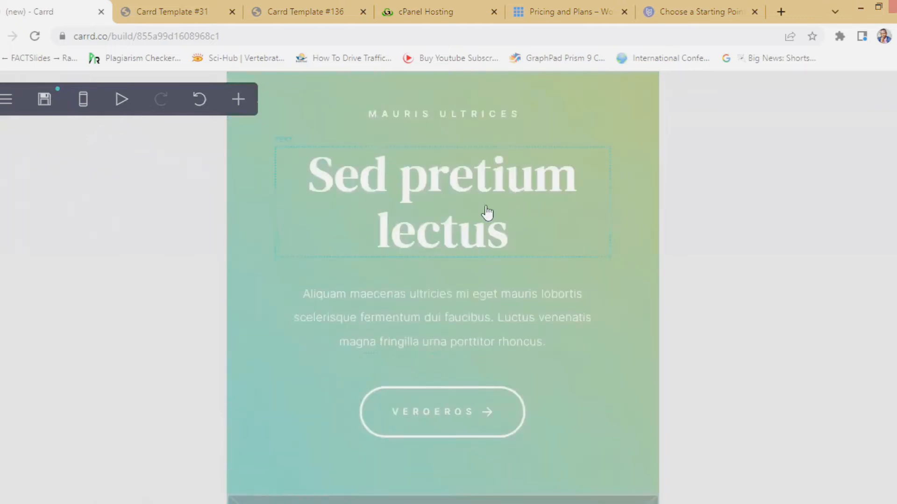
pyautogui.scroll(1, 476, 238)
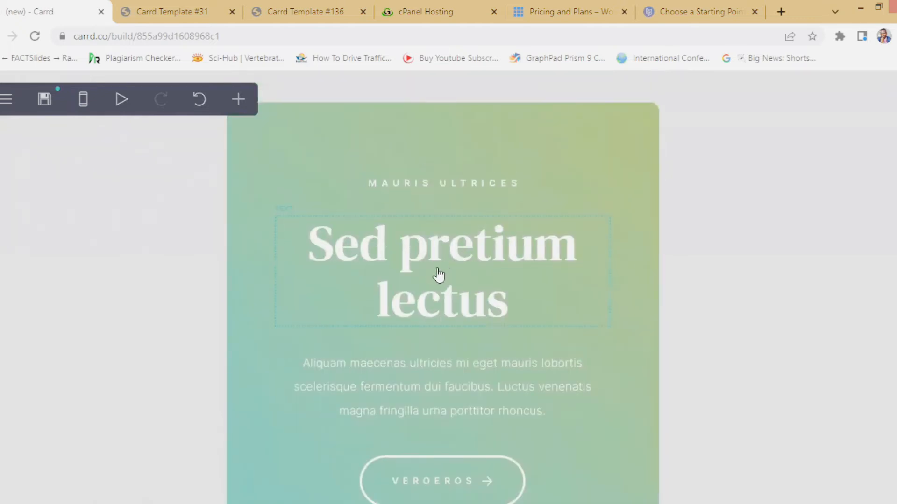
pyautogui.scroll(10, 446, 274)
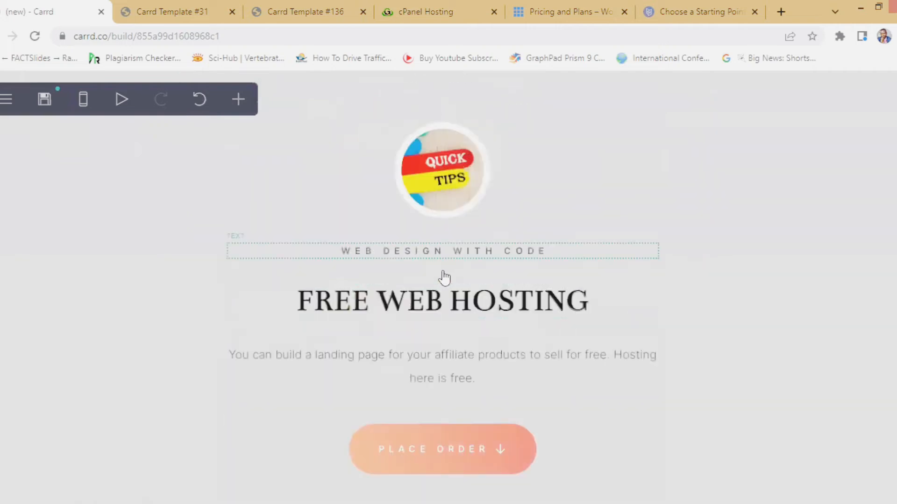
pyautogui.scroll(-13, 444, 278)
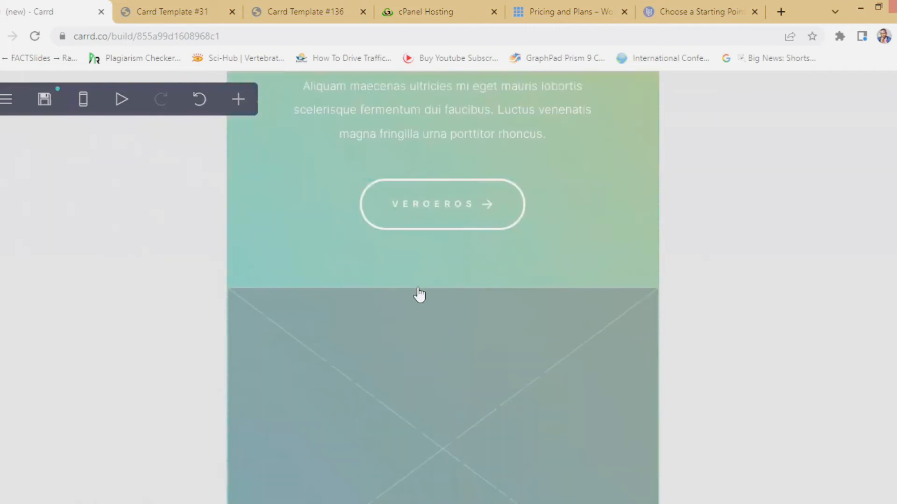
pyautogui.scroll(-6, 421, 294)
# - Scroll down through the template's sections to the Nisl gravida section with its SED TURPIS button
pyautogui.scroll(2, 484, 234)
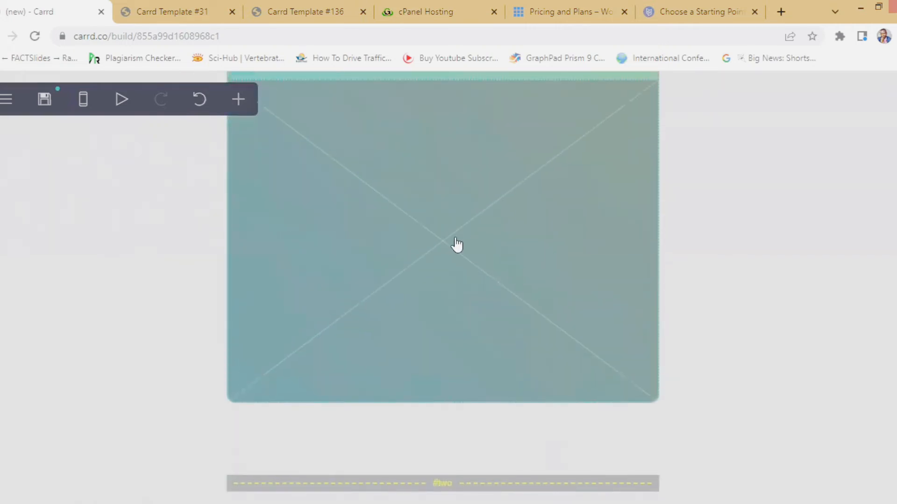
pyautogui.scroll(10, 445, 290)
pyautogui.scroll(-8, 445, 294)
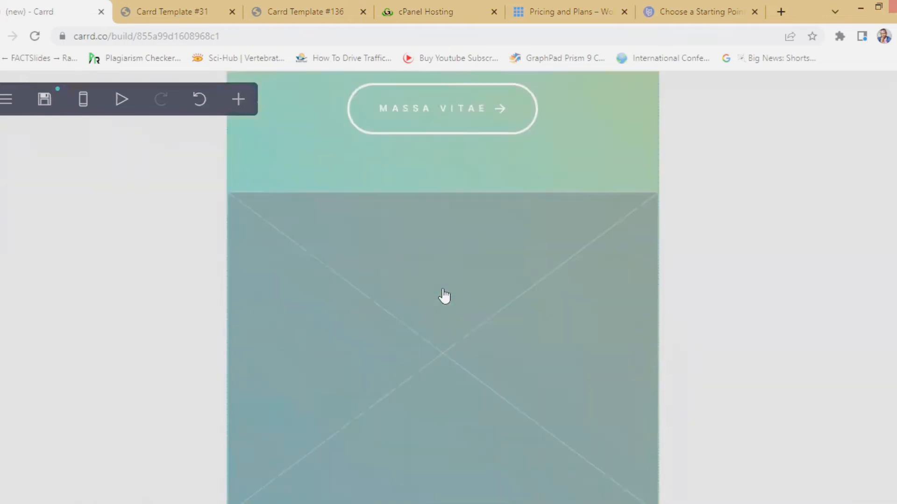
pyautogui.scroll(-14, 444, 297)
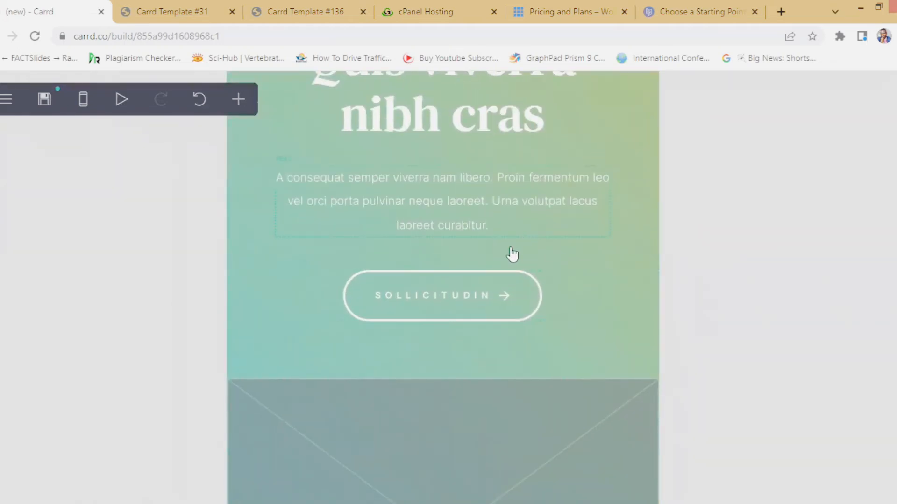
pyautogui.scroll(-12, 490, 271)
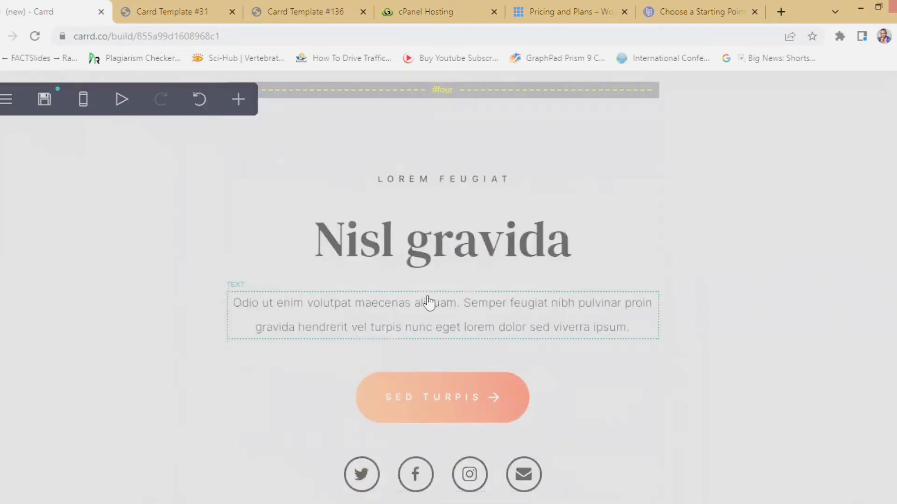
pyautogui.scroll(12, 428, 302)
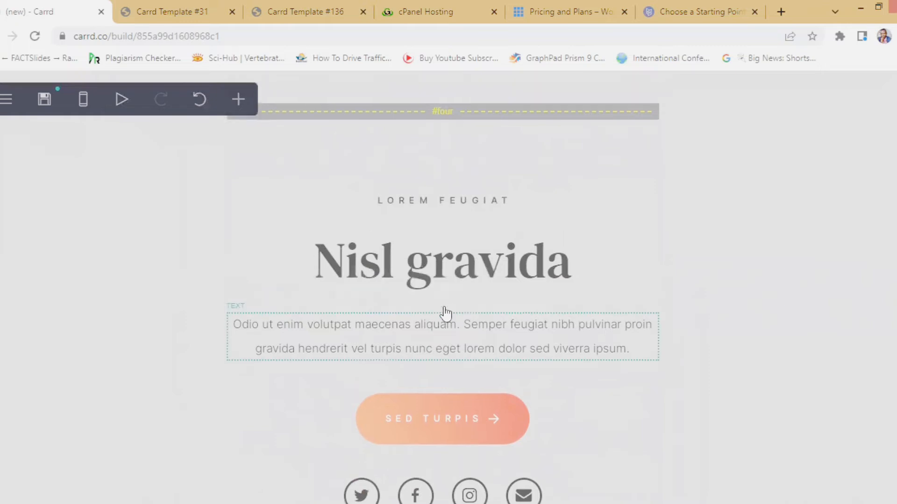
pyautogui.scroll(2, 440, 306)
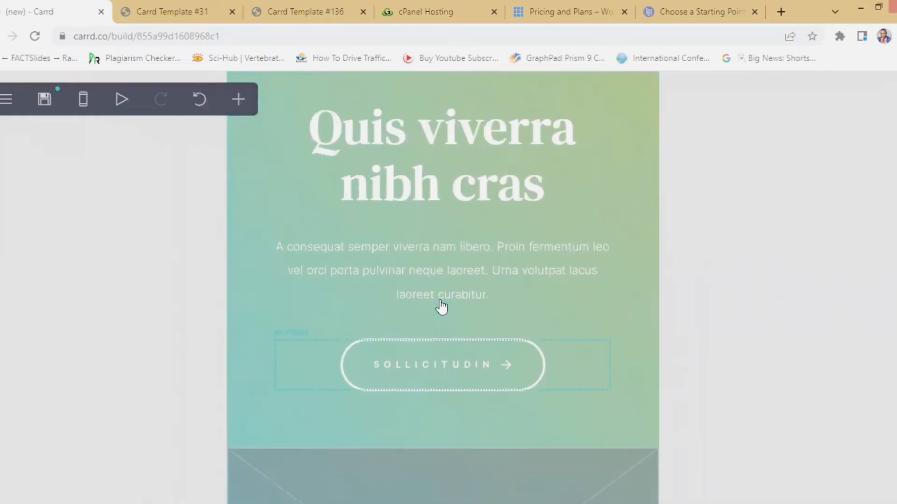
pyautogui.scroll(-8, 435, 285)
pyautogui.scroll(6, 432, 295)
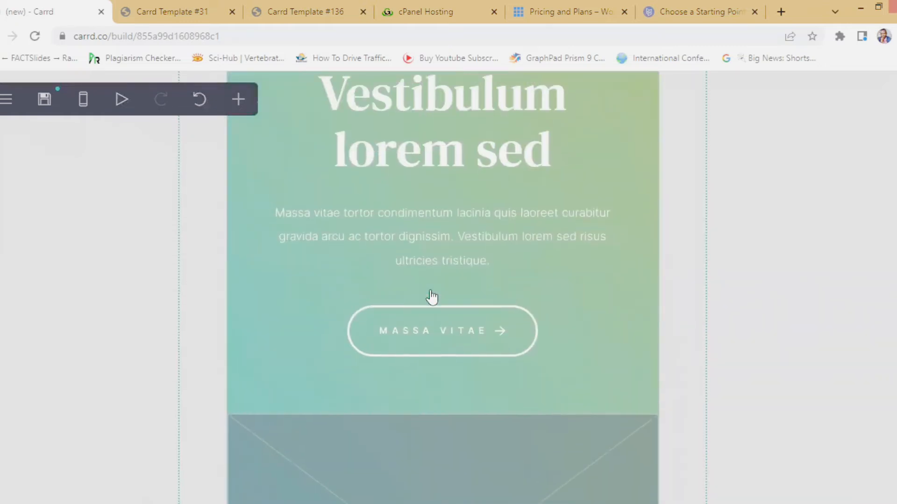
pyautogui.scroll(-6, 433, 298)
pyautogui.scroll(-18, 431, 299)
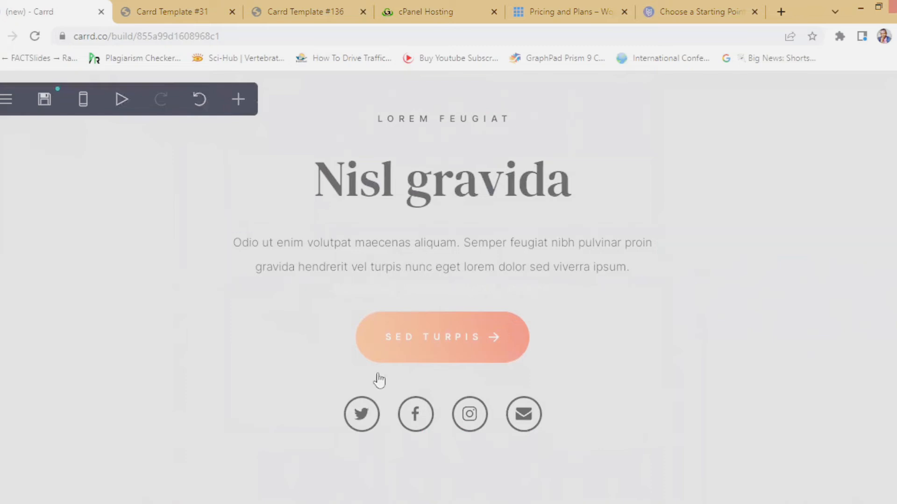
pyautogui.click(354, 420)
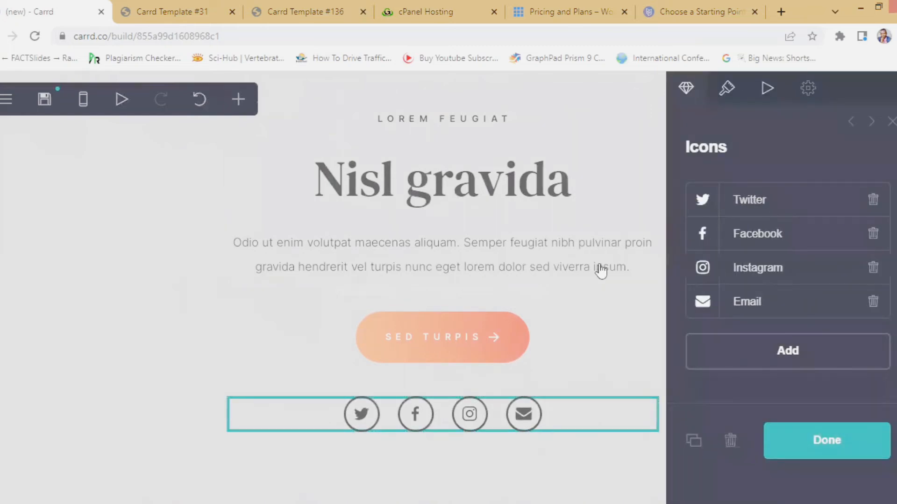
pyautogui.click(759, 201)
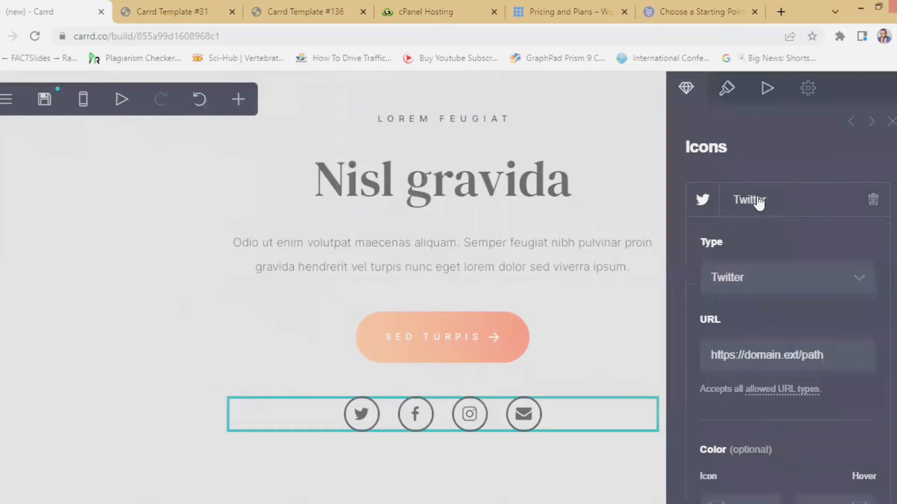
pyautogui.click(416, 412)
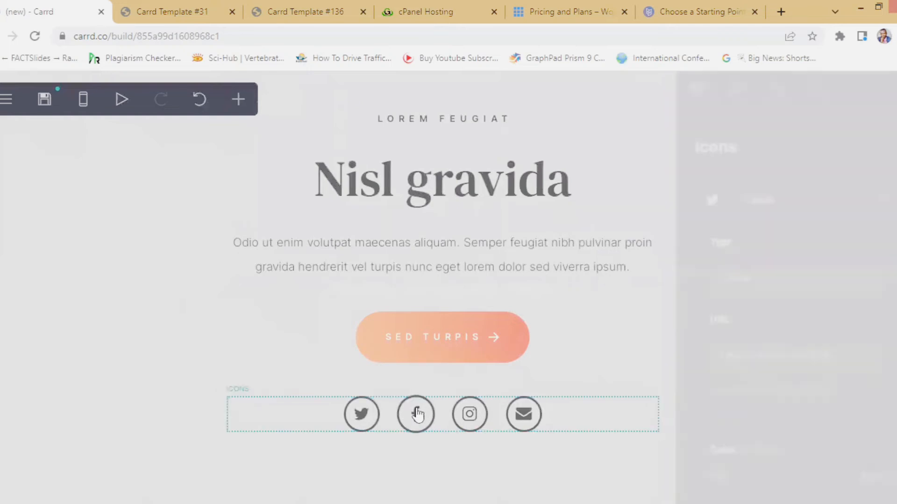
pyautogui.click(470, 416)
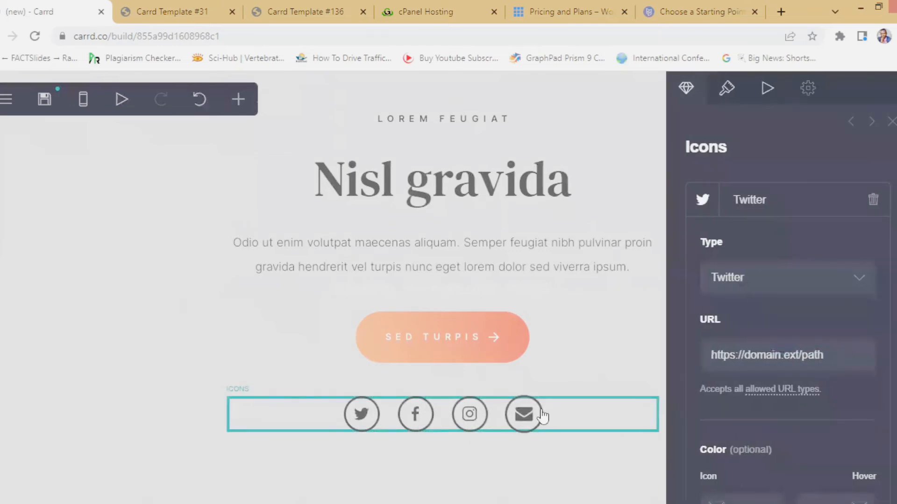
pyautogui.scroll(-10, 794, 336)
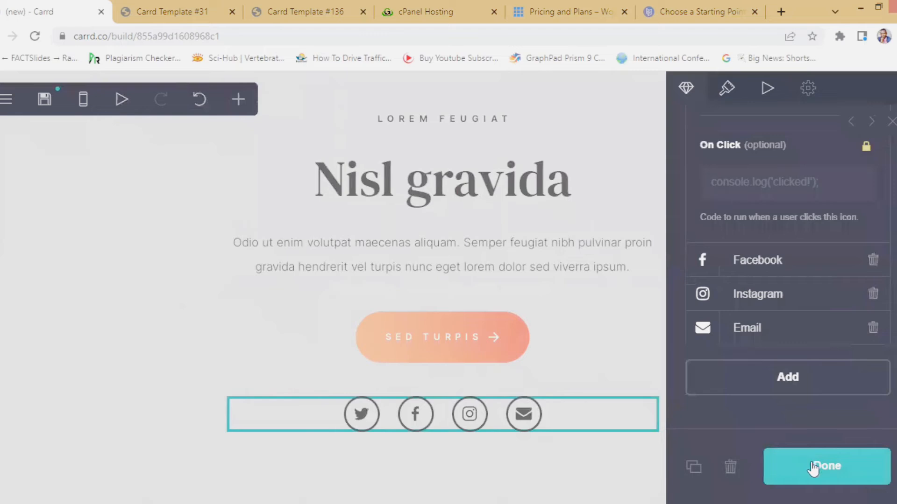
pyautogui.click(813, 467)
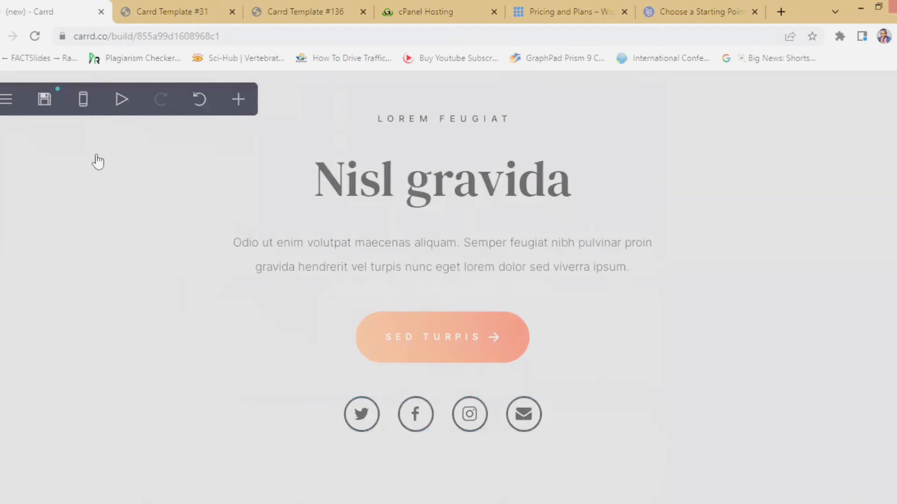
# - Play the preview animations, return to the top, and open the hamburger site menu
pyautogui.click(119, 101)
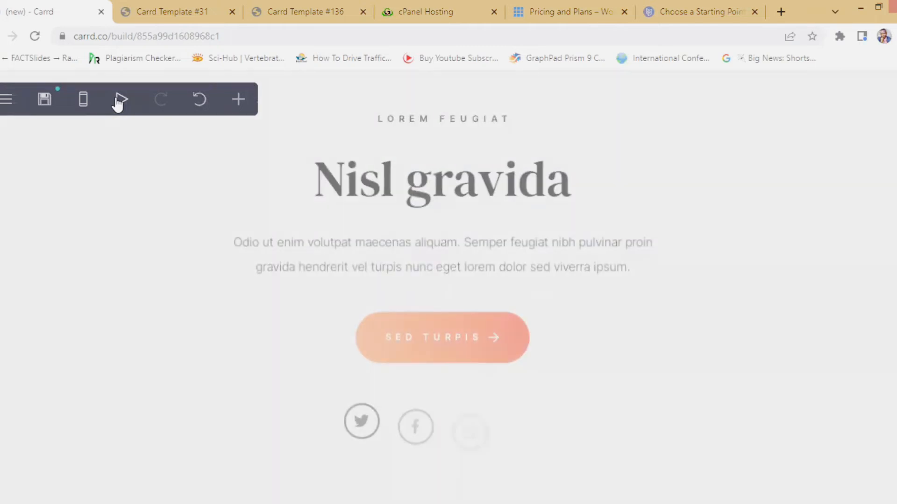
pyautogui.scroll(4, 161, 259)
pyautogui.scroll(10, 161, 258)
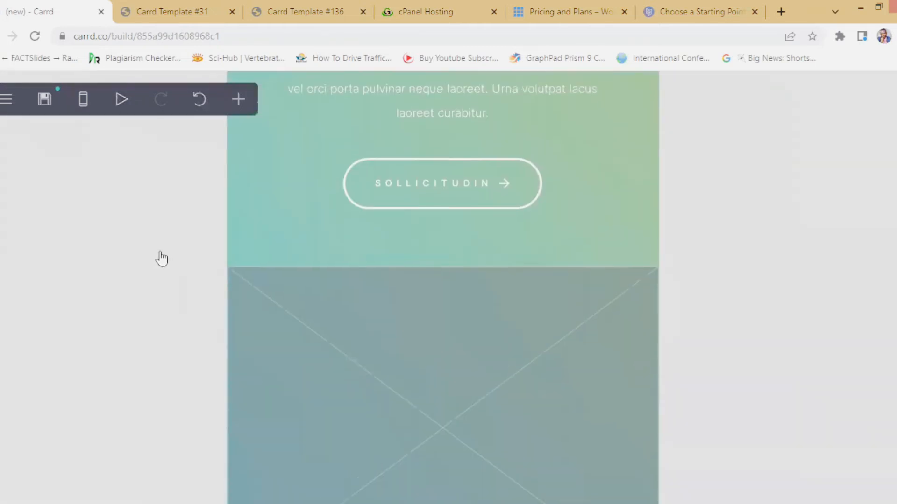
pyautogui.scroll(10, 161, 258)
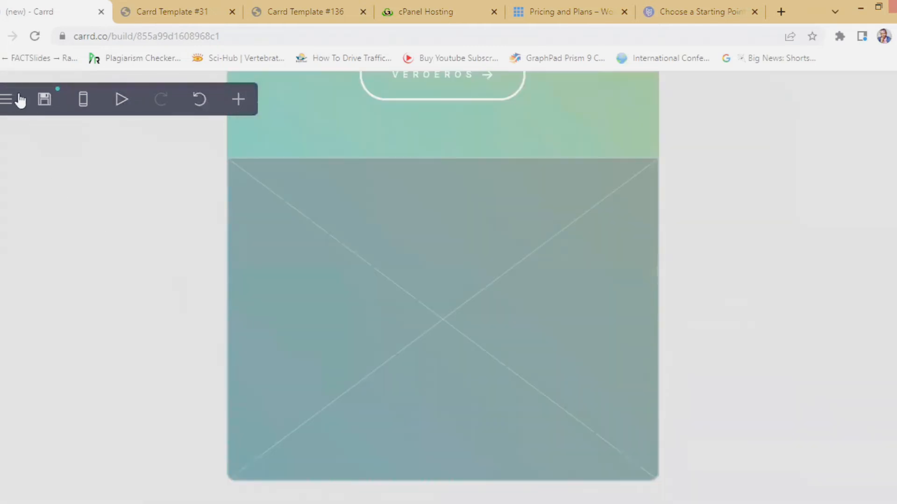
pyautogui.click(14, 98)
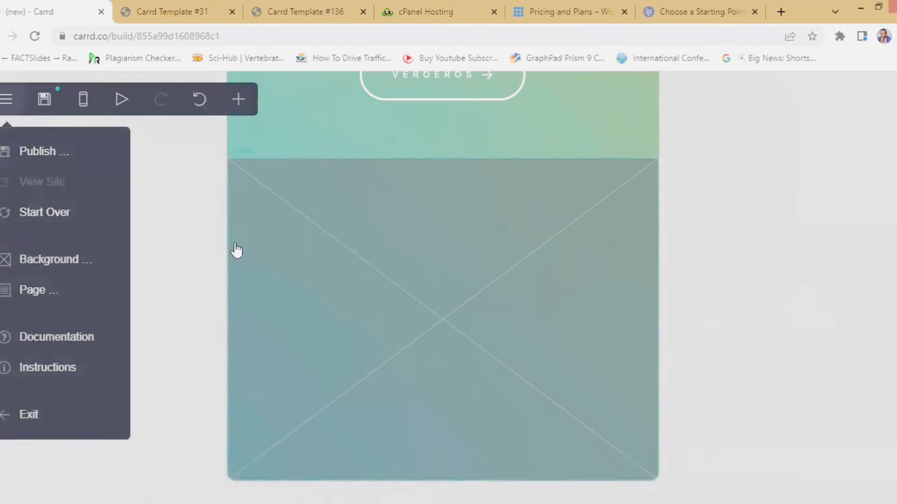
# - Check the Background panel (Image style, Top position, Fill size), then reopen the site menu
pyautogui.click(63, 264)
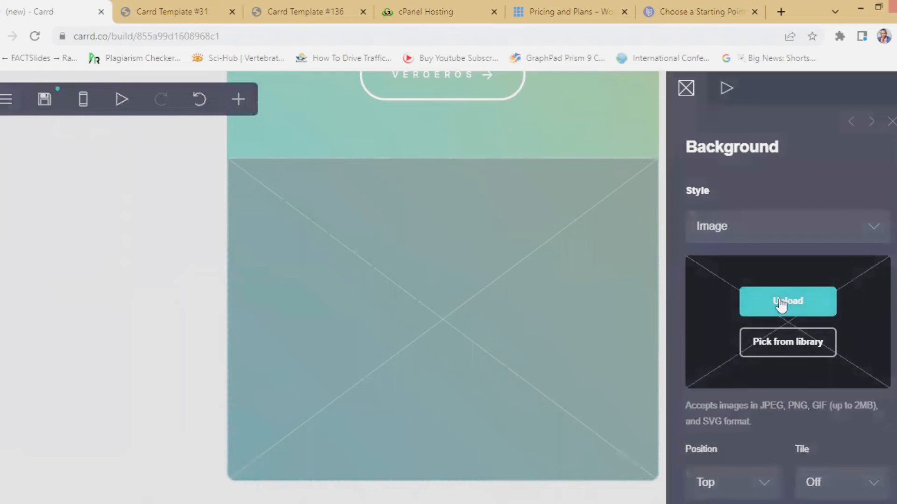
pyautogui.scroll(-5, 777, 369)
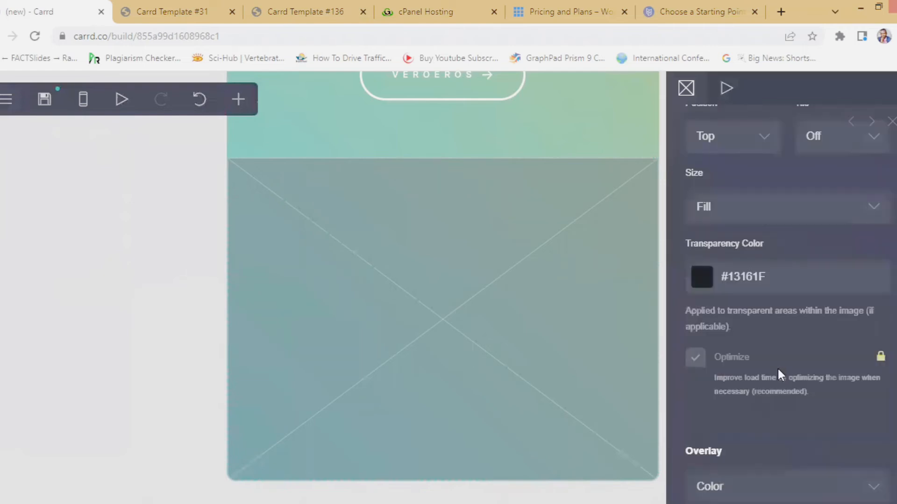
pyautogui.scroll(5, 775, 367)
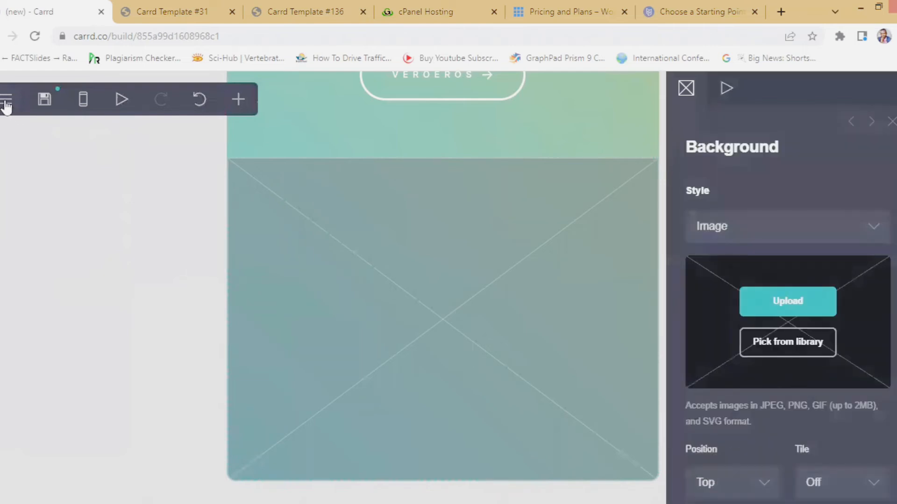
pyautogui.click(6, 100)
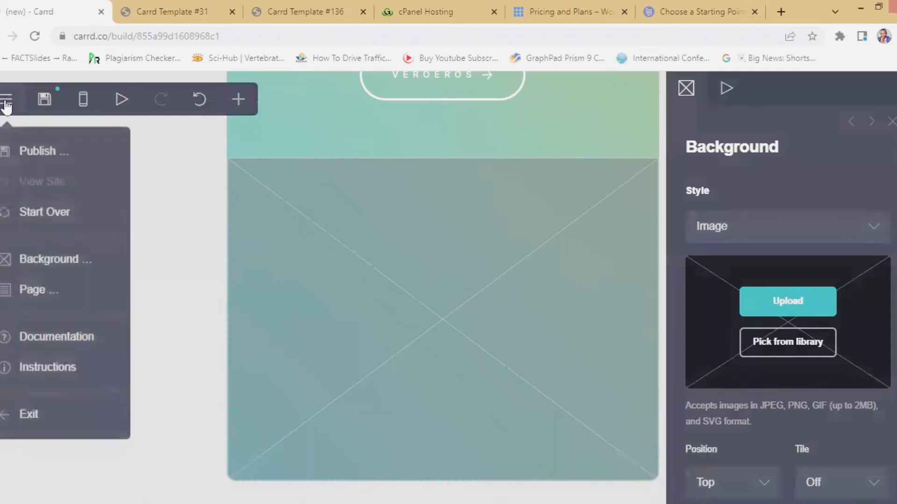
# - Open Publish settings and enter the account's name and e-mail address
pyautogui.click(37, 154)
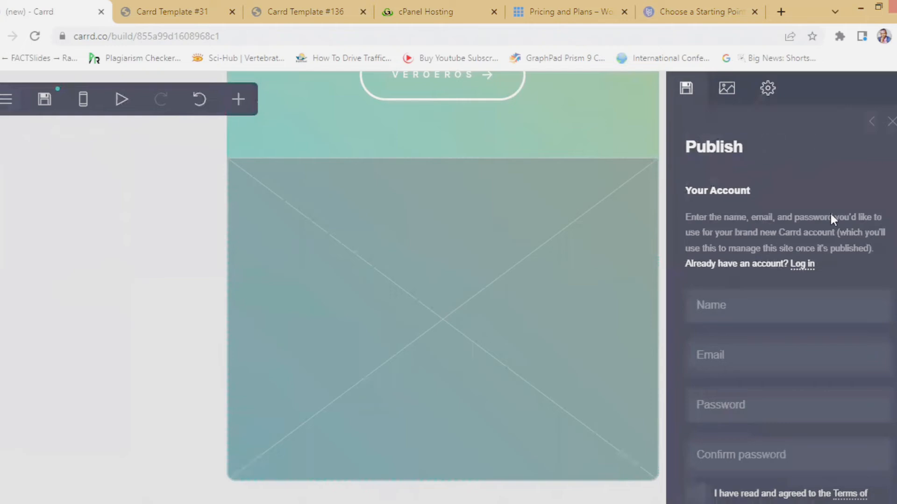
pyautogui.scroll(-9, 806, 299)
pyautogui.scroll(7, 801, 324)
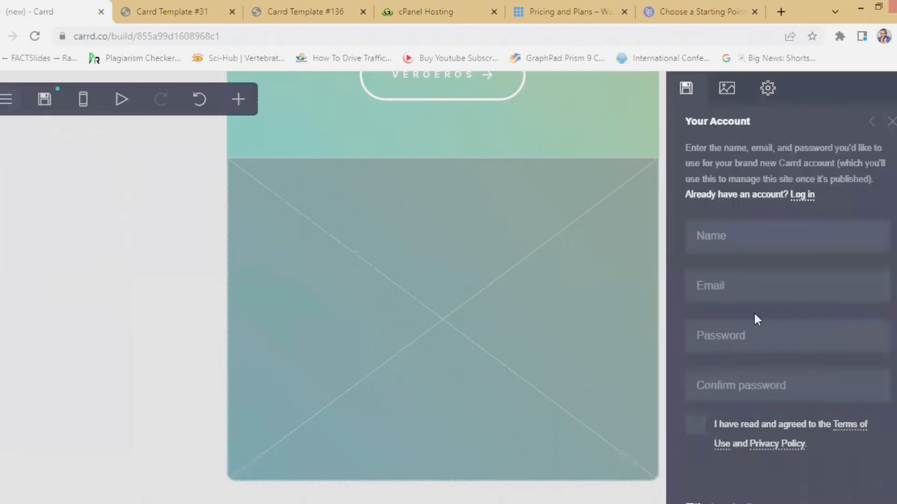
pyautogui.click(738, 242)
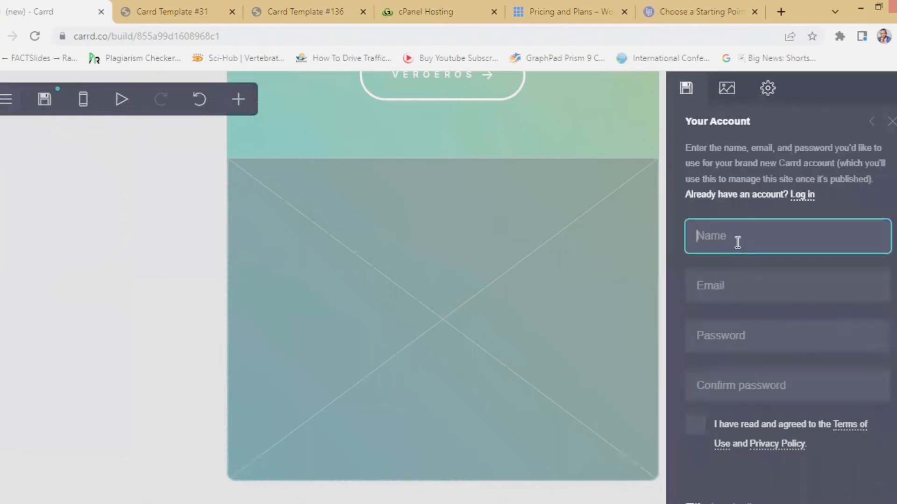
pyautogui.click(729, 293)
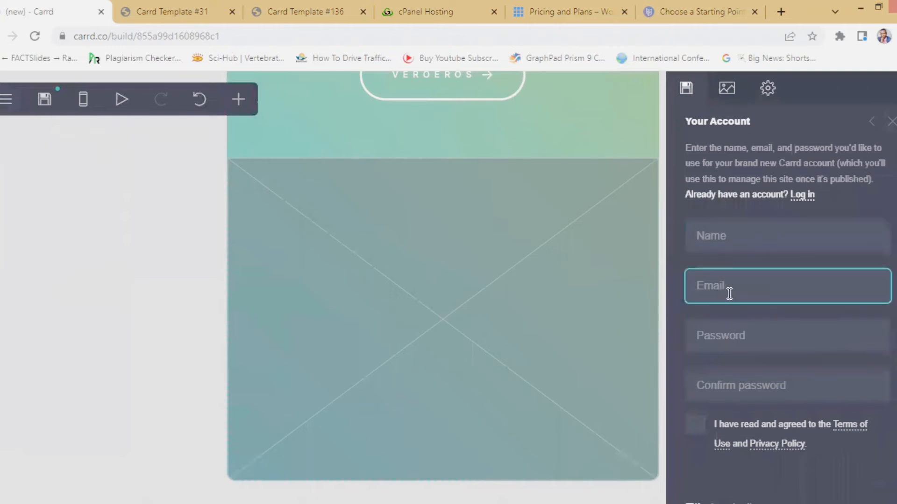
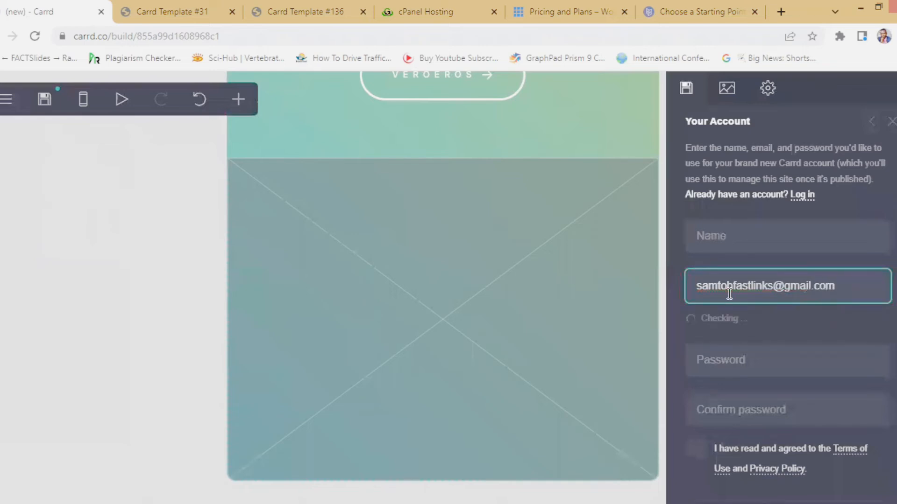
pyautogui.click(731, 236)
pyautogui.write('SAMUEL')
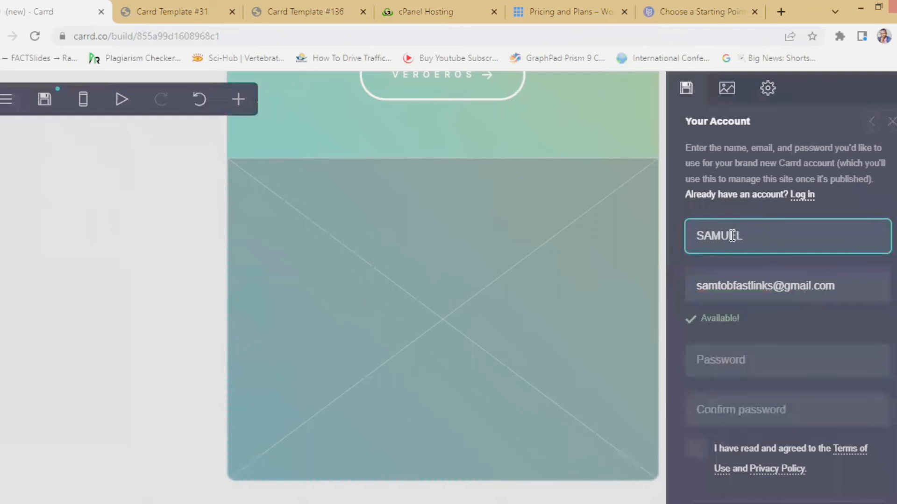
# - Set the account password using the browser's suggested strong password
pyautogui.click(713, 360)
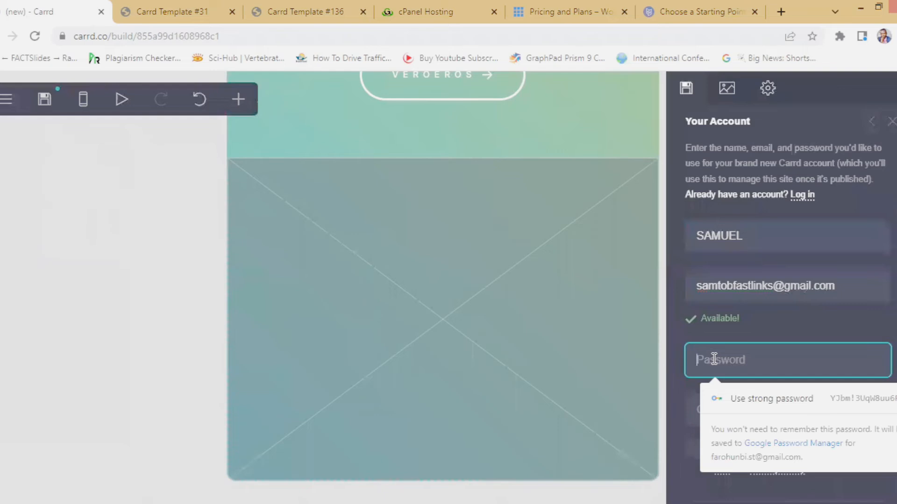
pyautogui.click(849, 398)
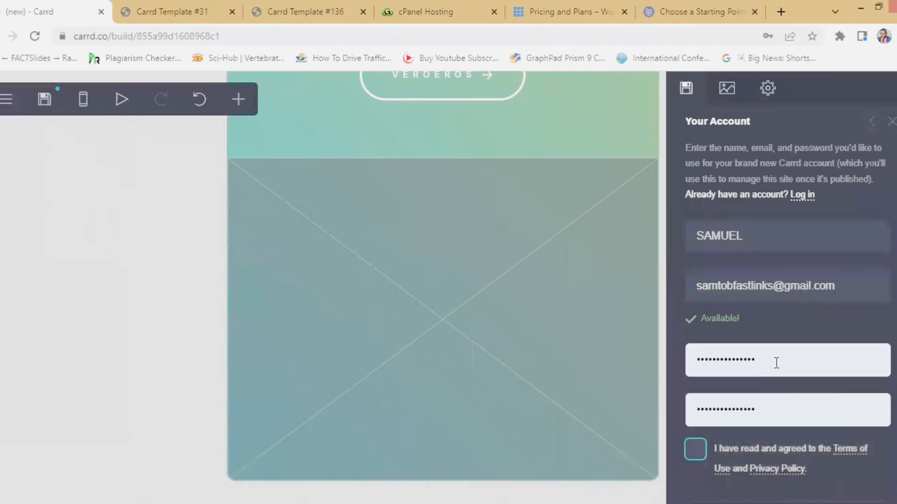
pyautogui.moveTo(778, 360); pyautogui.dragTo(698, 360)
pyautogui.moveTo(793, 360); pyautogui.dragTo(688, 361)
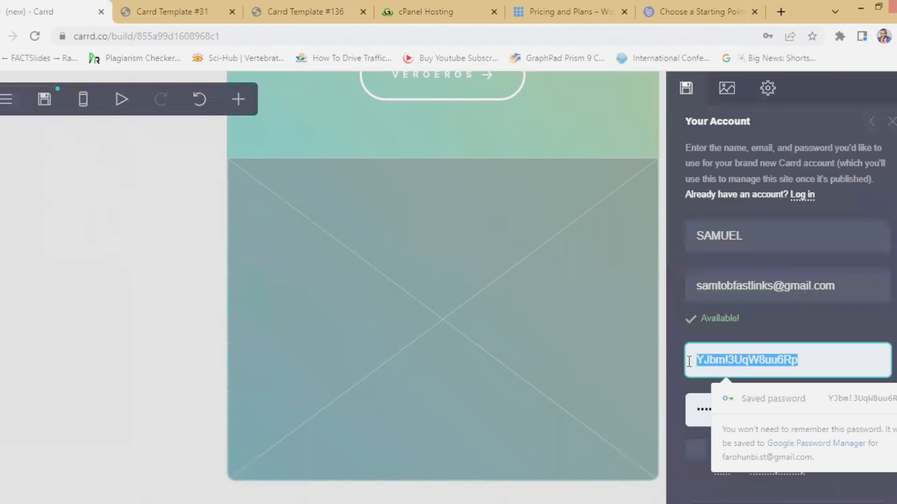
pyautogui.click(838, 360)
pyautogui.scroll(-7, 813, 338)
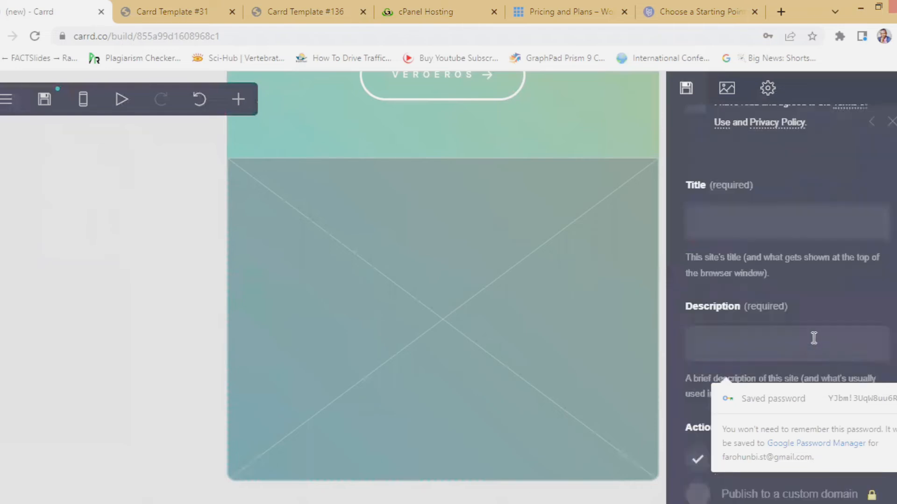
pyautogui.scroll(3, 813, 338)
# - Agree to the Terms of Use and title the site 'BUILDING AND HOSTING YOUR WEBSITE FOR FREE'
pyautogui.click(695, 244)
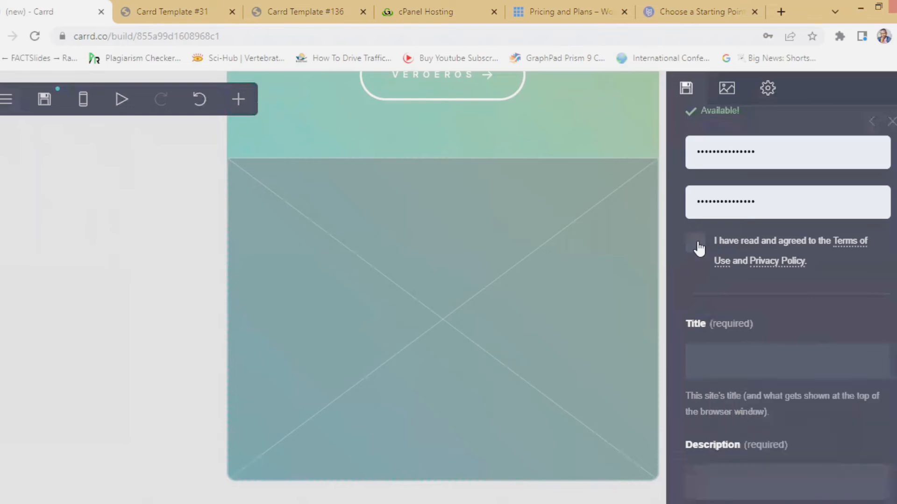
pyautogui.scroll(-3, 698, 246)
pyautogui.click(729, 234)
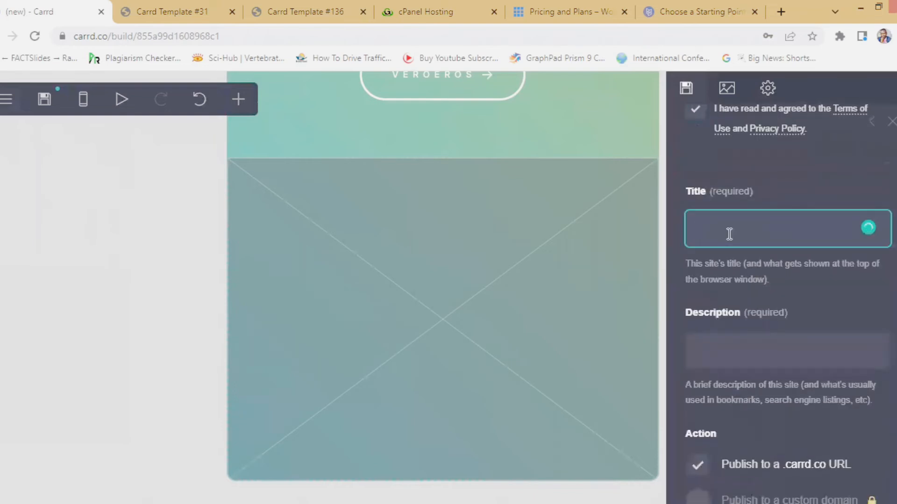
pyautogui.write('CREATE ')
pyautogui.write('A')
pyautogui.press('BackSpace')
pyautogui.press('BackSpace')
pyautogui.press('BackSpace')
pyautogui.write('ING AND')
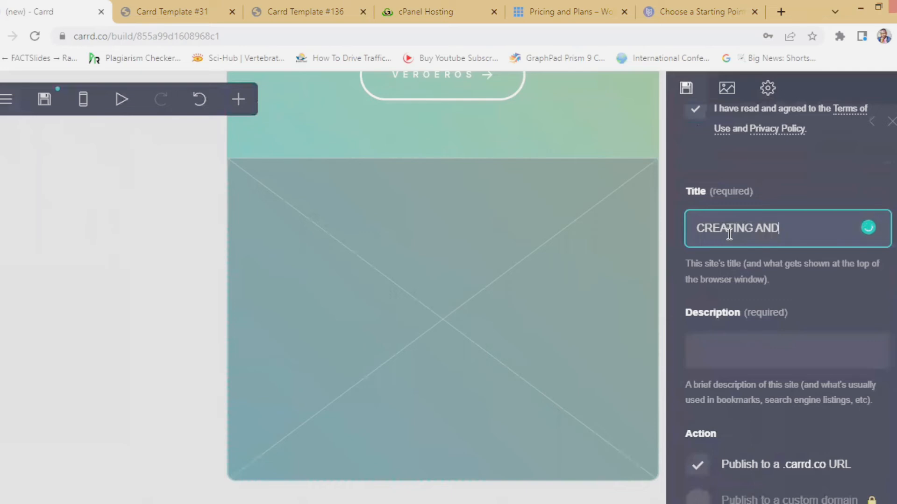
pyautogui.hotkey('ctrl', 'a')
pyautogui.press('BackSpace')
pyautogui.write('BUID')
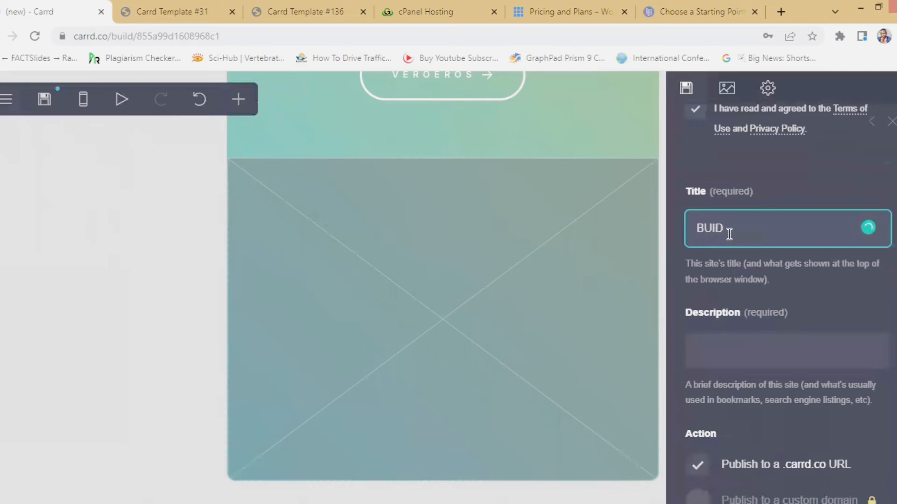
pyautogui.press('BackSpace')
pyautogui.write('LDING AND HOST')
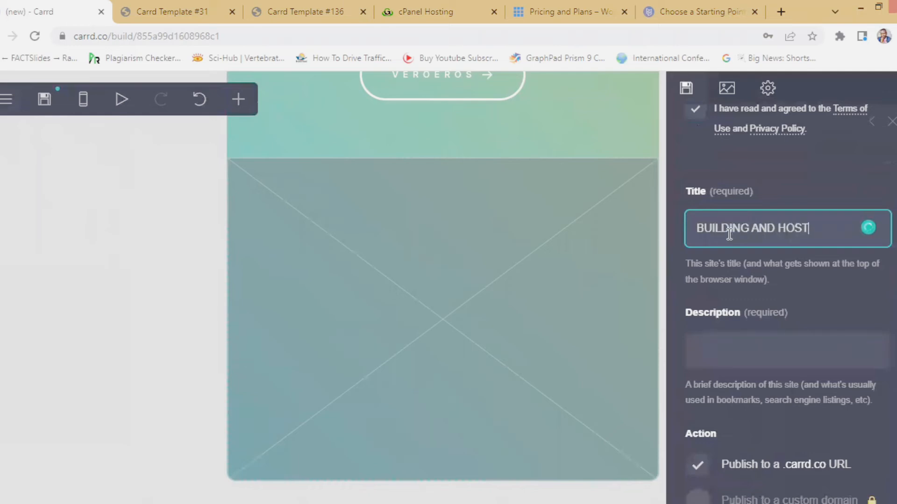
pyautogui.write('ING YO')
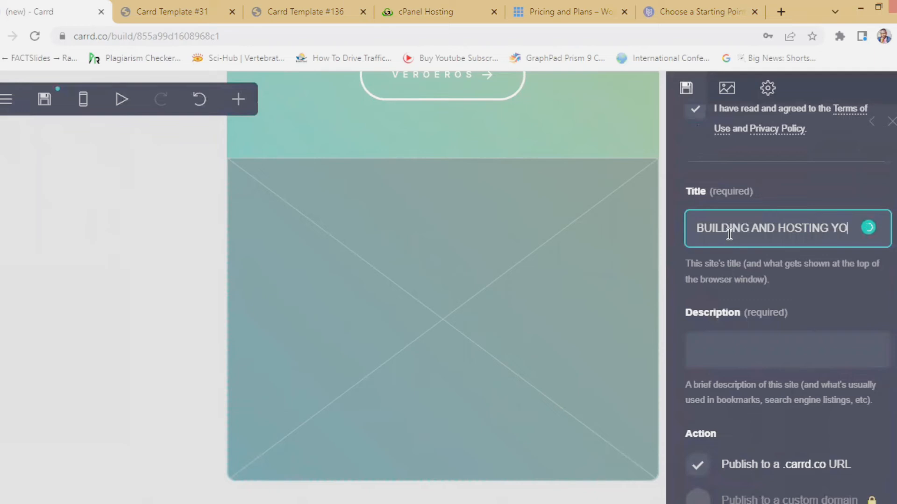
pyautogui.write('UR WE')
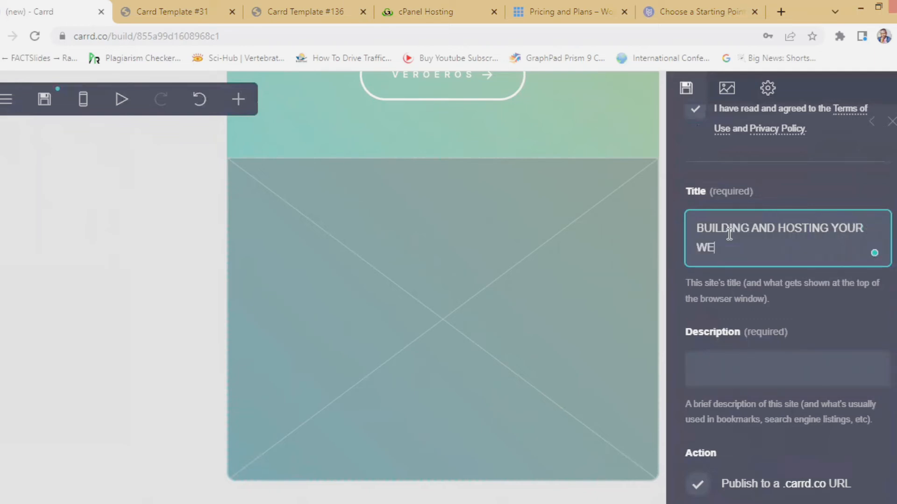
pyautogui.write('BSITE FOR FREE')
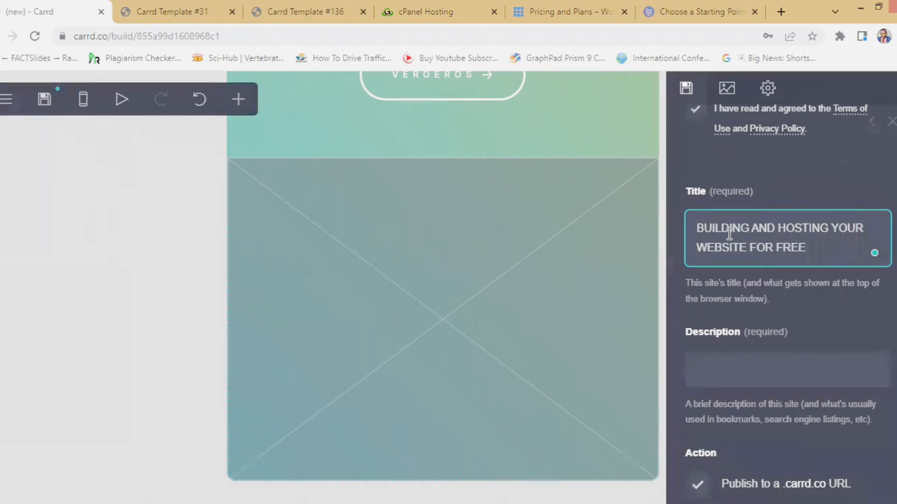
pyautogui.click(728, 373)
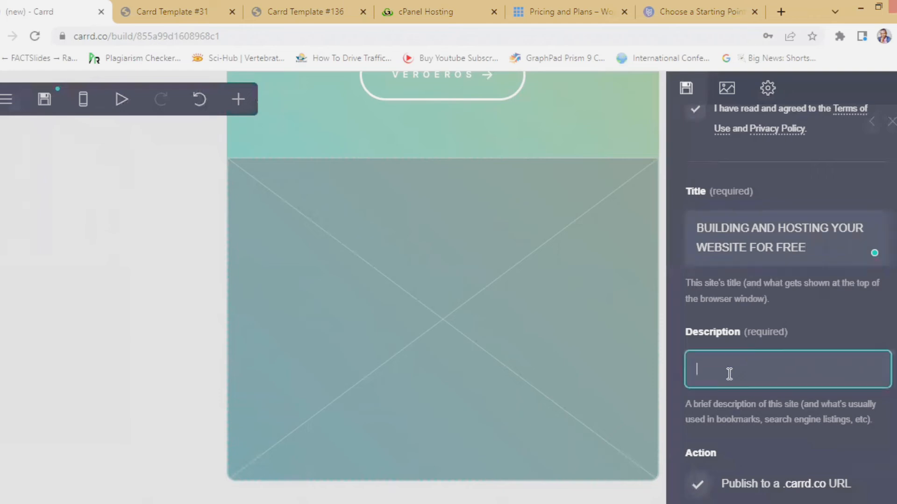
# - Enter 'This is a free guide' as the description and review the .carrd.co publish action
pyautogui.click(801, 249)
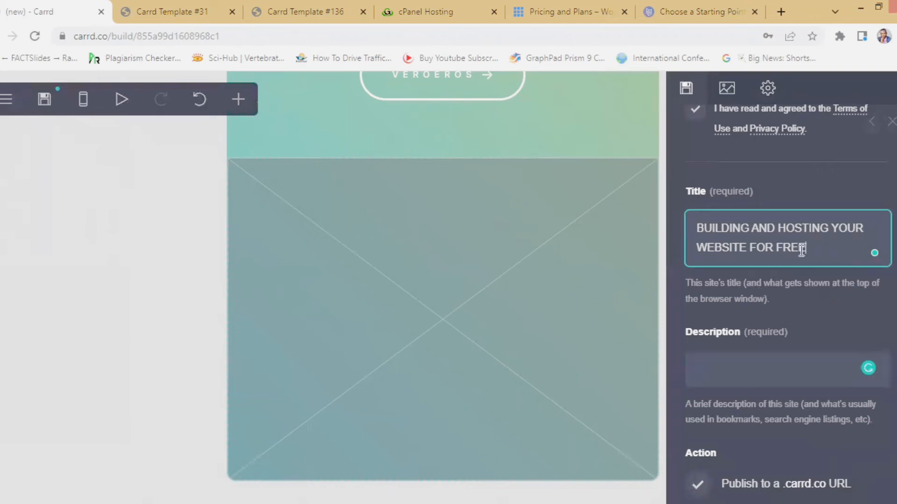
pyautogui.moveTo(801, 249); pyautogui.dragTo(696, 226)
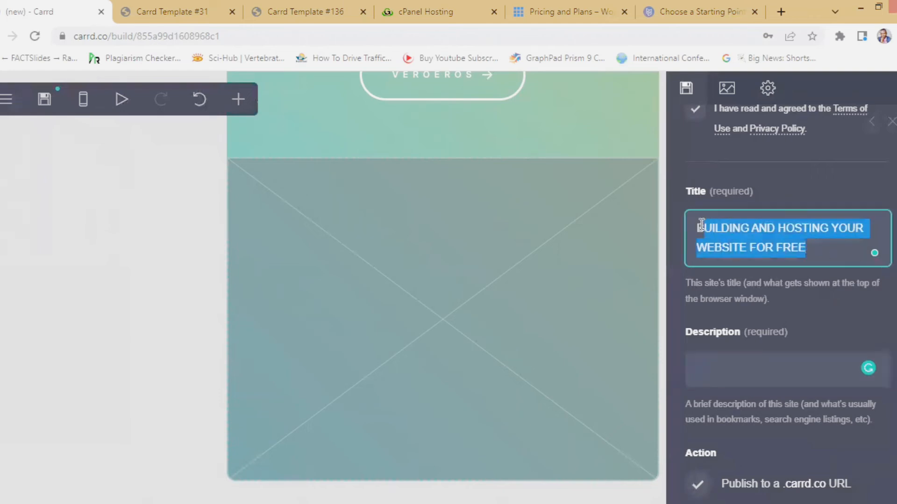
pyautogui.click(749, 366)
pyautogui.write('t')
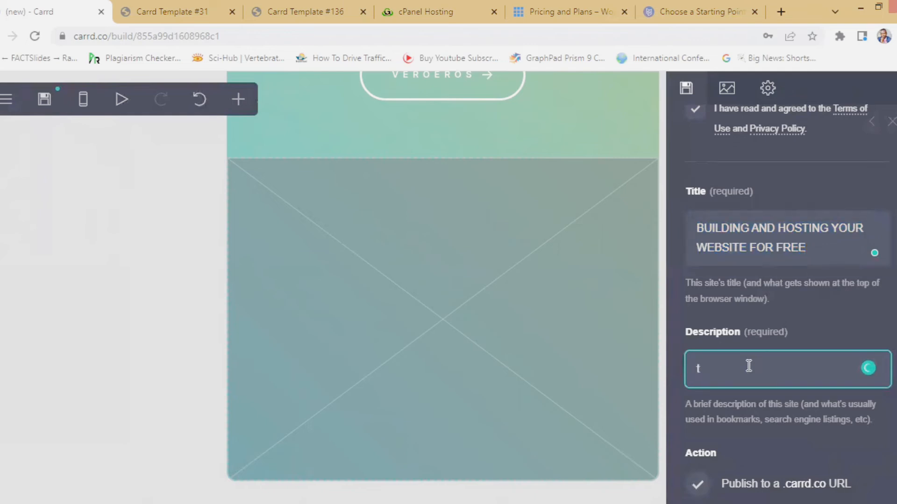
pyautogui.press('BackSpace')
pyautogui.write('This is a free guide')
pyautogui.scroll(-5, 813, 345)
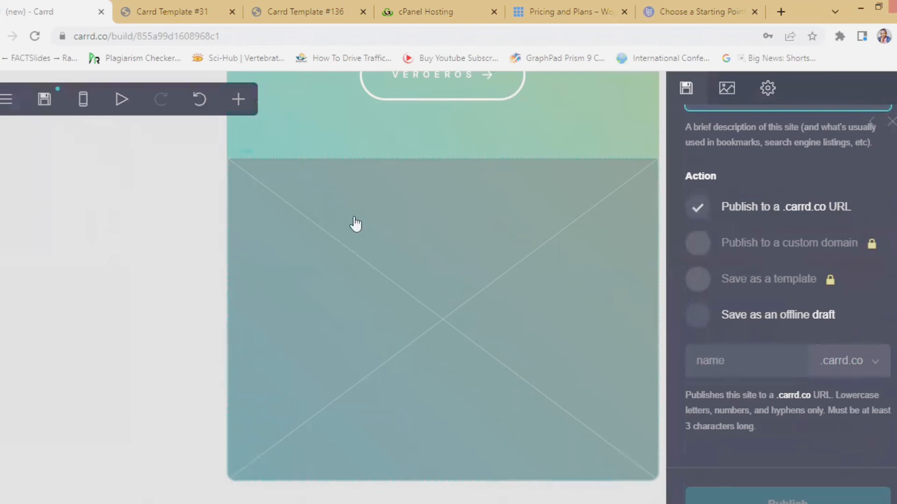
pyautogui.scroll(4, 560, 289)
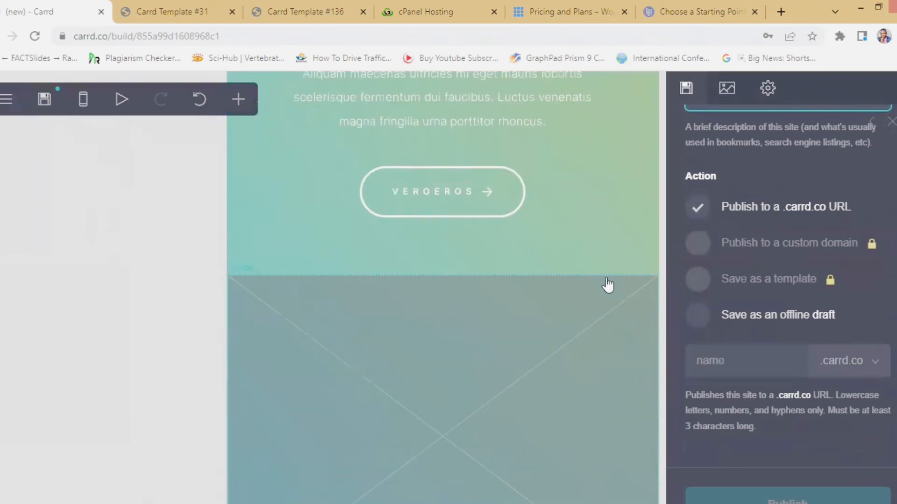
pyautogui.scroll(2, 780, 291)
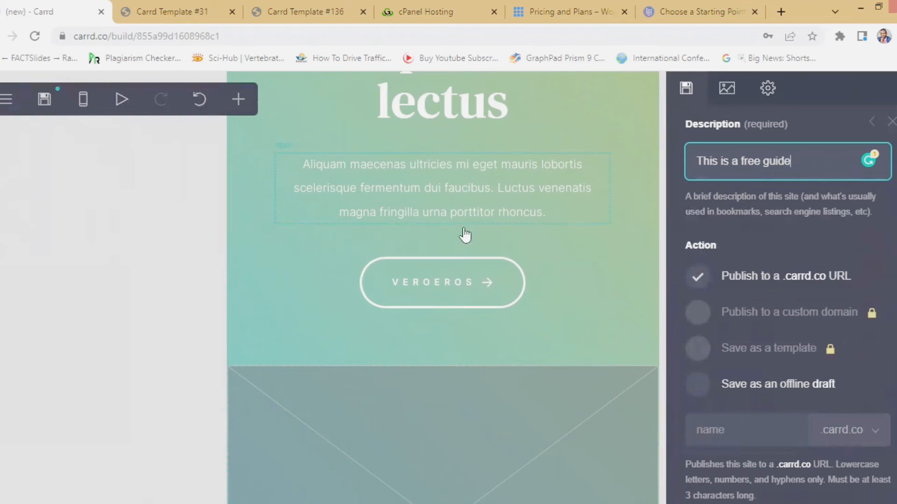
# - Keep the site's publish setting on a .carrd.co address
pyautogui.scroll(6, 524, 262)
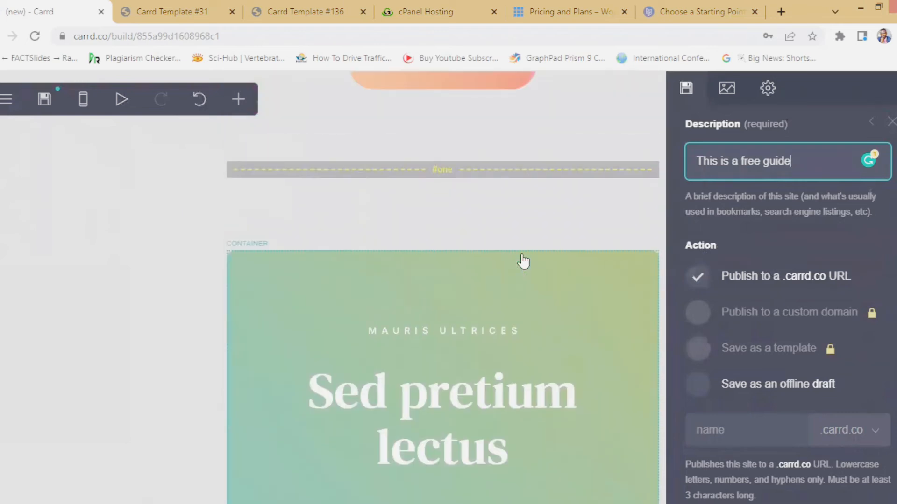
pyautogui.scroll(-15, 514, 278)
pyautogui.scroll(20, 508, 283)
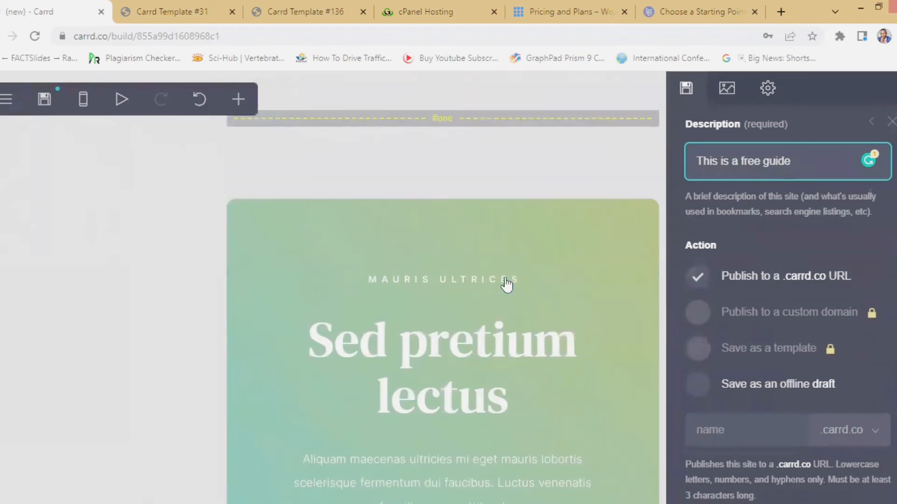
pyautogui.scroll(-15, 506, 287)
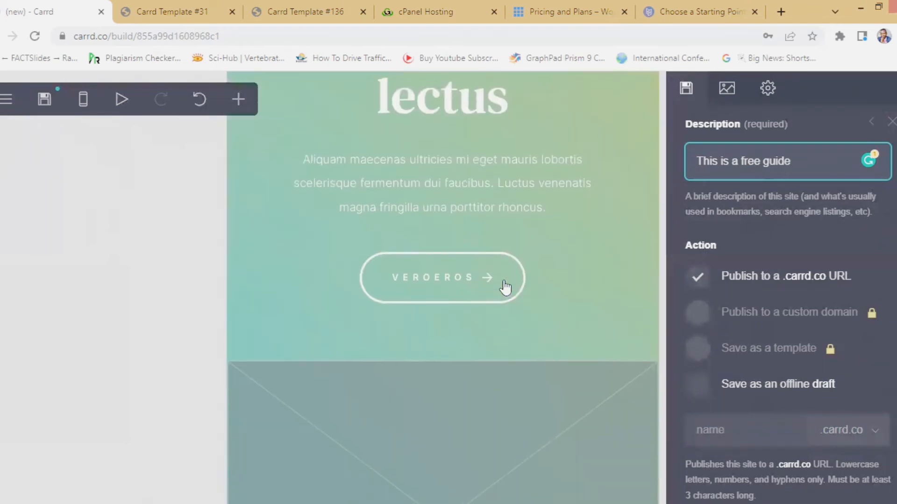
pyautogui.scroll(-1, 505, 287)
pyautogui.scroll(4, 504, 290)
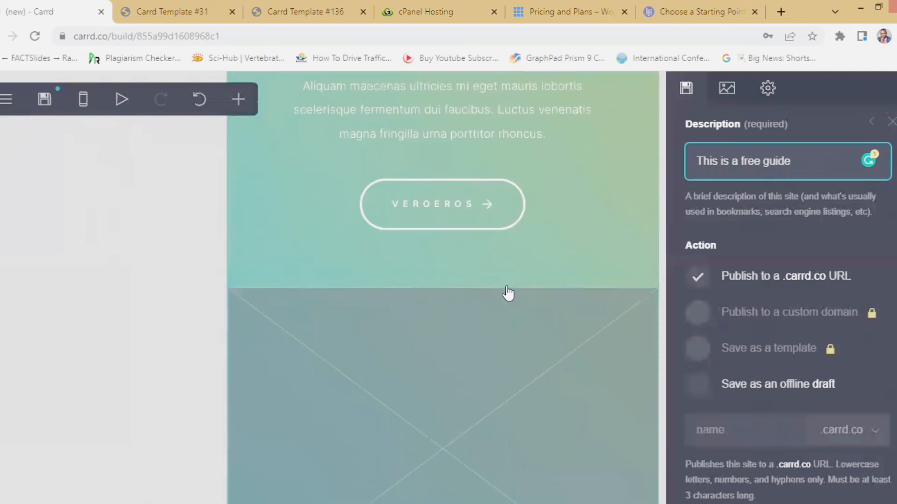
pyautogui.scroll(-9, 507, 294)
pyautogui.scroll(-5, 497, 300)
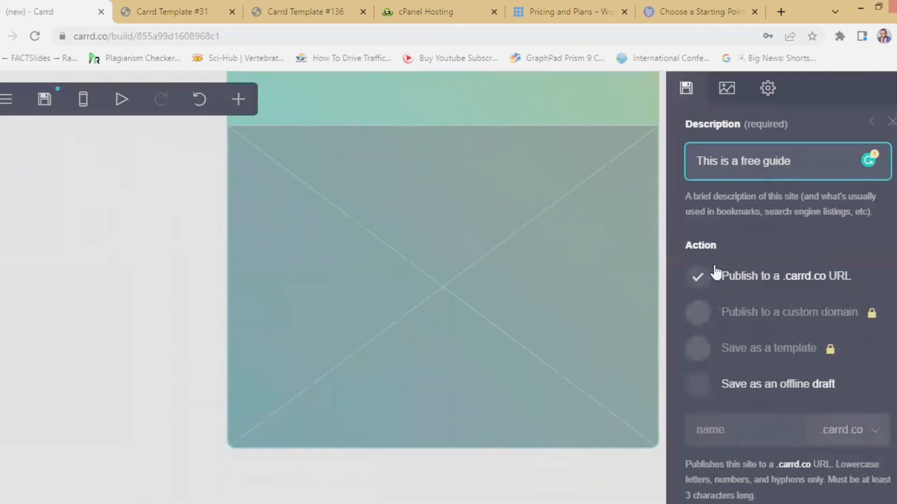
pyautogui.click(698, 276)
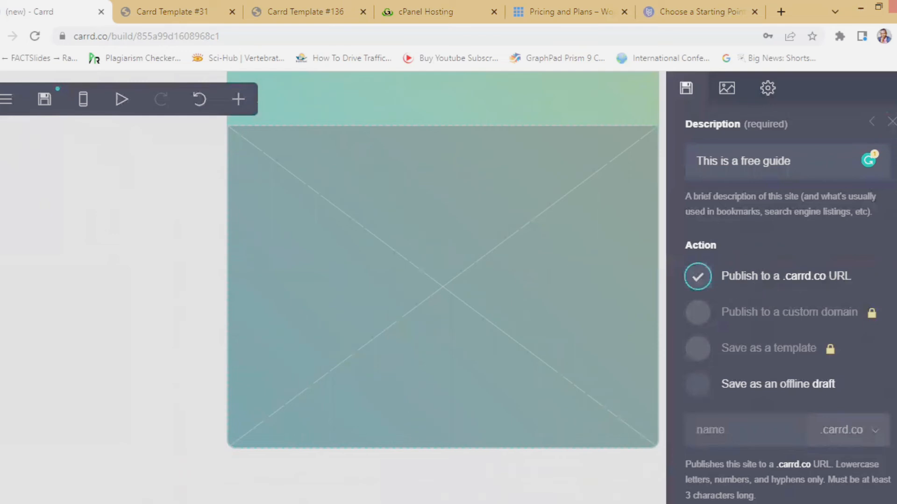
# - Enter the available subdomain 'goodnewsinfotech' and publish, which raises a Background Missing warning
pyautogui.scroll(-5, 443, 287)
pyautogui.scroll(-2, 745, 432)
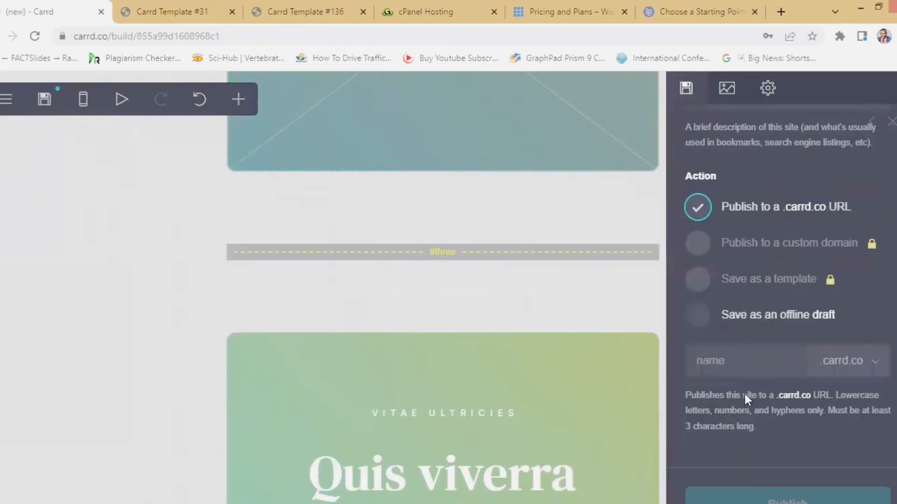
pyautogui.click(728, 362)
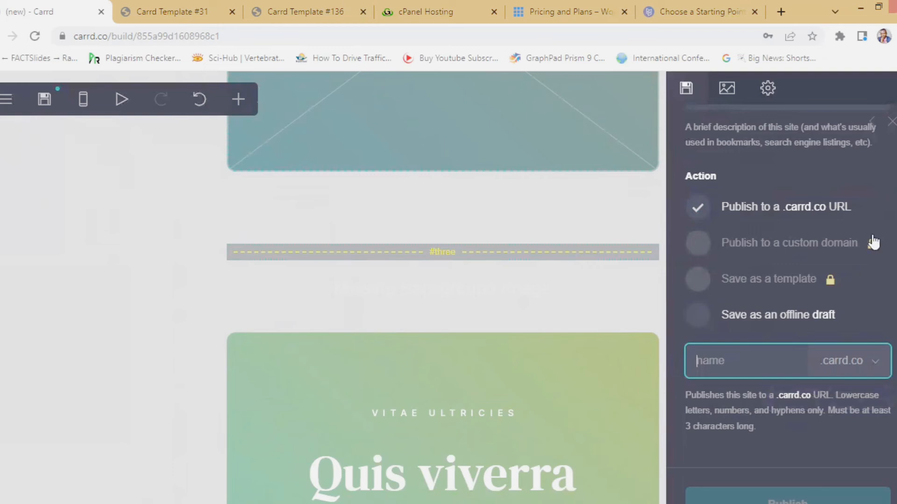
pyautogui.moveTo(874, 247)
pyautogui.scroll(-1, 752, 380)
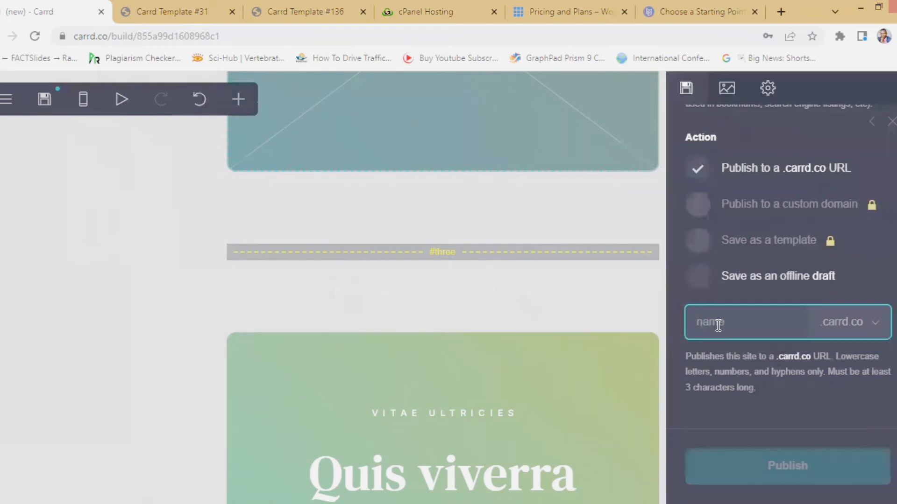
pyautogui.write('goodnewsinf')
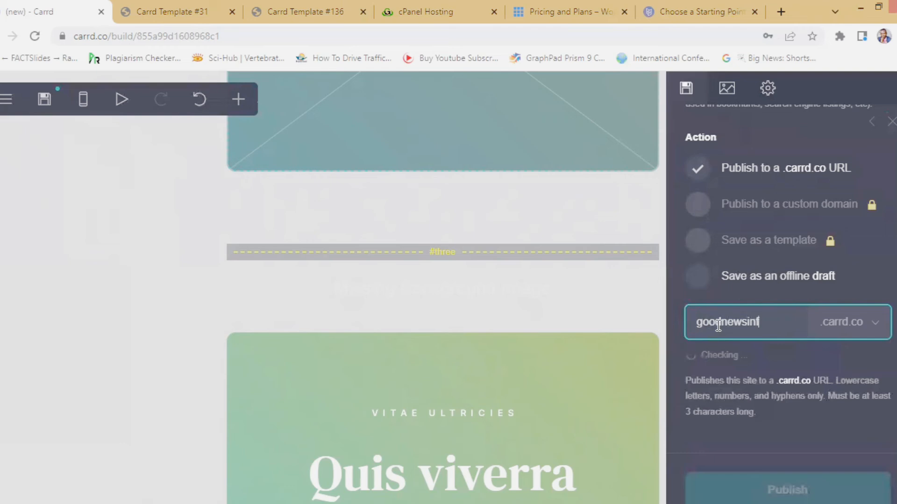
pyautogui.write('otech')
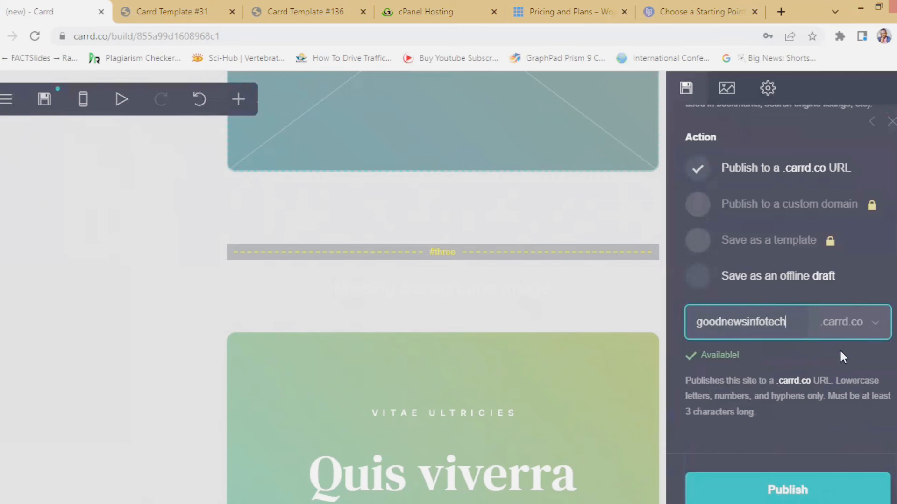
pyautogui.scroll(-1, 767, 472)
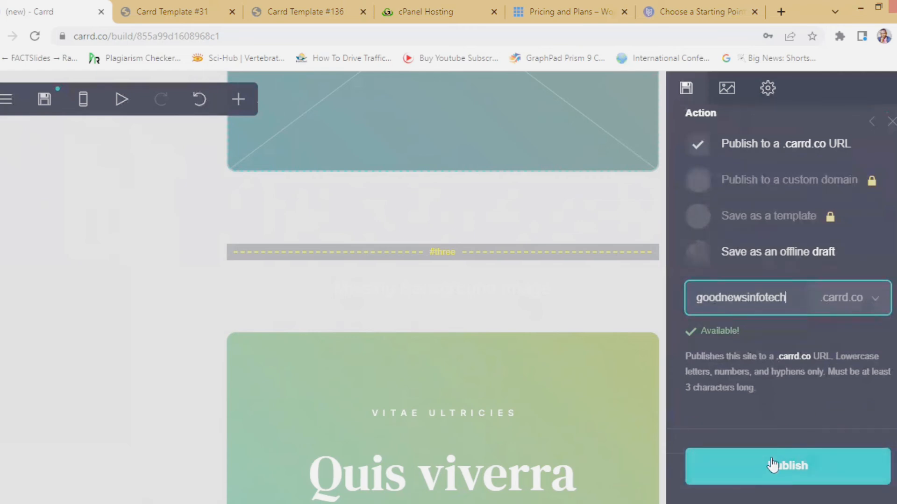
pyautogui.click(769, 467)
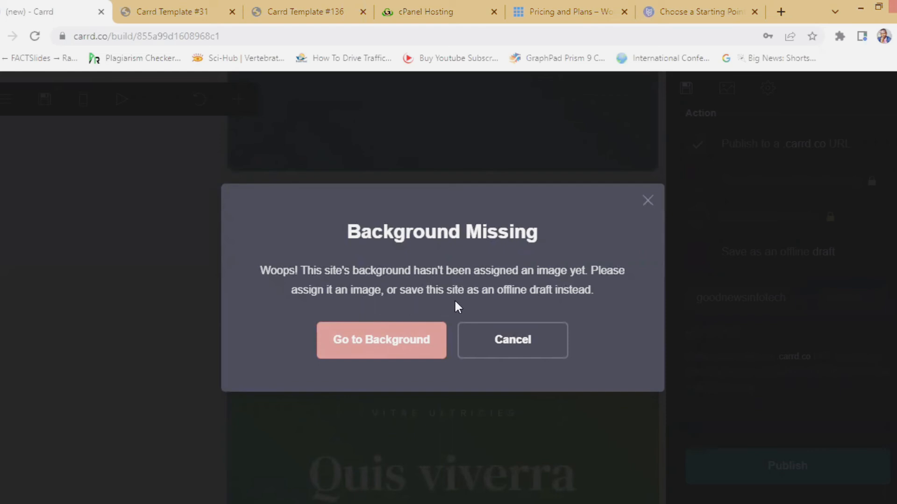
# - Set the background to the black perspective-grid library image, centered and stretched
pyautogui.click(372, 343)
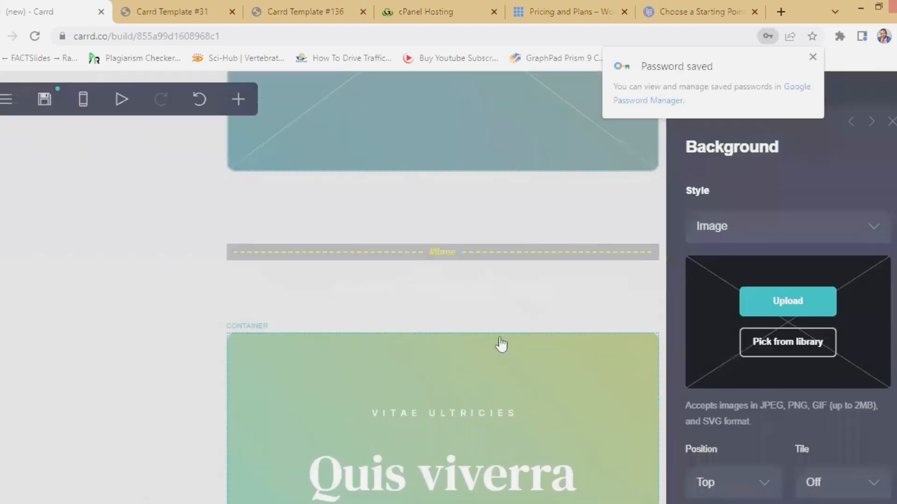
pyautogui.click(786, 343)
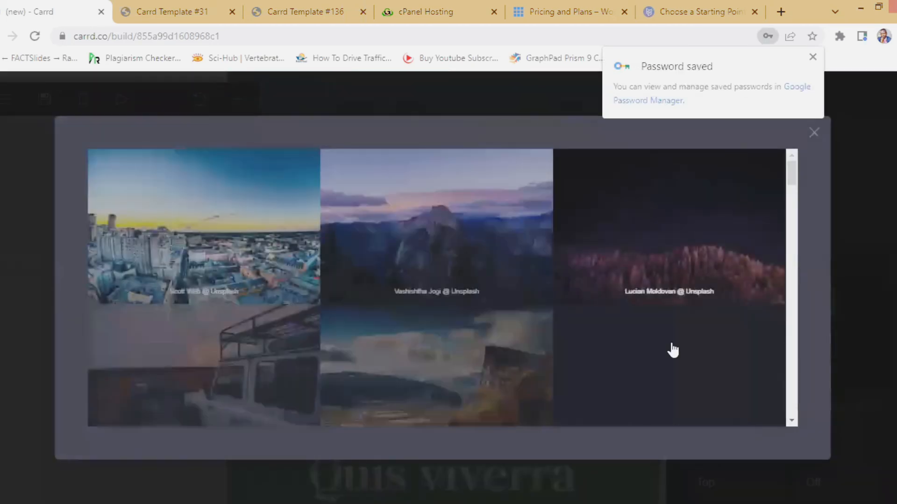
pyautogui.scroll(-9, 327, 374)
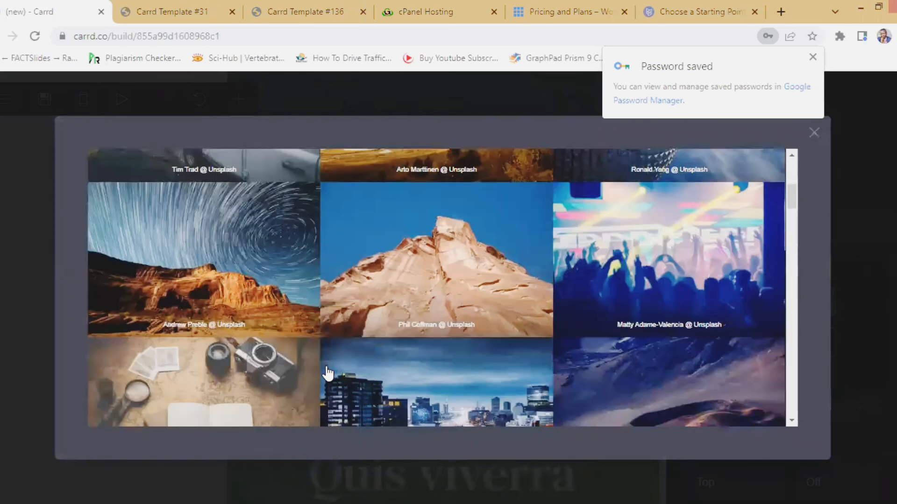
pyautogui.scroll(-9, 327, 373)
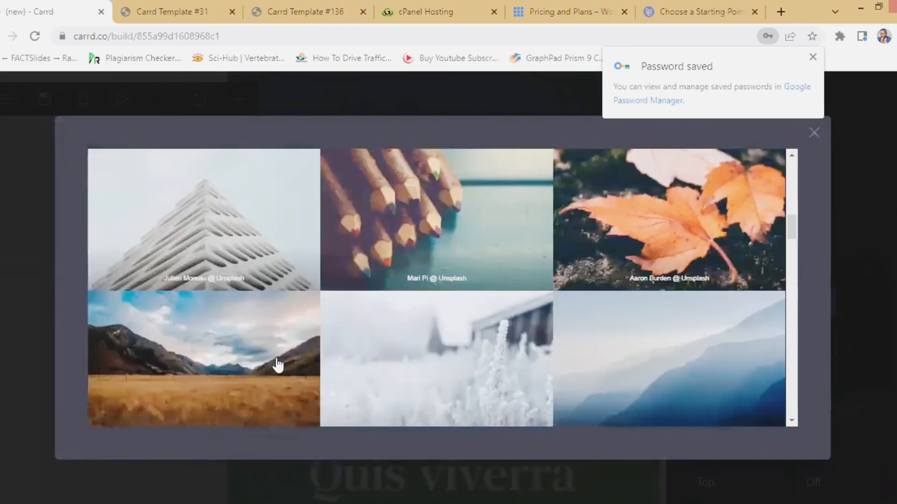
pyautogui.scroll(-10, 277, 365)
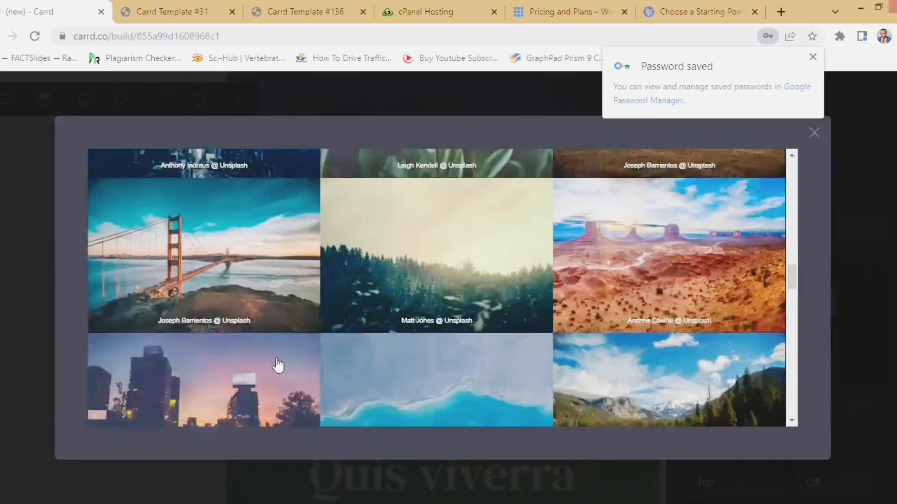
pyautogui.scroll(-10, 277, 365)
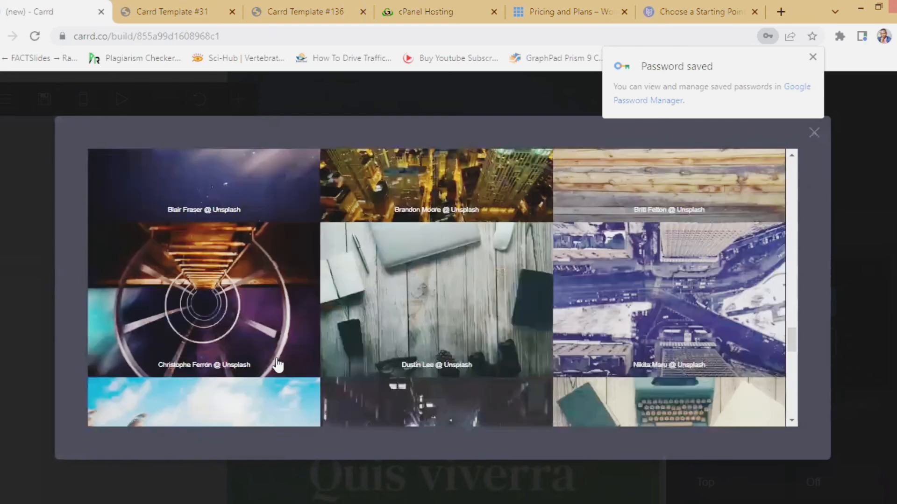
pyautogui.scroll(-10, 278, 366)
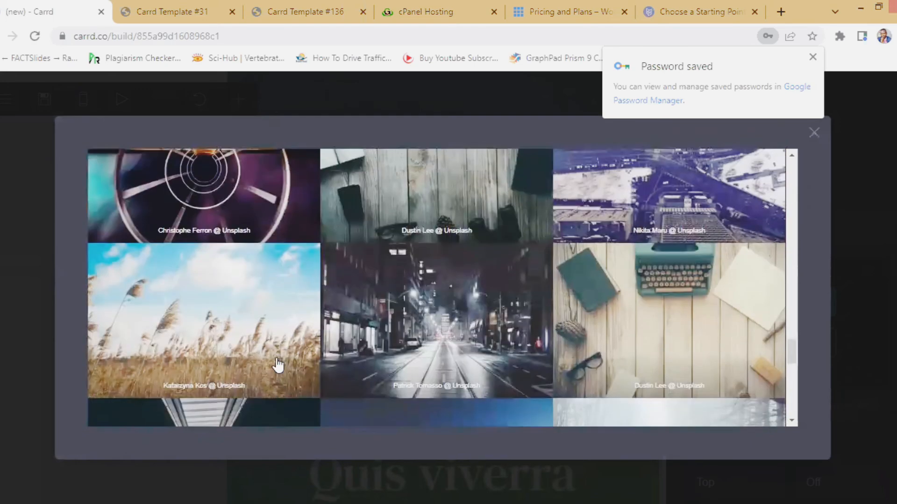
pyautogui.scroll(-10, 278, 365)
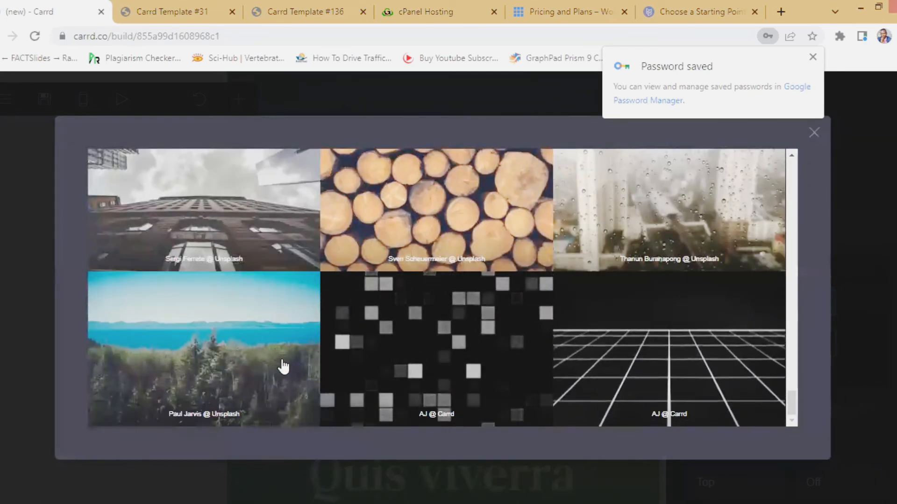
pyautogui.click(663, 378)
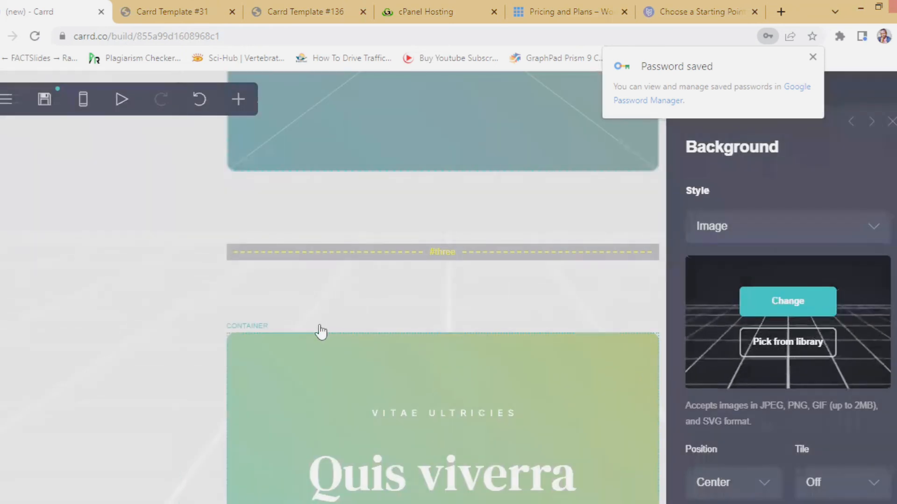
pyautogui.scroll(-3, 801, 394)
pyautogui.scroll(-12, 799, 404)
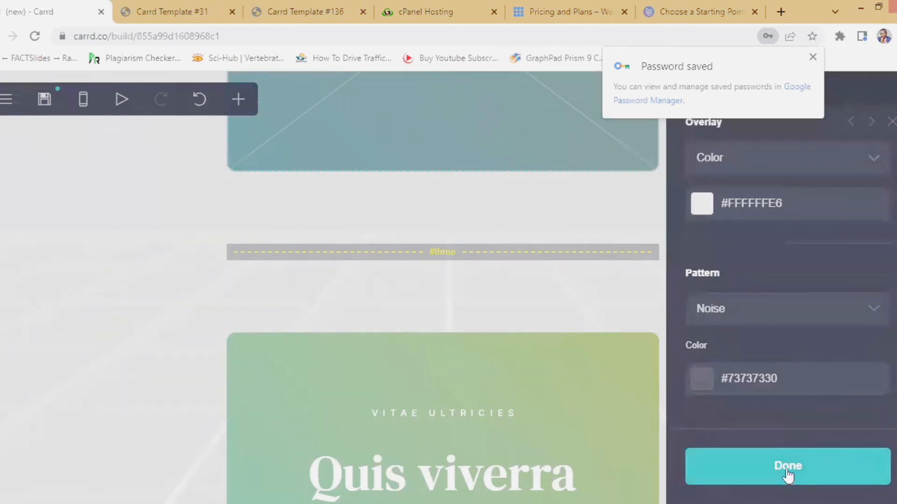
pyautogui.click(788, 478)
# - Reopen the Publish settings from the main menu and publish to goodnewsinfotech.carrd.co again
pyautogui.scroll(10, 733, 367)
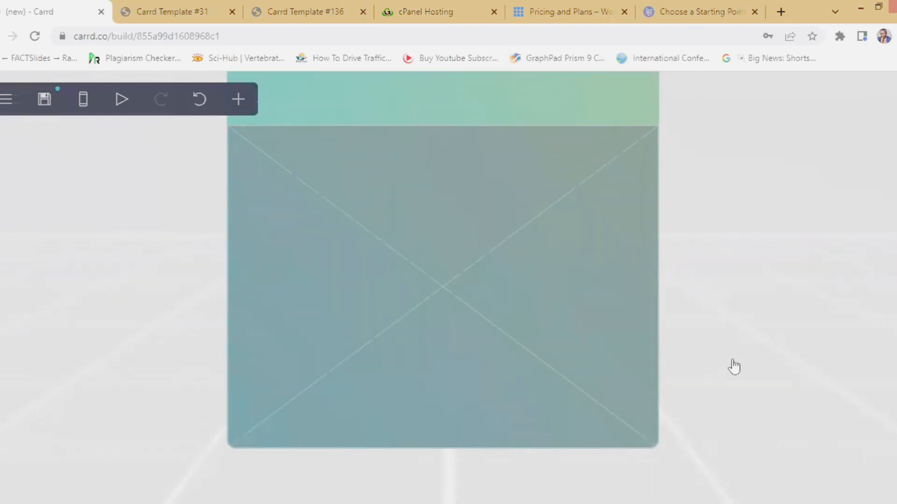
pyautogui.scroll(-18, 738, 365)
pyautogui.scroll(-3, 741, 364)
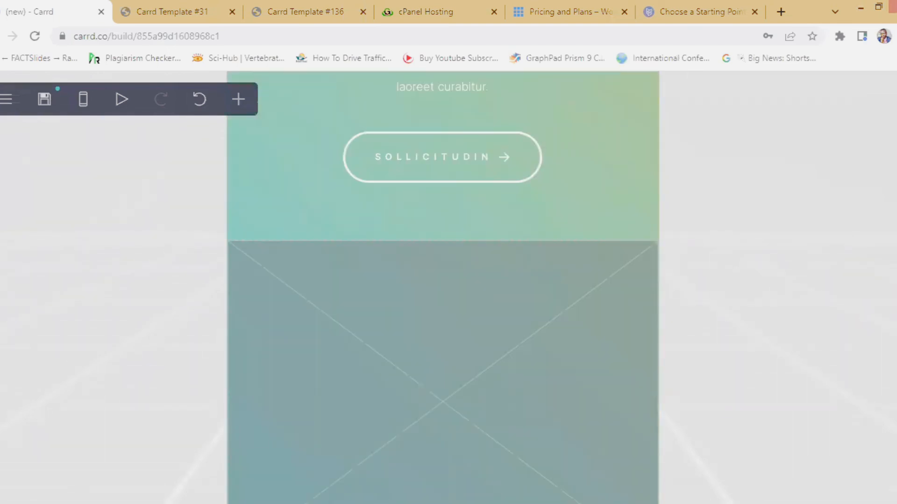
pyautogui.click(6, 101)
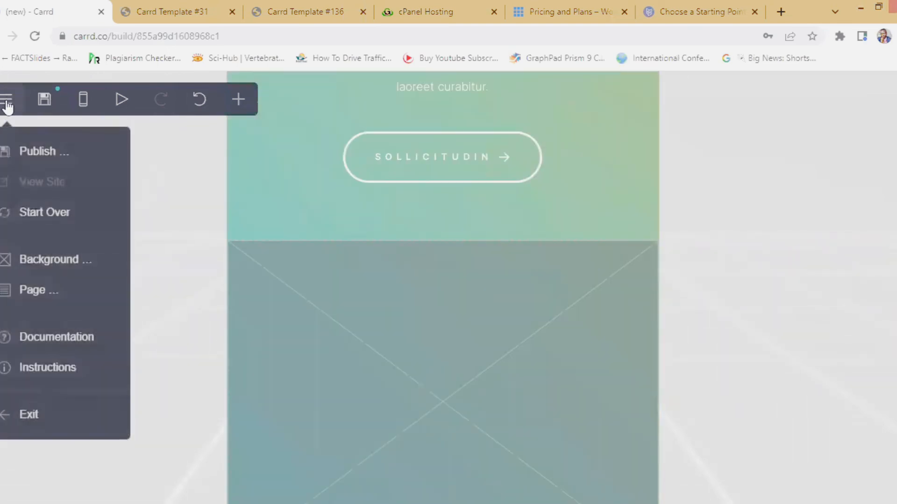
pyautogui.click(13, 153)
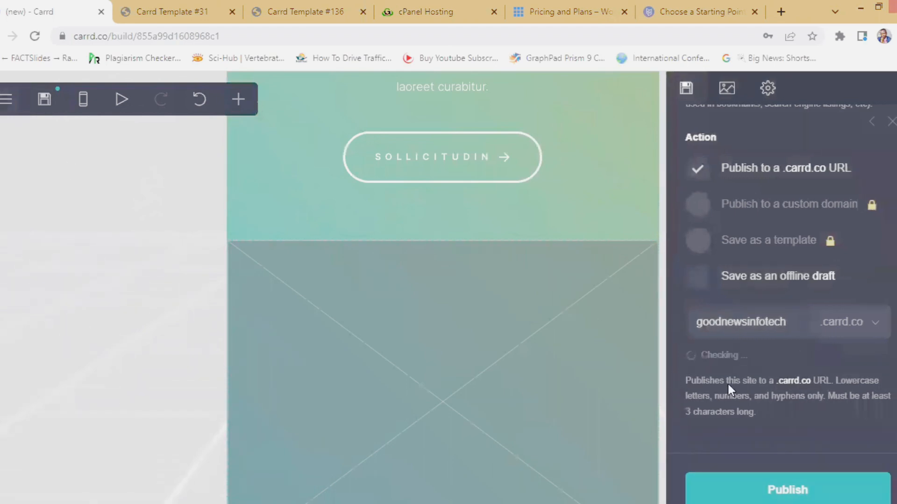
pyautogui.scroll(5, 722, 373)
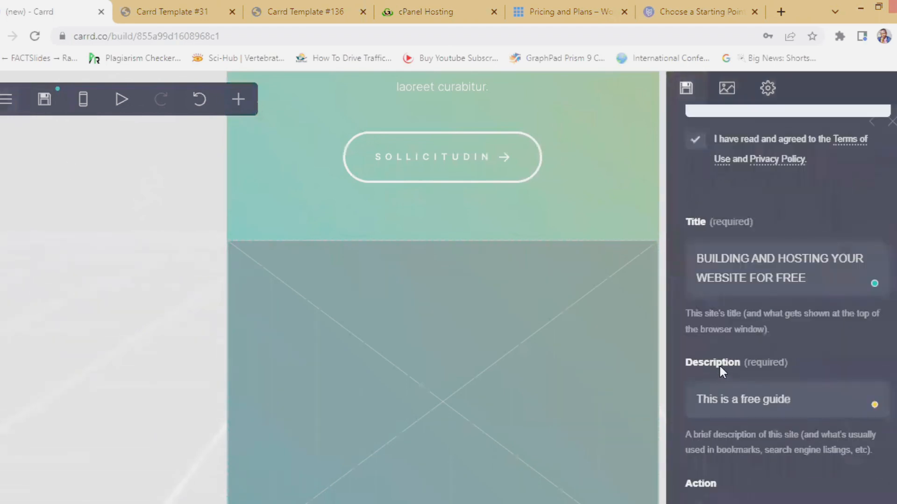
pyautogui.scroll(-7, 719, 364)
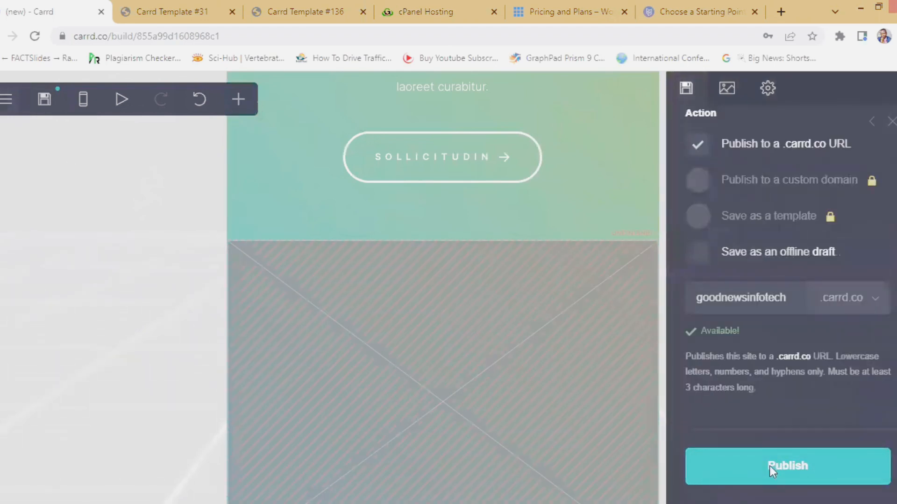
pyautogui.click(769, 466)
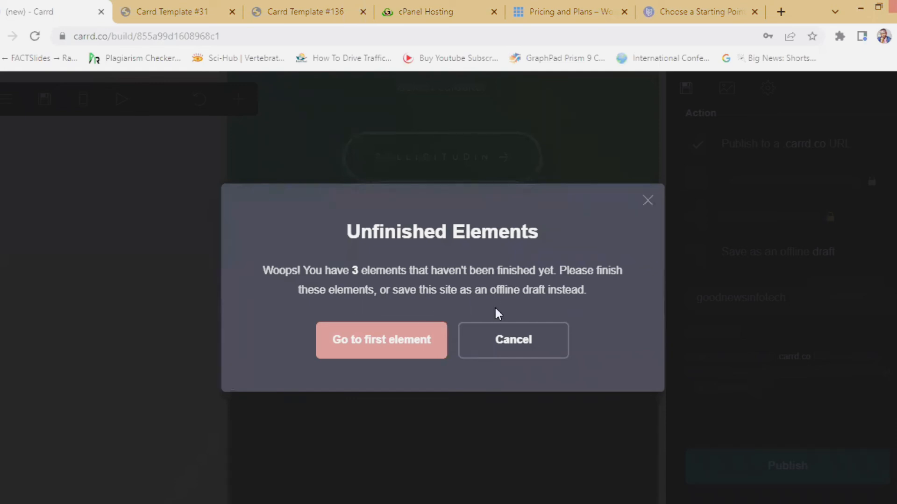
# - Jump to the first unfinished placeholder image, close its settings, and bring up the main menu
pyautogui.click(372, 345)
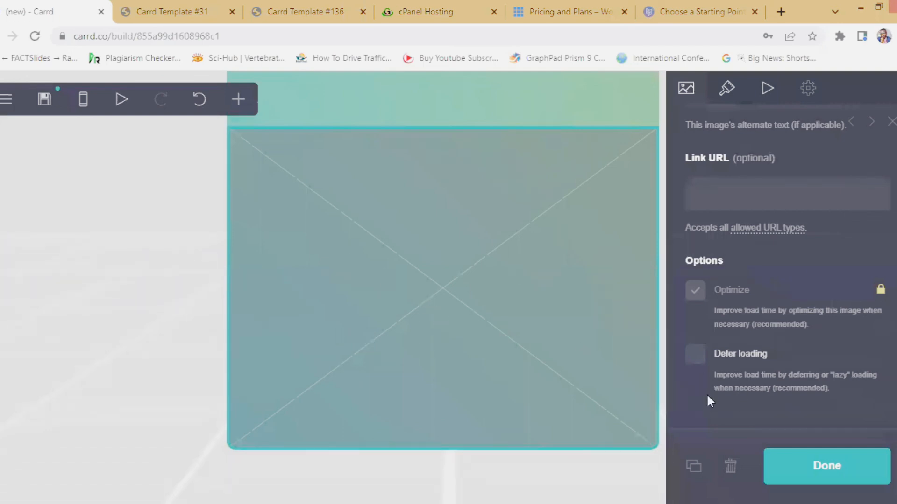
pyautogui.click(801, 464)
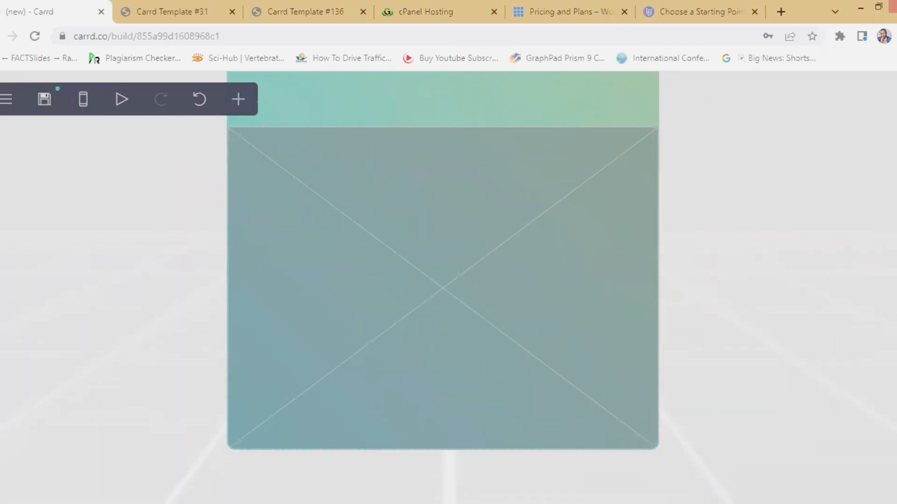
pyautogui.scroll(3, 409, 352)
pyautogui.scroll(-8, 394, 370)
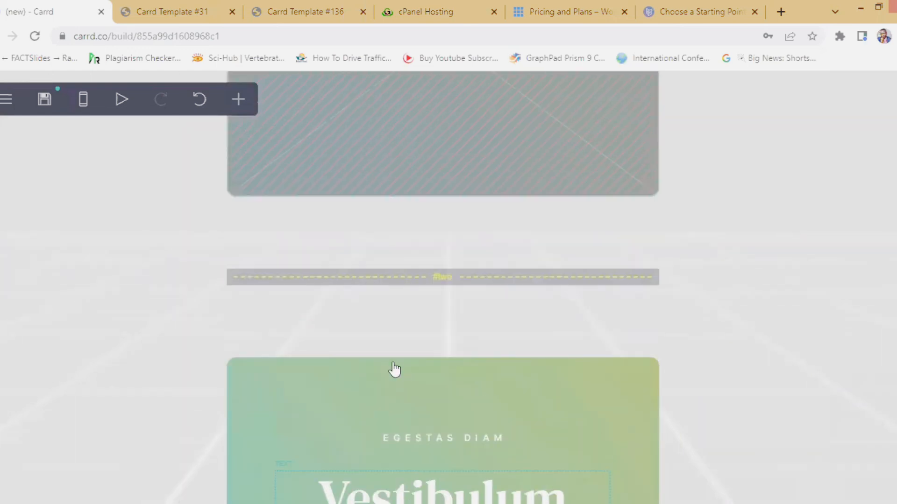
pyautogui.scroll(1, 393, 369)
pyautogui.scroll(10, 393, 369)
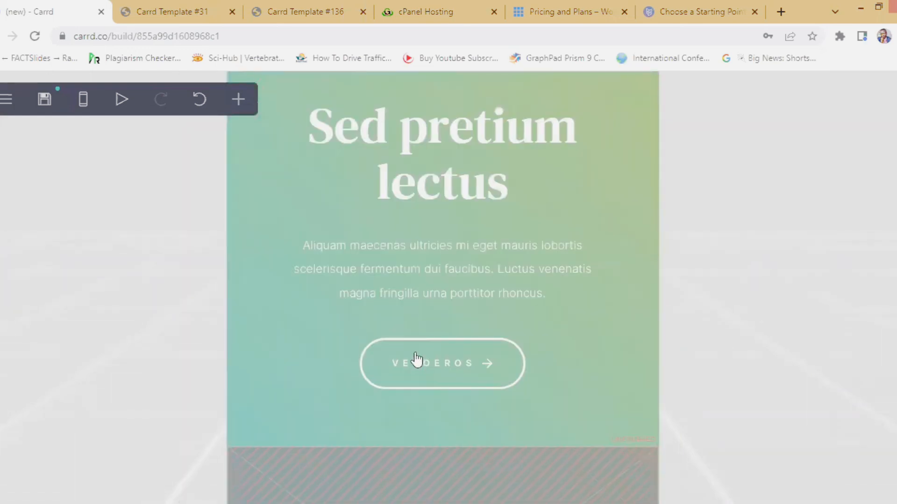
pyautogui.scroll(7, 411, 316)
pyautogui.scroll(-15, 402, 369)
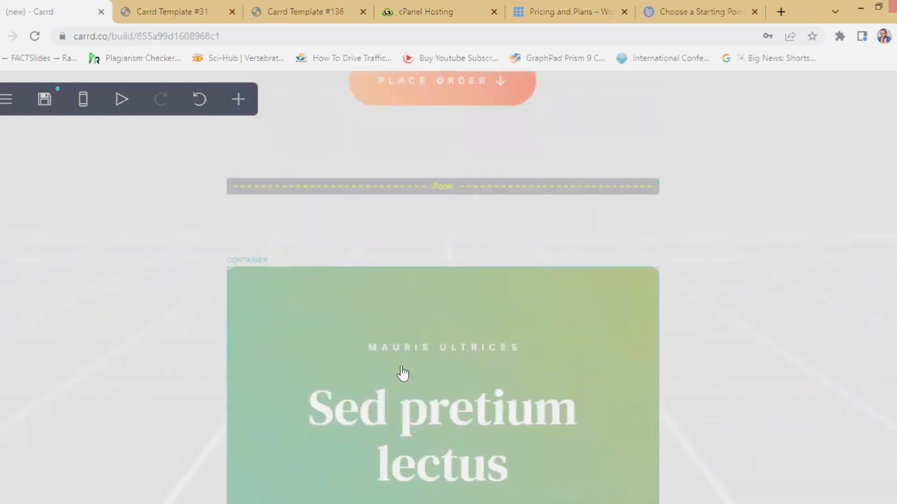
pyautogui.scroll(-8, 400, 380)
pyautogui.click(6, 100)
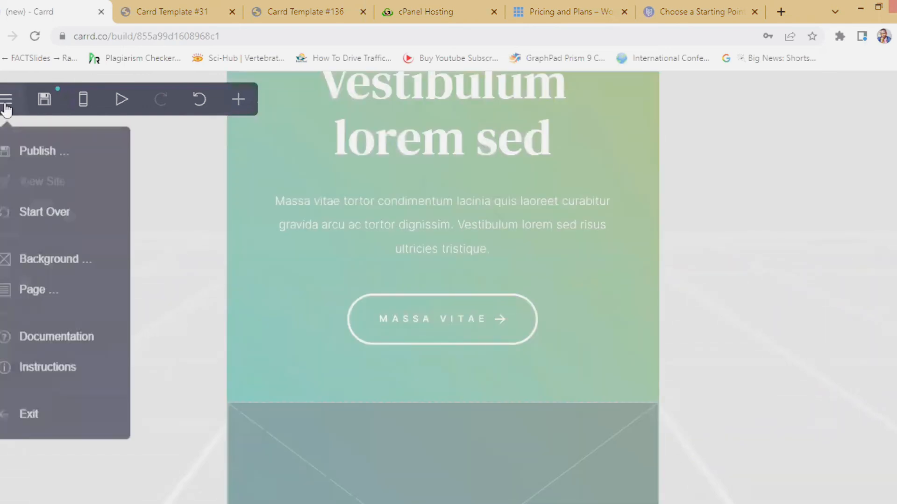
# - Retry publishing twice, dismissing the 3-unfinished-elements warning each time
pyautogui.click(7, 149)
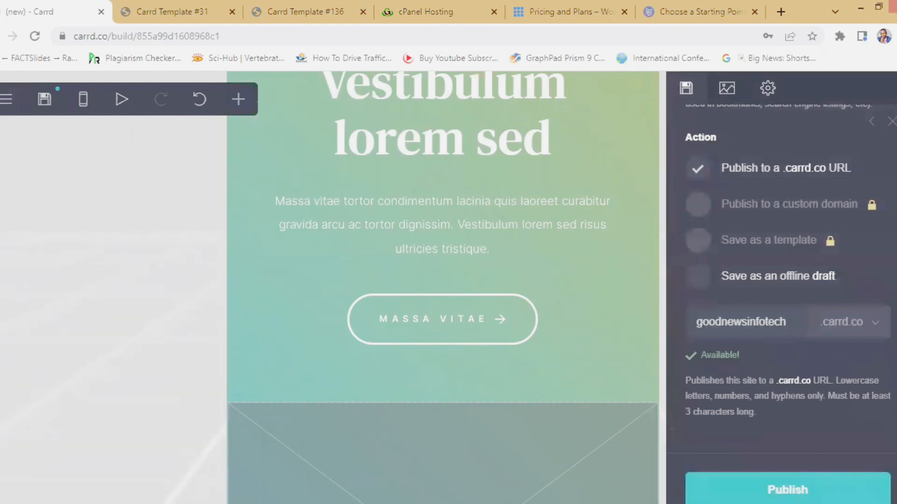
pyautogui.click(118, 104)
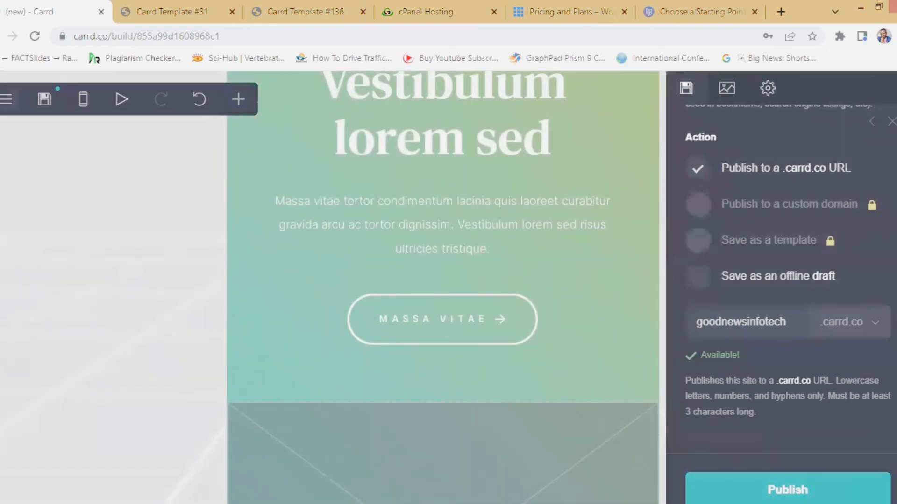
pyautogui.click(692, 481)
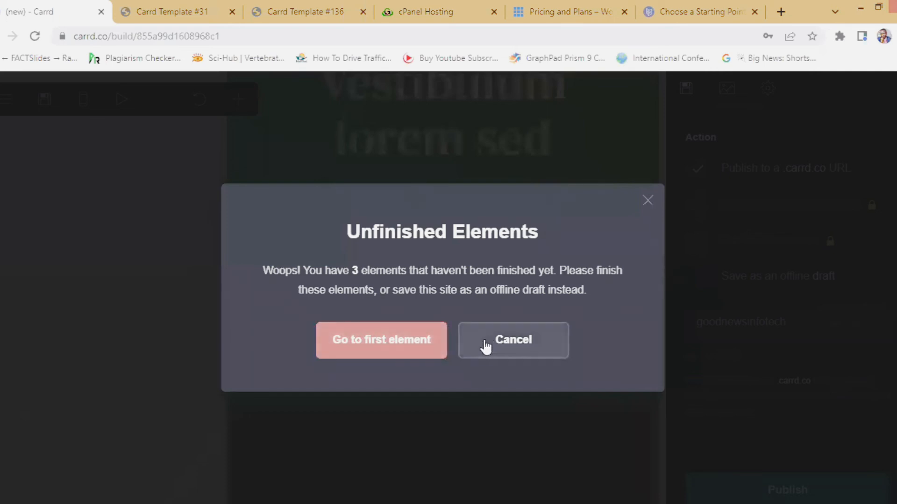
pyautogui.click(500, 340)
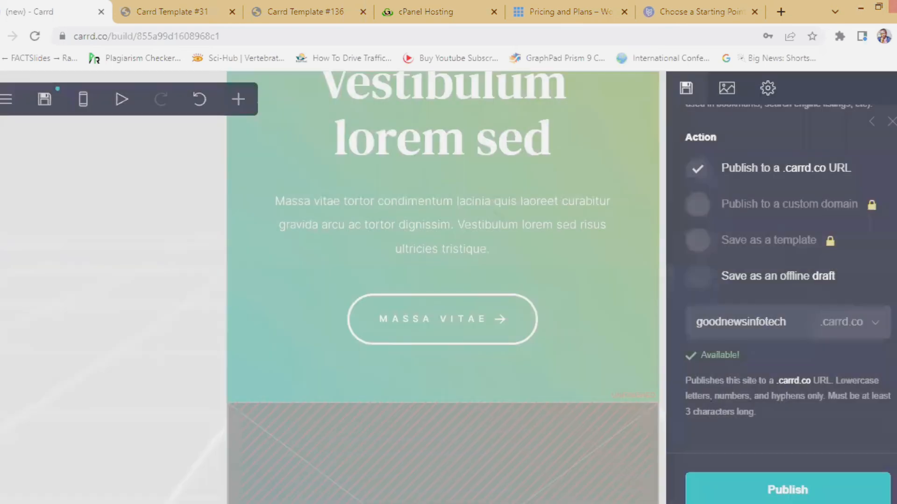
pyautogui.click(781, 488)
pyautogui.click(512, 341)
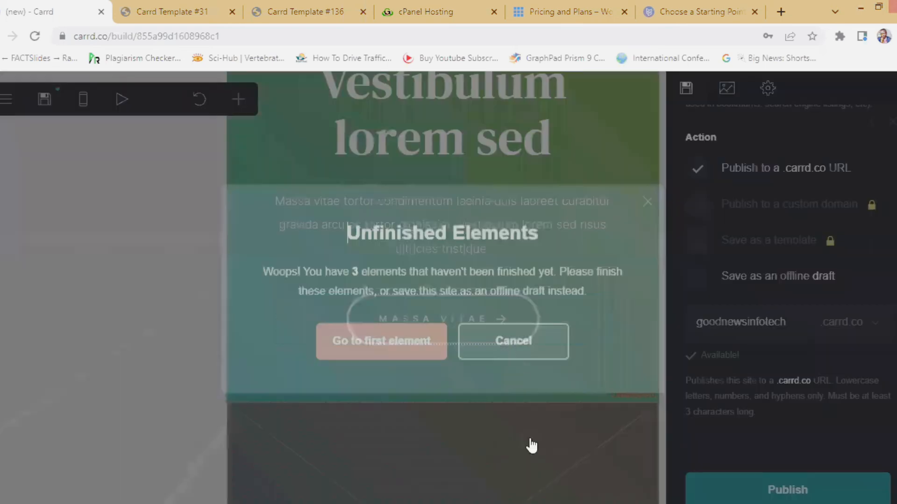
# - Scroll the canvas to review the empty image placeholders, including the hatched image
pyautogui.scroll(5, 530, 418)
pyautogui.scroll(10, 531, 419)
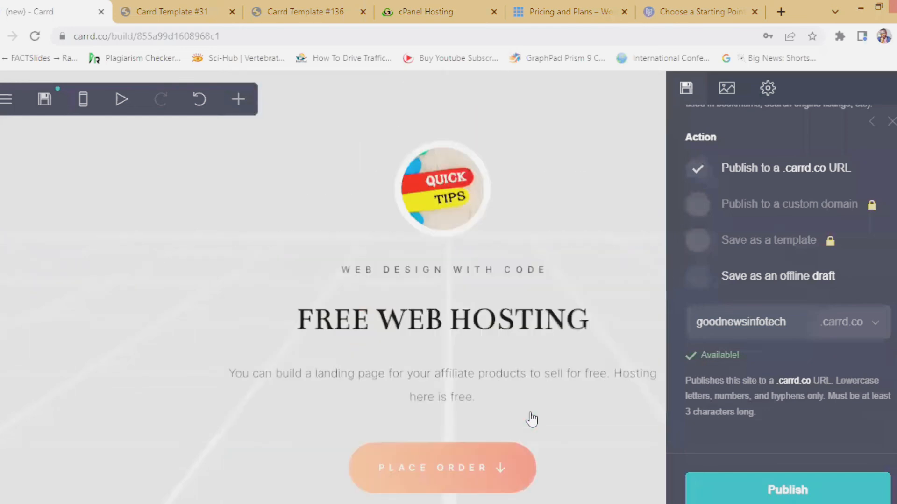
pyautogui.scroll(-10, 470, 406)
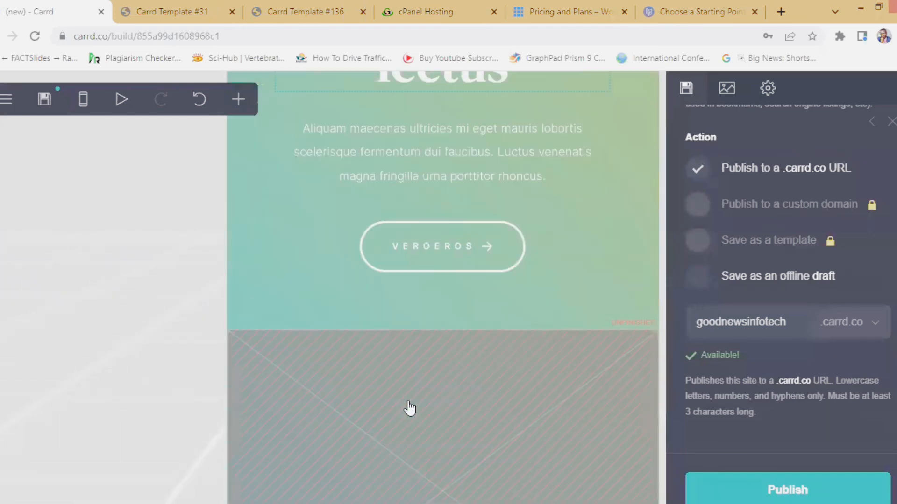
pyautogui.scroll(-12, 389, 398)
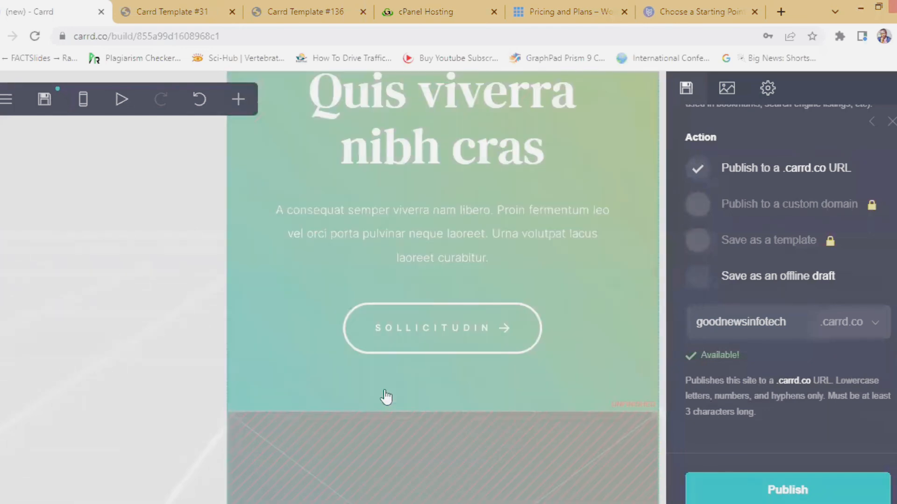
pyautogui.scroll(6, 384, 397)
pyautogui.scroll(-6, 385, 397)
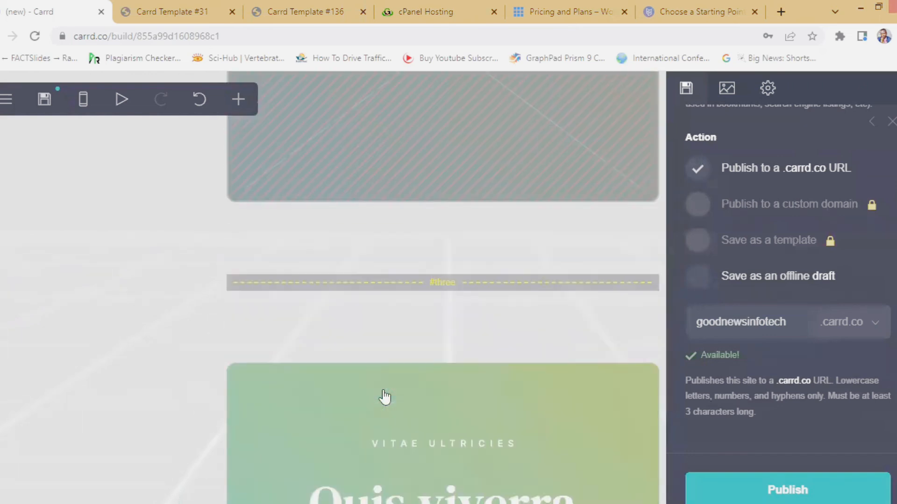
pyautogui.scroll(1, 384, 397)
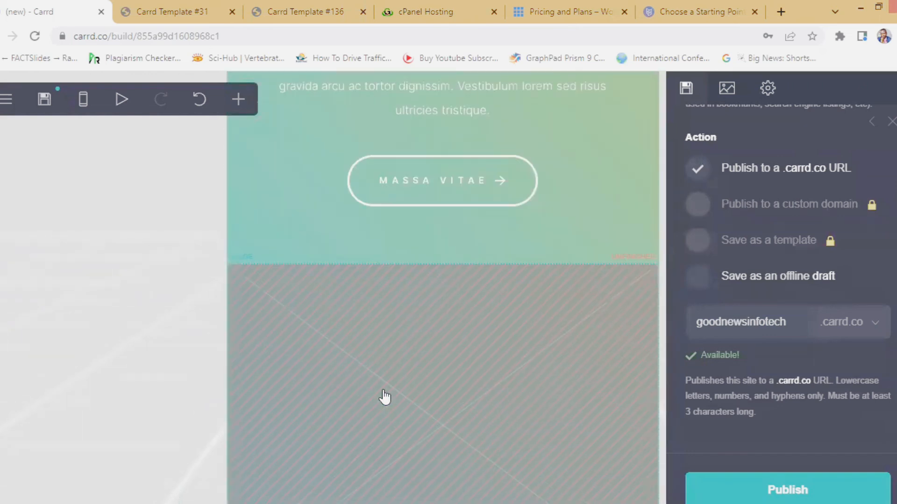
pyautogui.scroll(10, 384, 397)
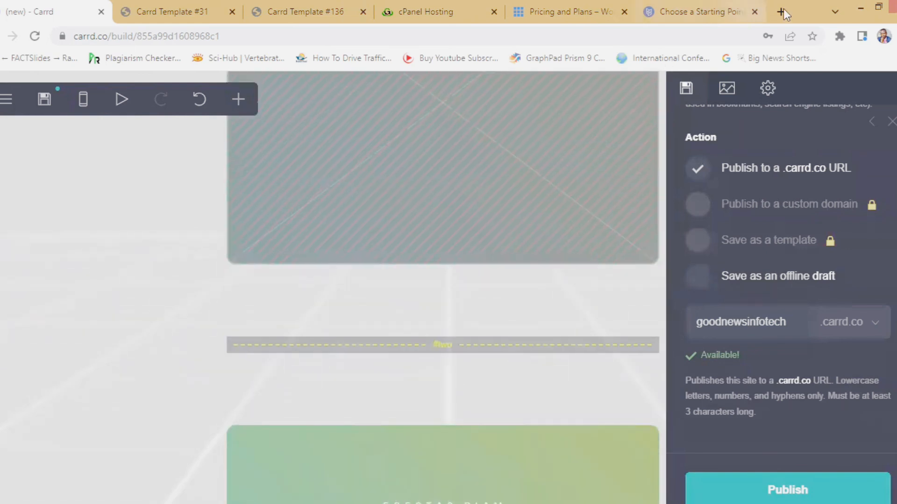
# - Load the goodnewsinfotech.com home page in a new Chrome tab, then return to the Carrd tab
pyautogui.click(779, 9)
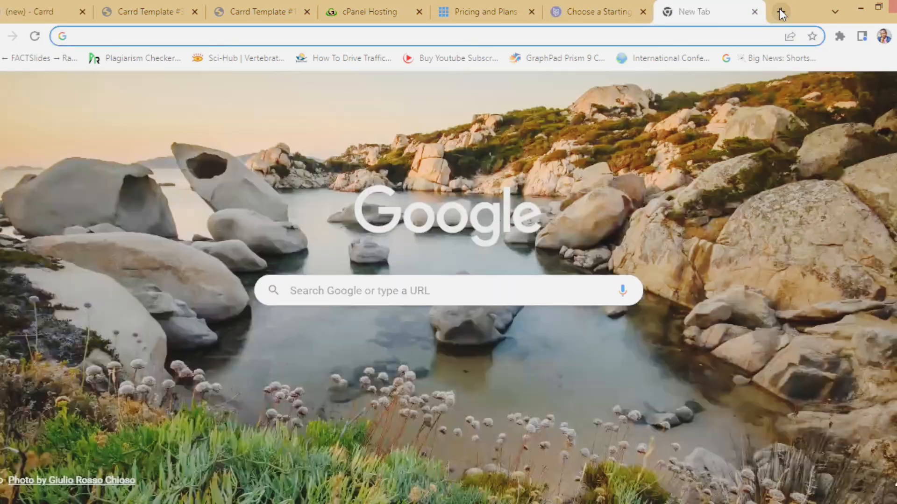
pyautogui.write('google.com')
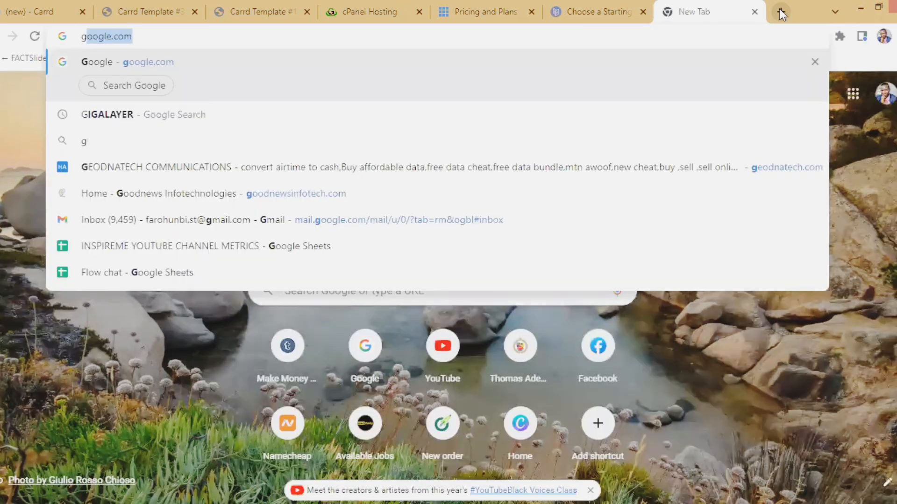
pyautogui.click(308, 194)
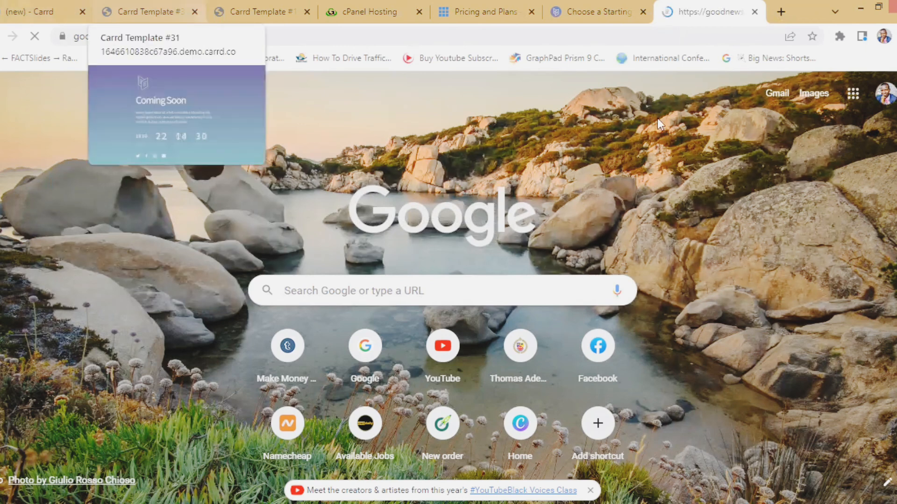
pyautogui.click(39, 8)
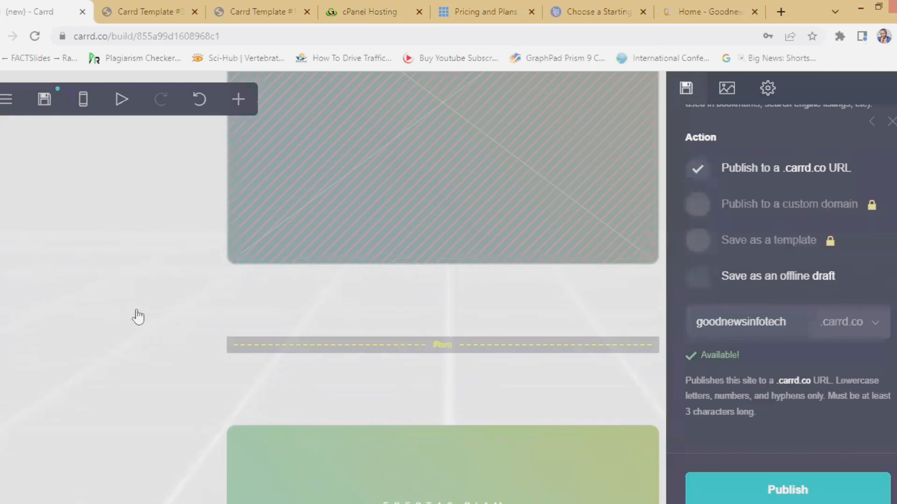
pyautogui.scroll(10, 133, 316)
pyautogui.scroll(8, 131, 318)
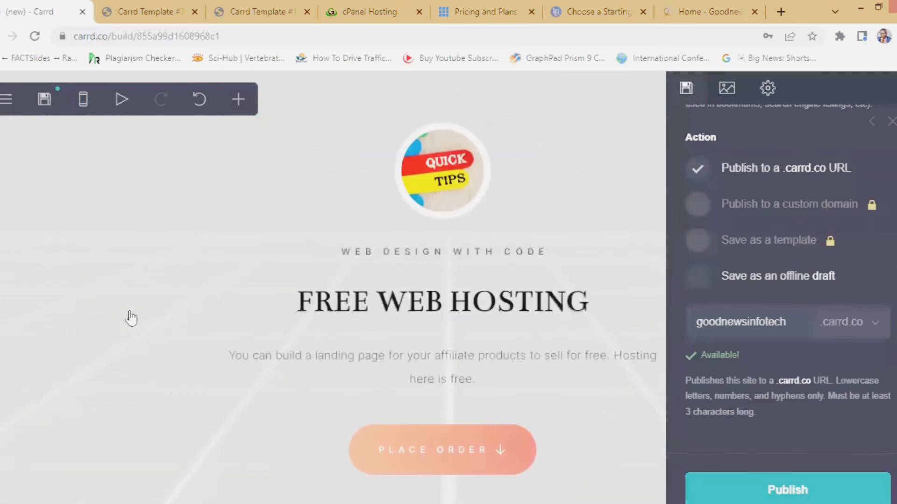
pyautogui.scroll(-14, 131, 318)
pyautogui.scroll(8, 130, 318)
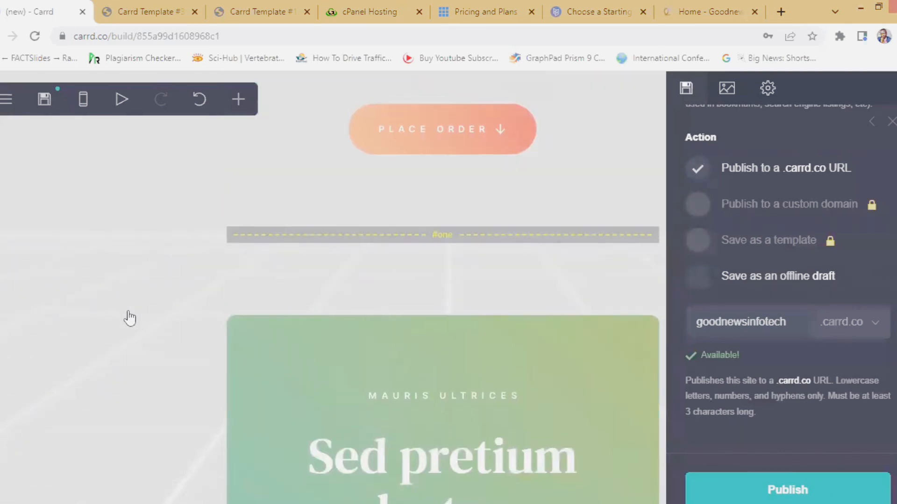
pyautogui.scroll(-5, 130, 318)
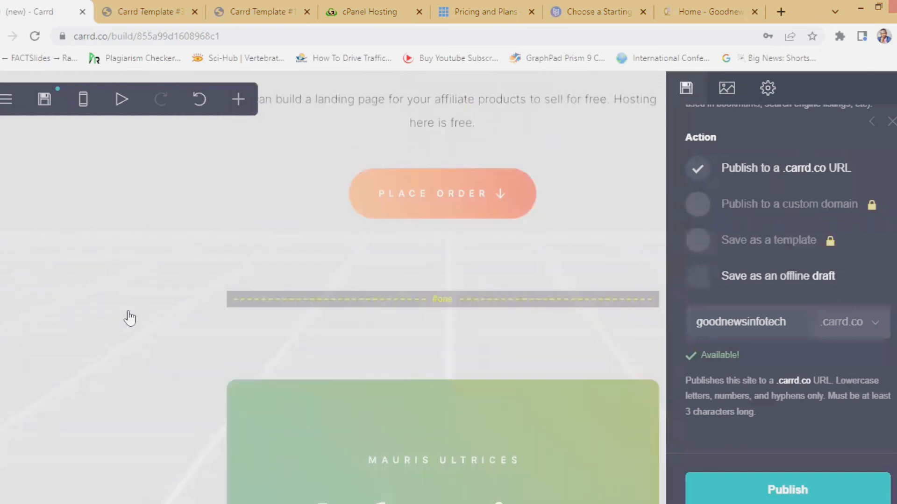
pyautogui.scroll(5, 130, 318)
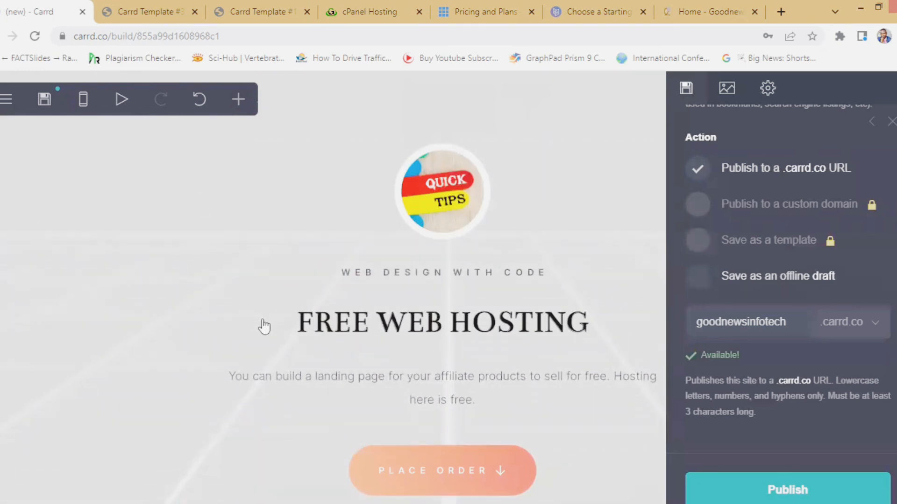
pyautogui.scroll(-3, 264, 326)
pyautogui.scroll(3, 241, 330)
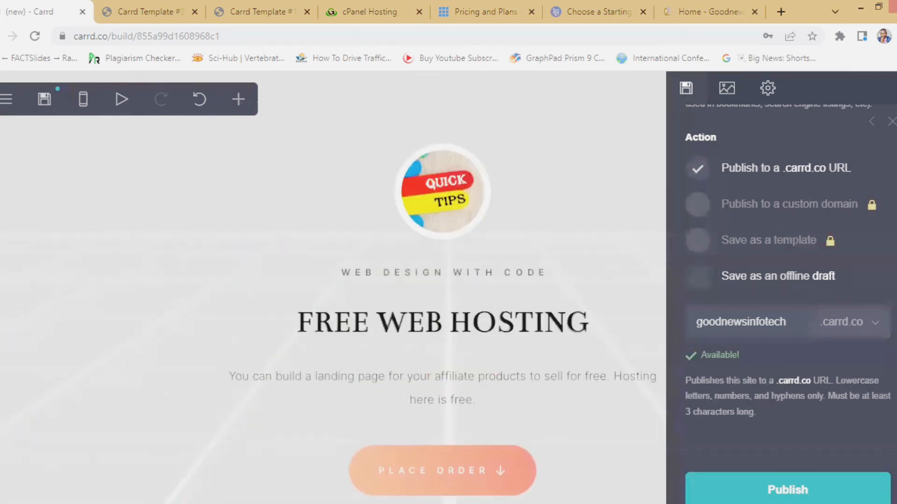